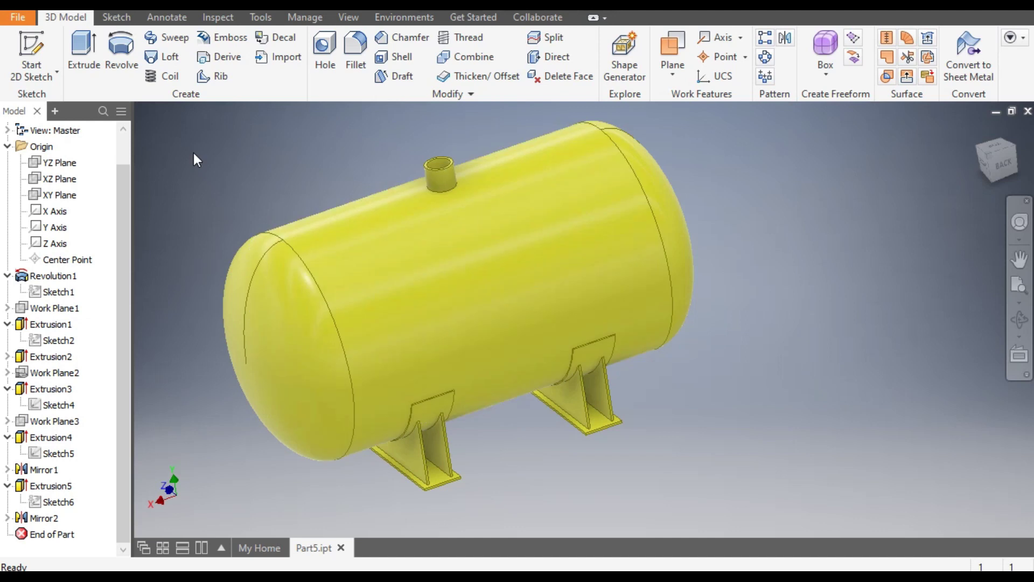
Create a new part from the metric Standard (mm).ipt template and start a 2D sketch on the front XY plane
left_click(33, 10)
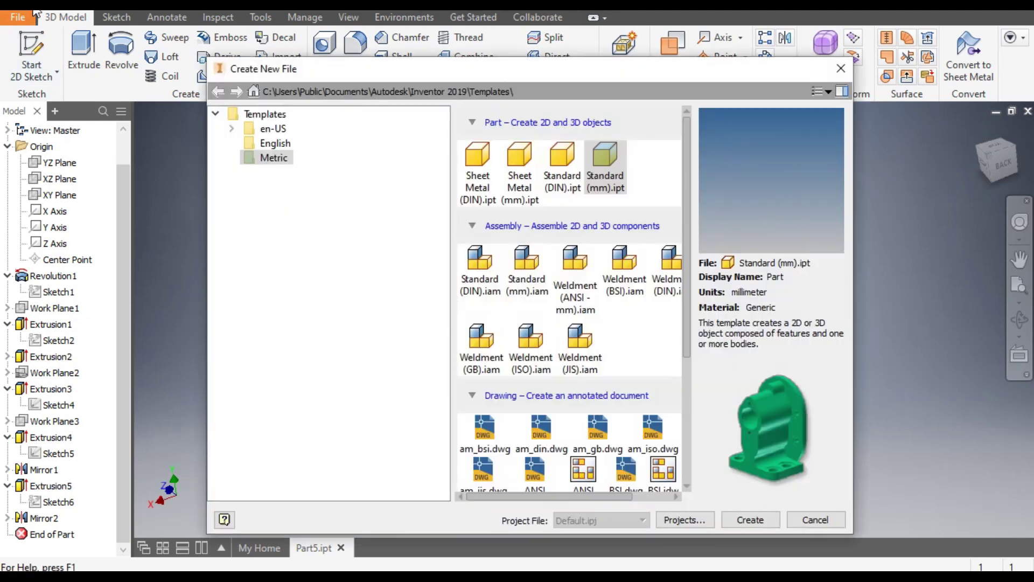
left_click(603, 166)
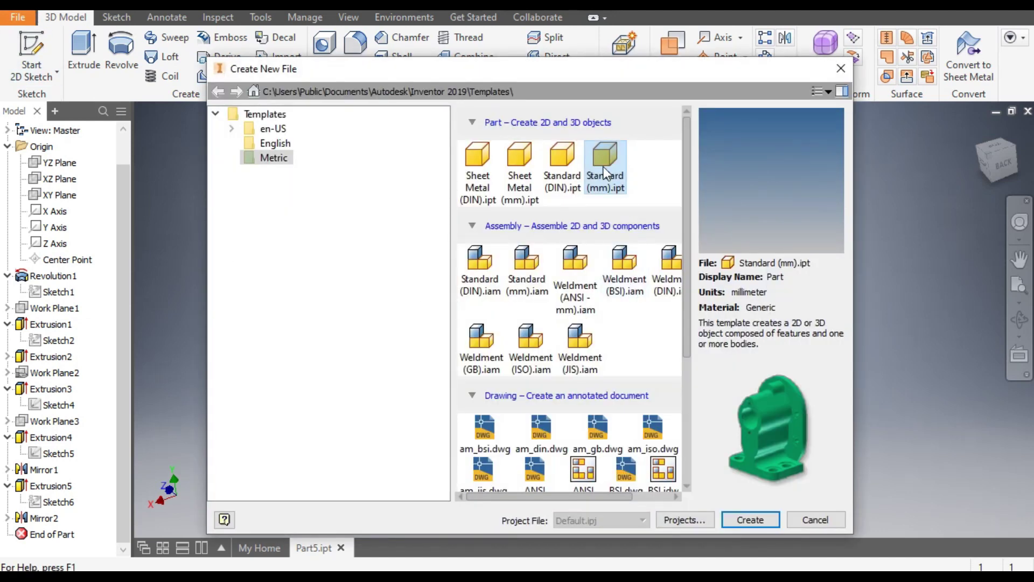
left_click(755, 518)
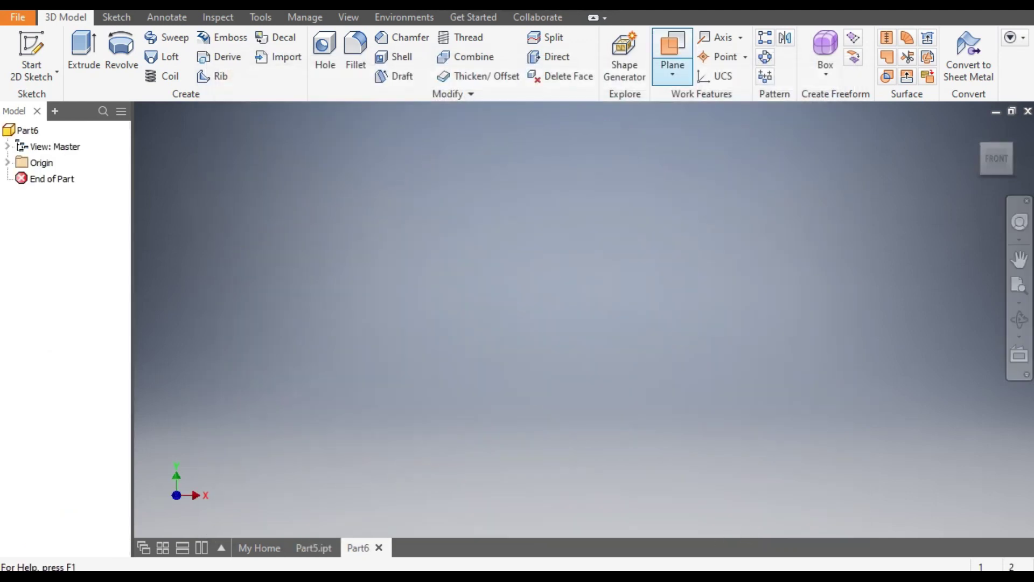
left_click(34, 43)
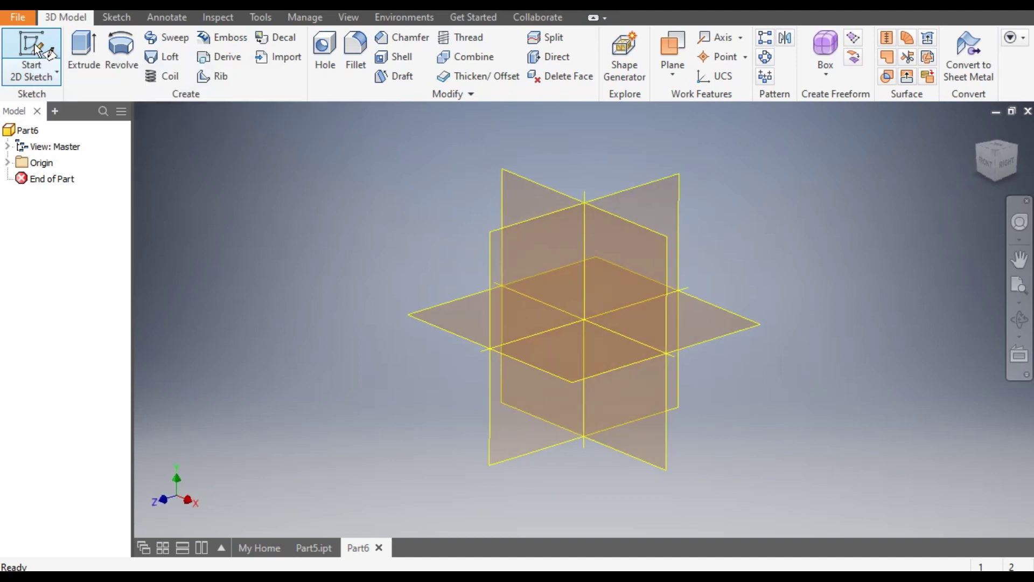
left_click(543, 188)
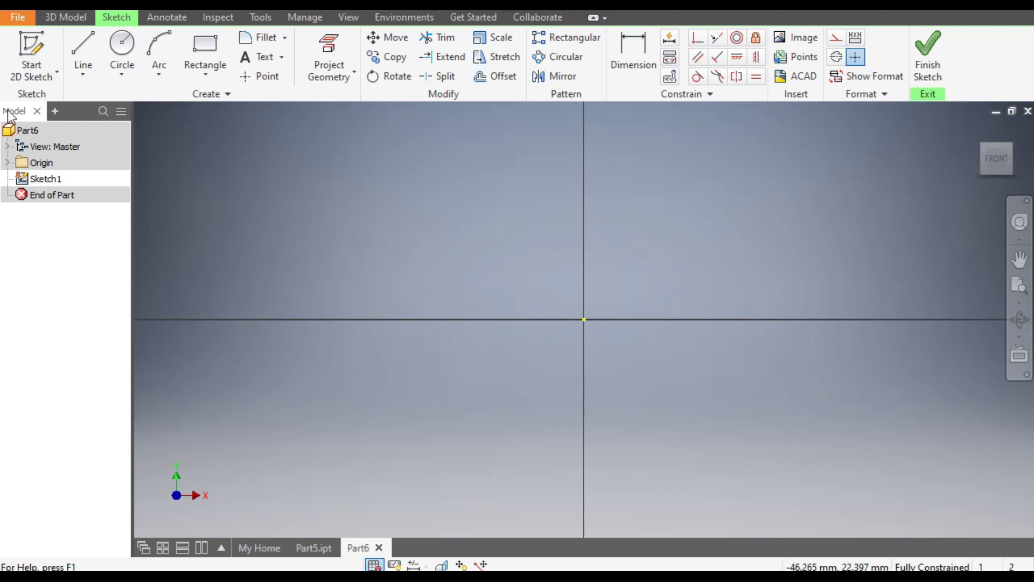
Draw a horizontal construction line about 82 mm long along the horizontal axis, passing through the origin
left_click(79, 64)
left_click(102, 111)
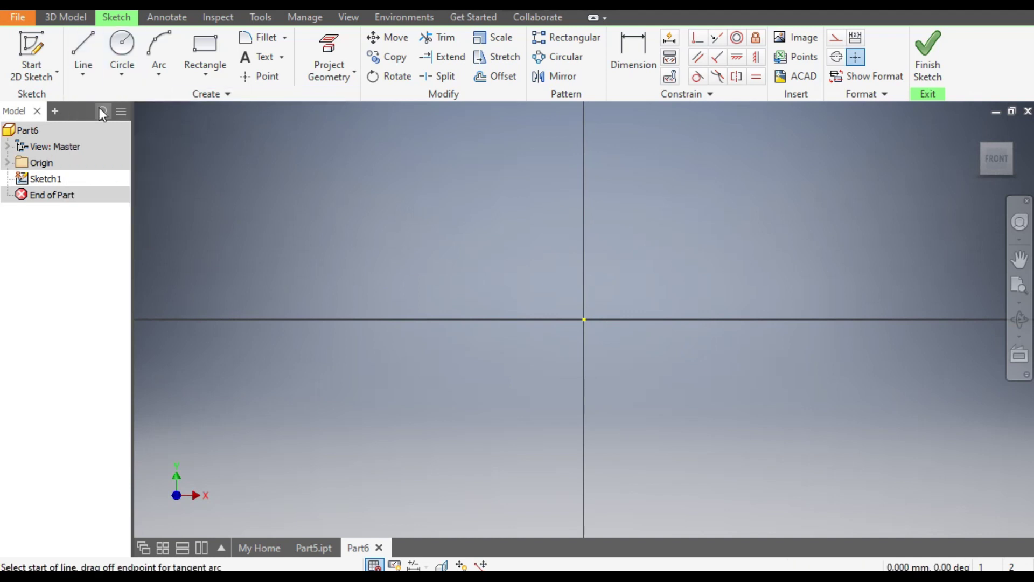
left_click(837, 39)
scroll(824, 161, "up", 3)
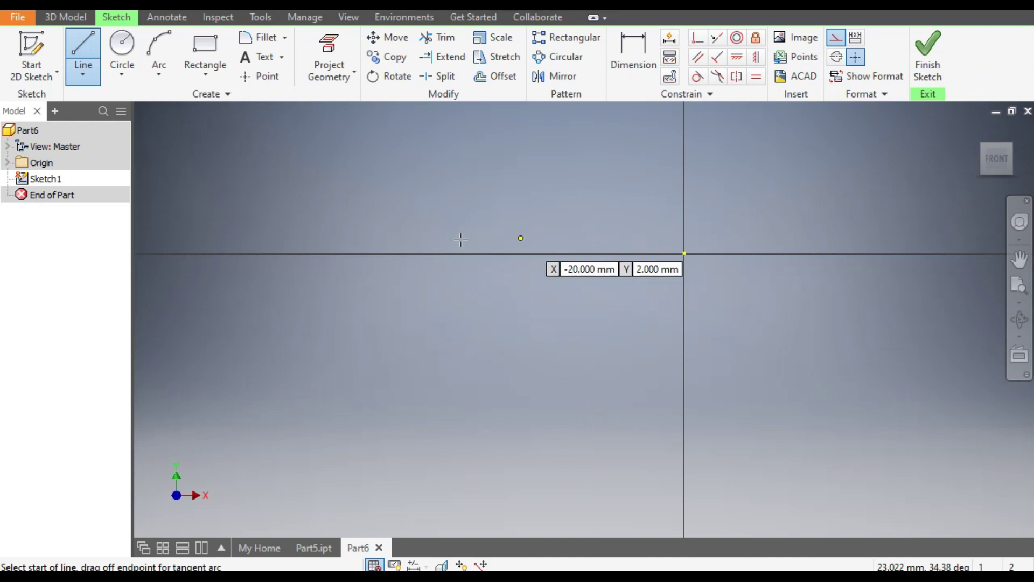
left_click(355, 253)
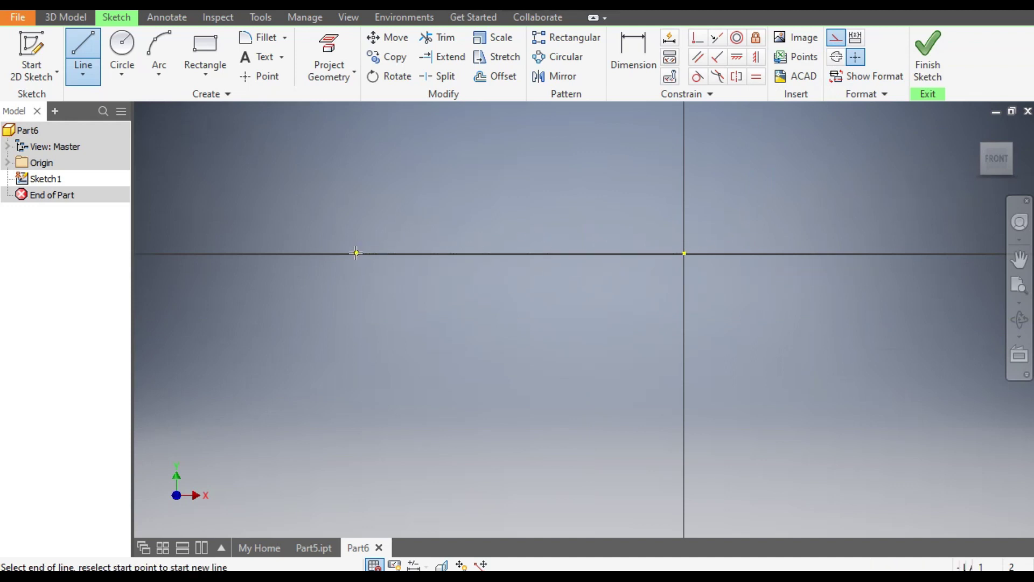
left_click(967, 253)
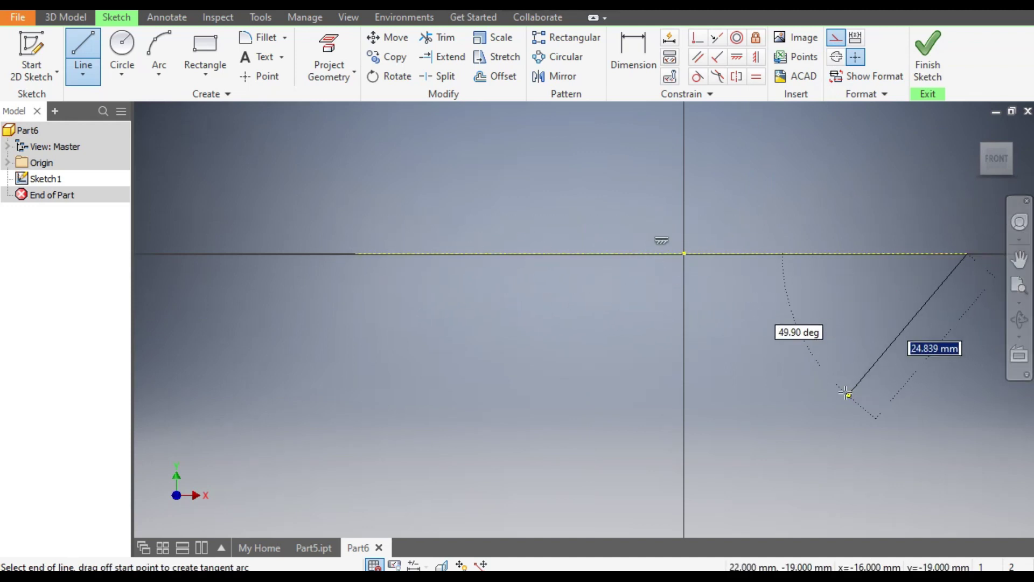
key("Escape")
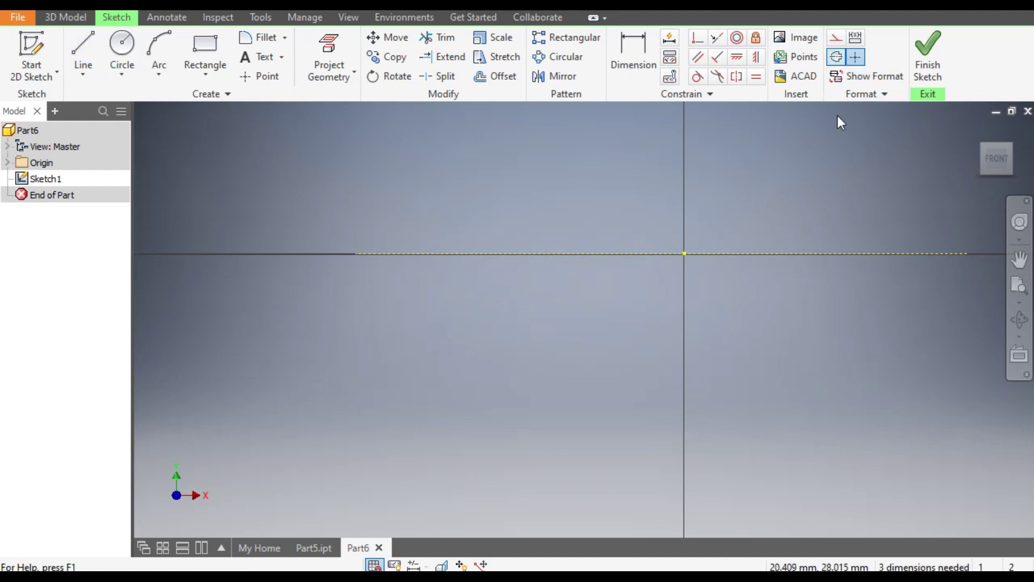
Dimension the construction line's length to 2500 mm
left_click(619, 59)
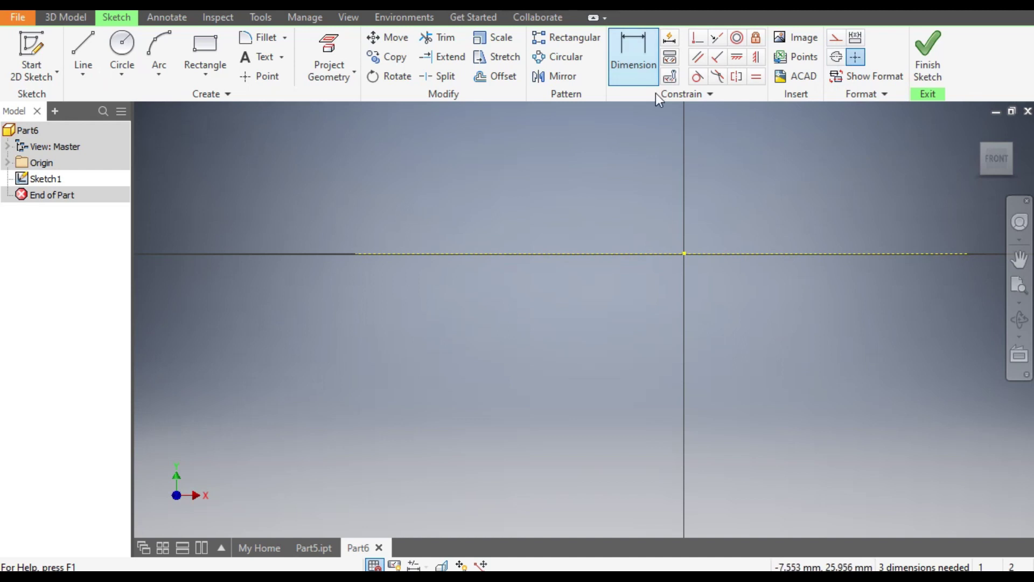
left_click(643, 254)
left_click(639, 354)
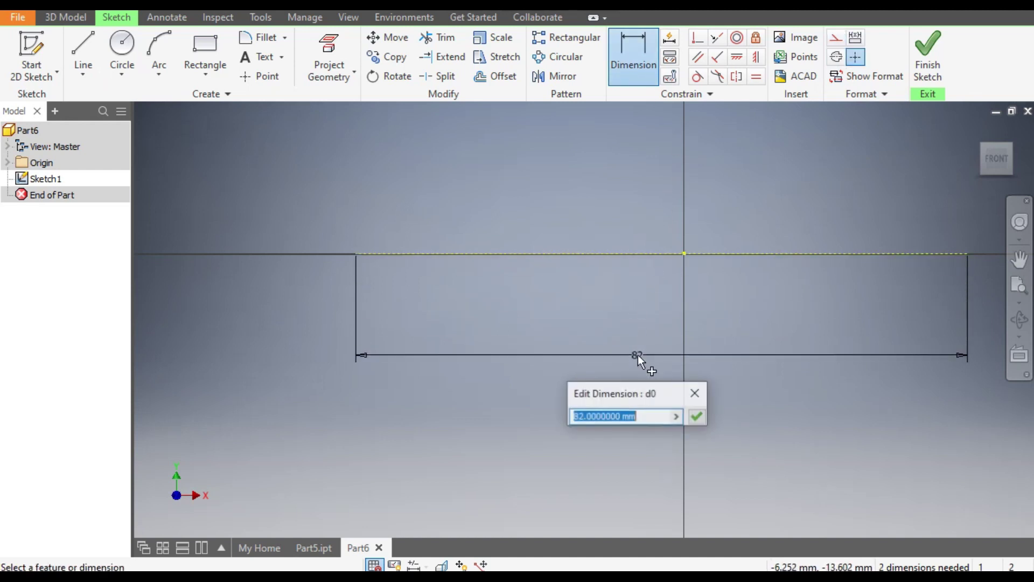
type("2500")
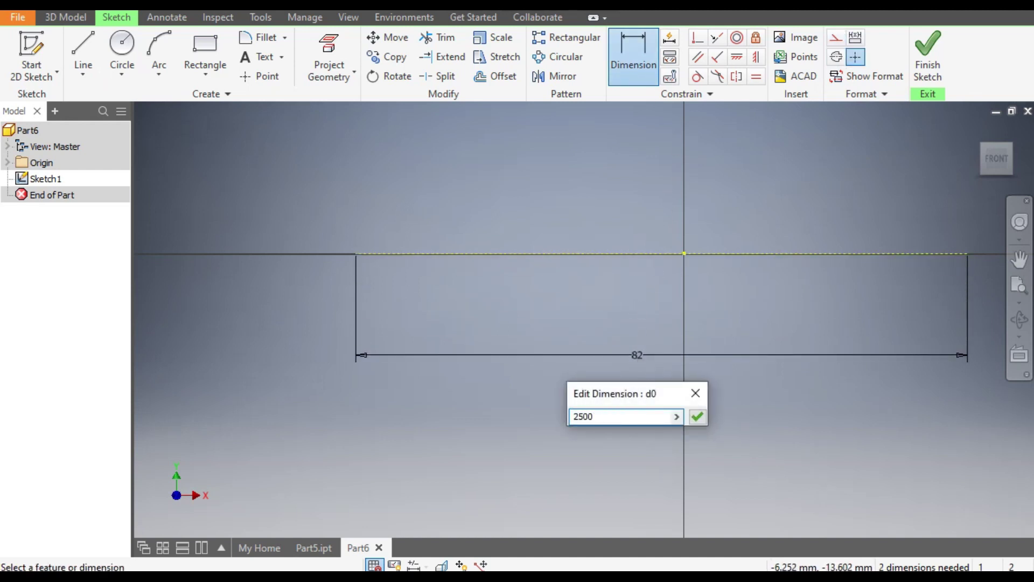
key("Return")
Dimension the distance from the origin to the construction line's right endpoint as 2500/2 mm
scroll(654, 308, "down", 5)
scroll(671, 328, "up", 3)
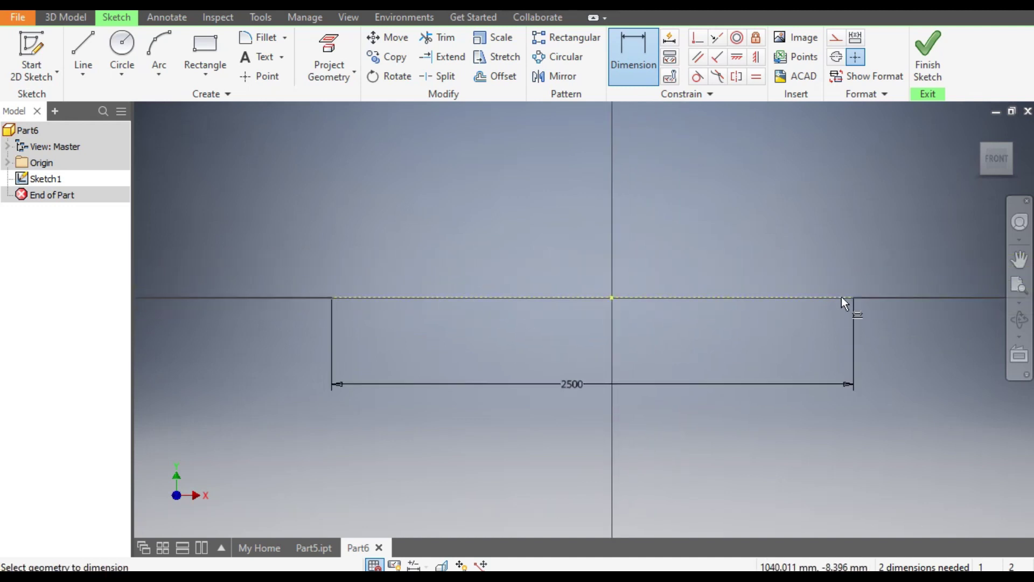
left_click(854, 297)
left_click(613, 298)
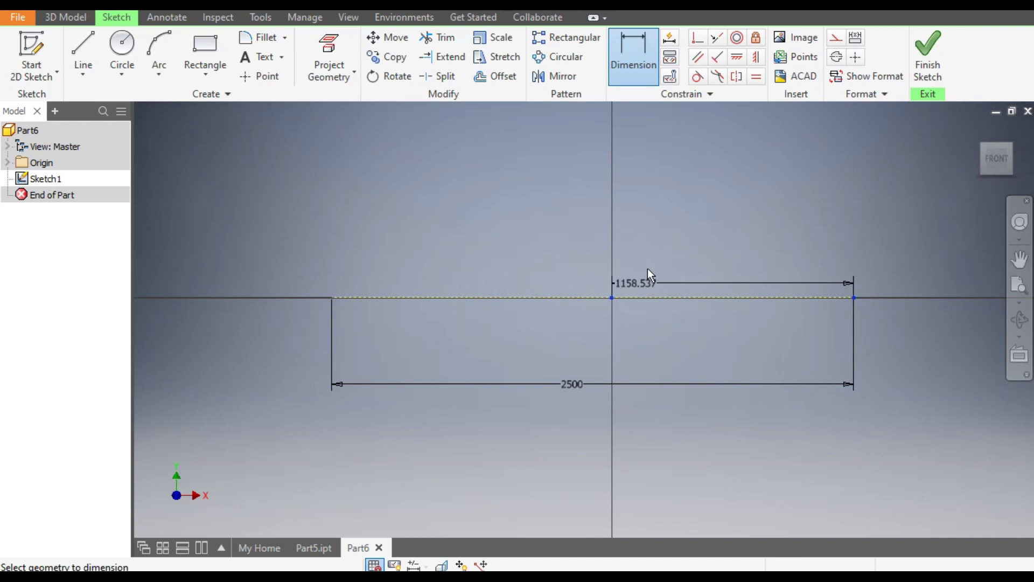
left_click(684, 238)
type("2500/2")
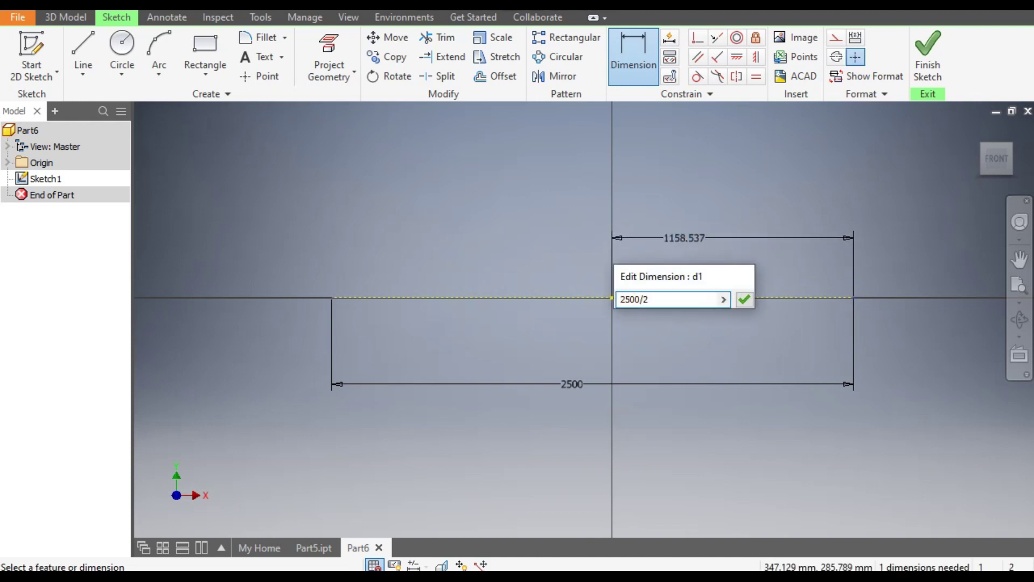
key("Return")
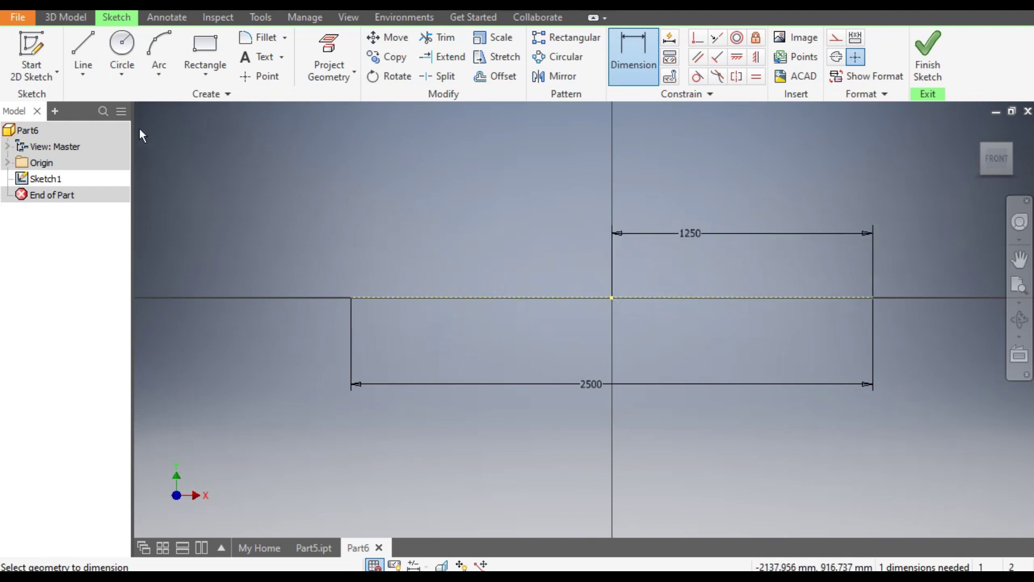
Draw a 1500 mm long horizontal solid line above the construction line, crossing the vertical axis
left_click(81, 50)
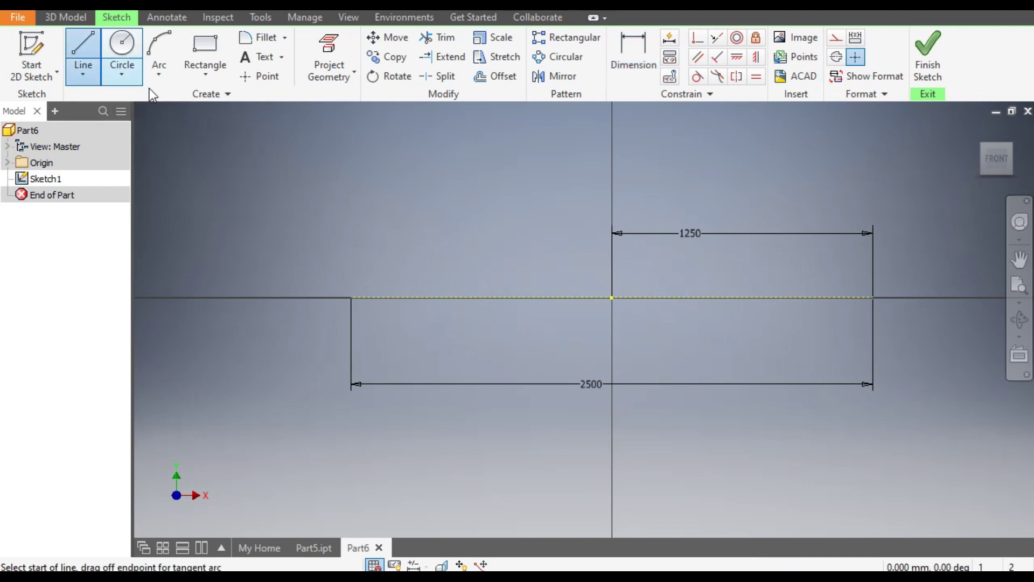
left_click(442, 185)
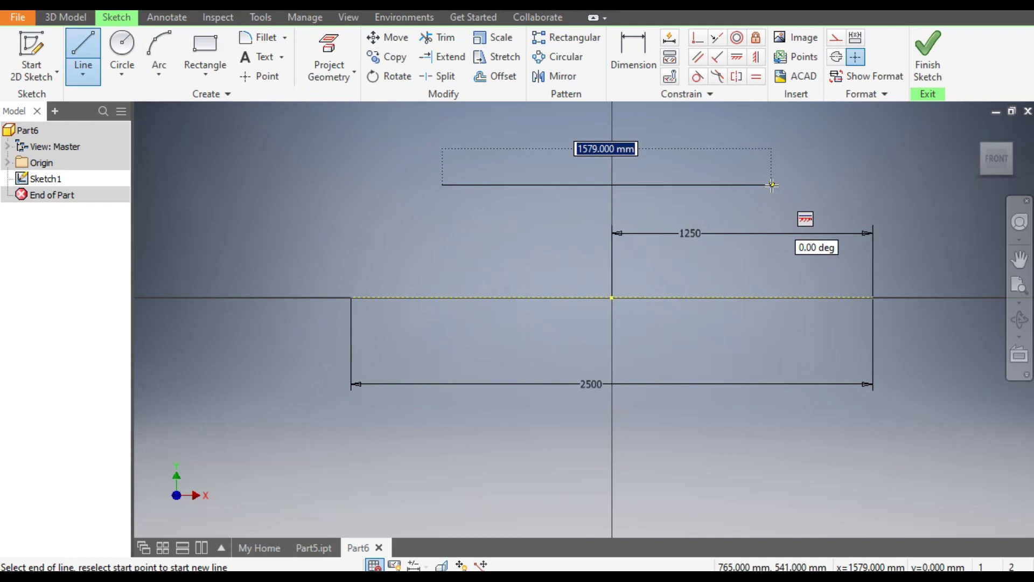
type("1500")
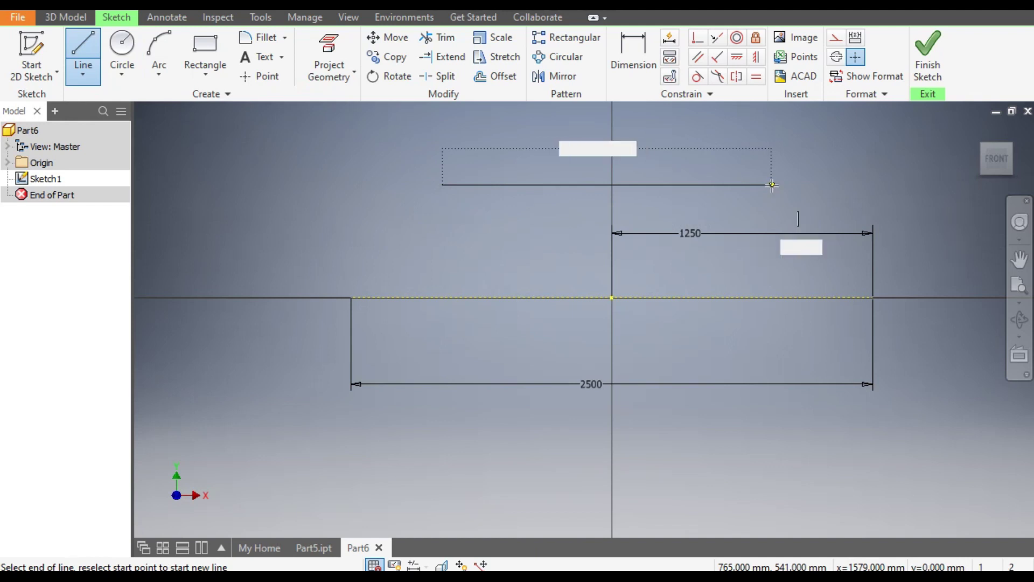
key("Return")
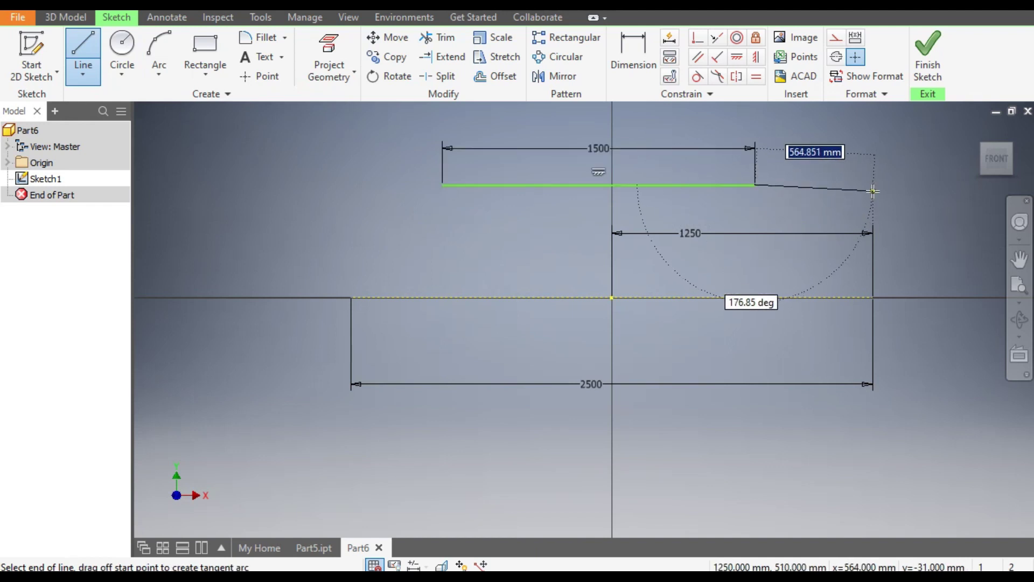
key("Escape")
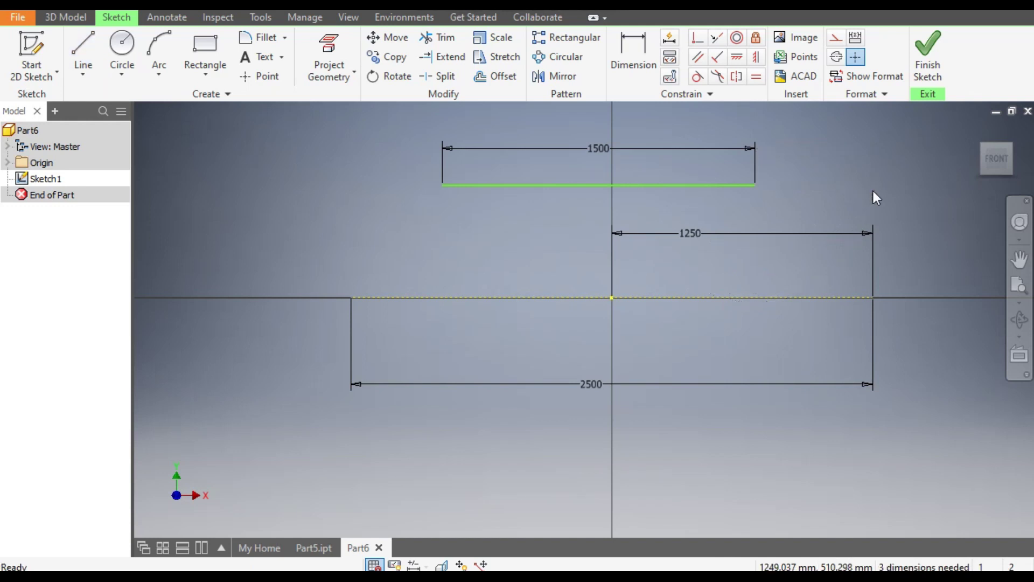
Dimension the horizontal distance from the origin to the upper line's right endpoint to 750 mm
left_click(636, 54)
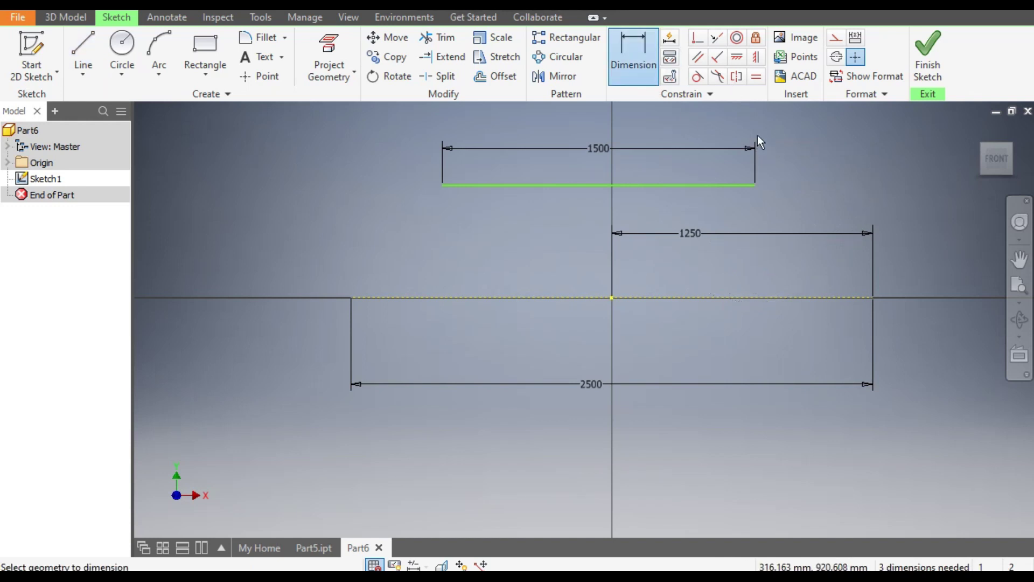
left_click(754, 186)
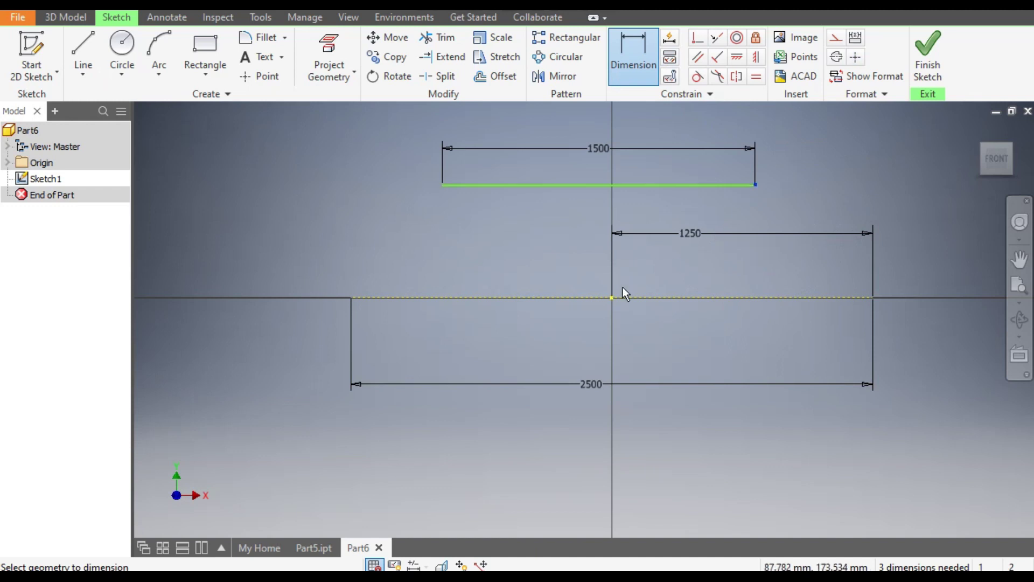
left_click(612, 299)
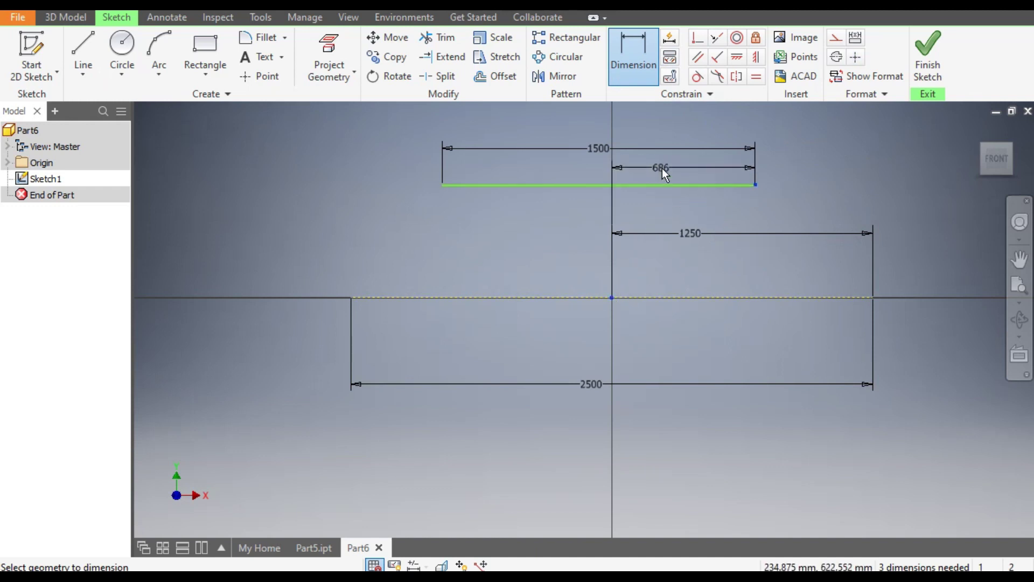
left_click(662, 167)
type("750")
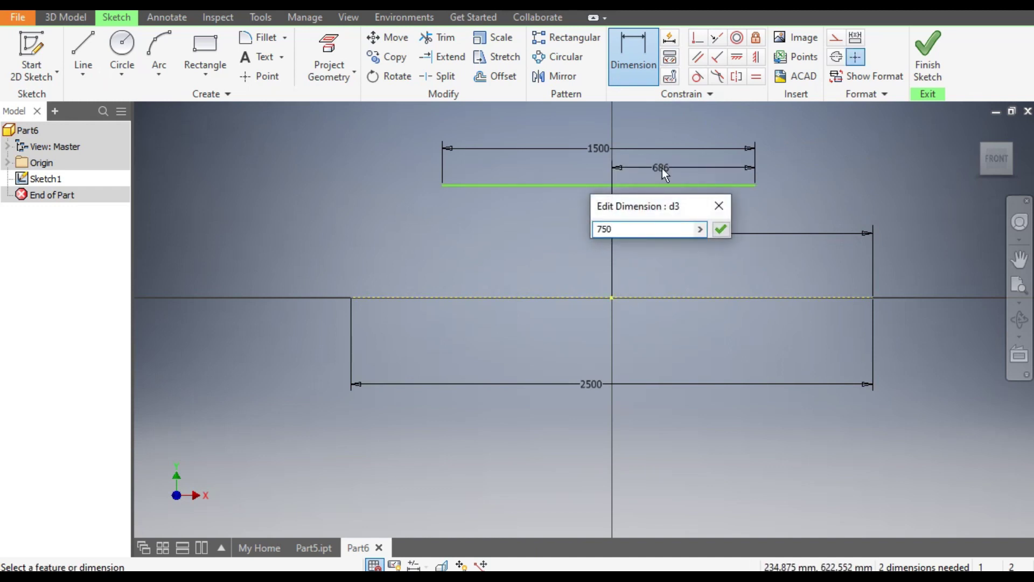
key("Return")
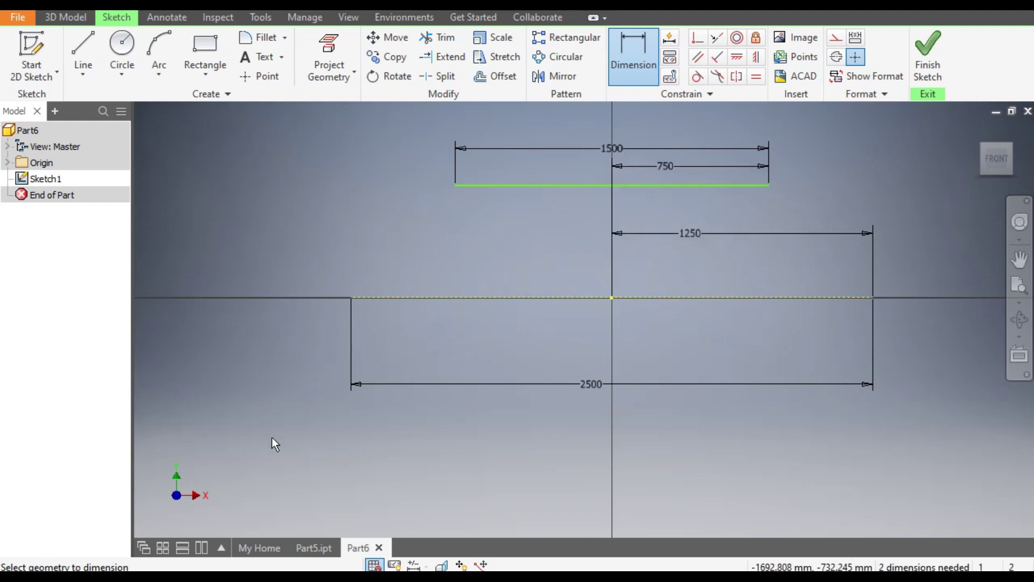
Set the vertical distance between the upper line and the construction line to 500 mm
left_click(651, 185)
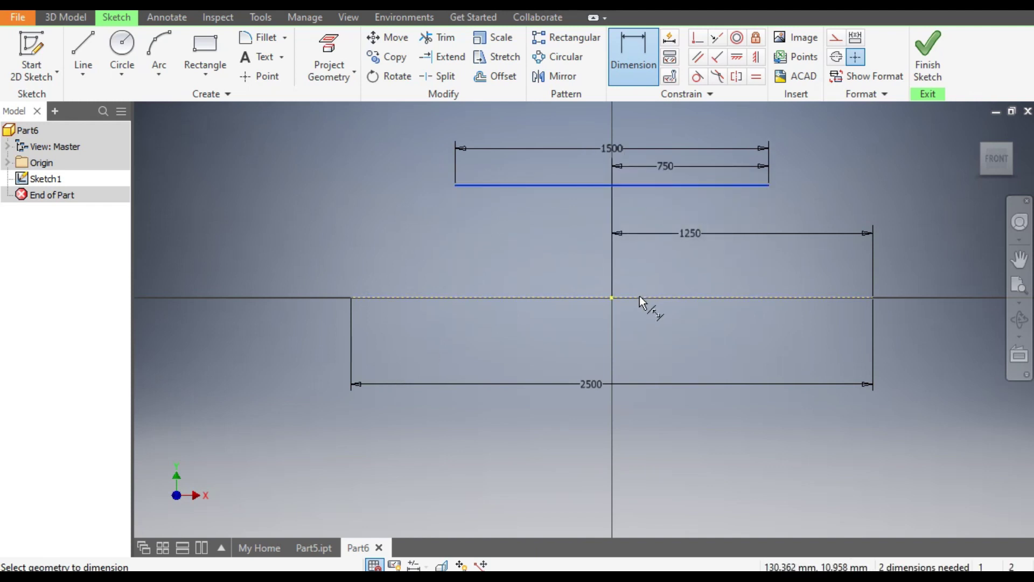
left_click(639, 298)
left_click(576, 258)
type("5")
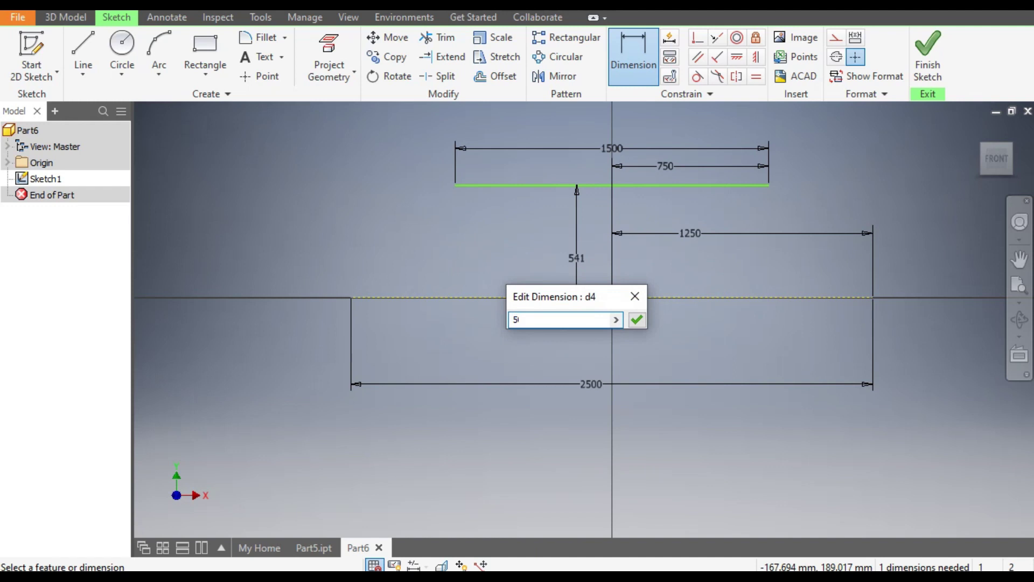
type("00")
key("Return")
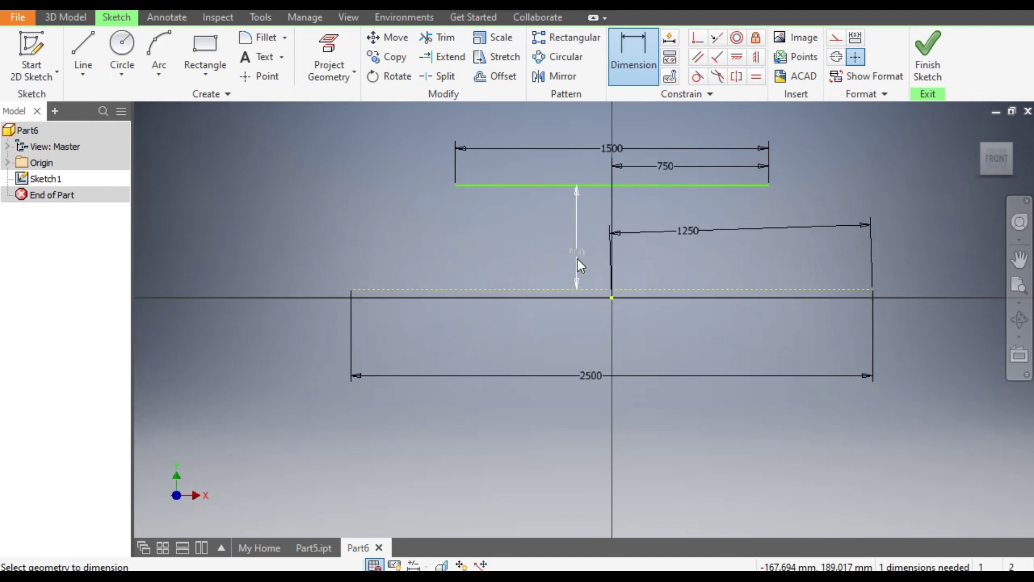
key("Escape")
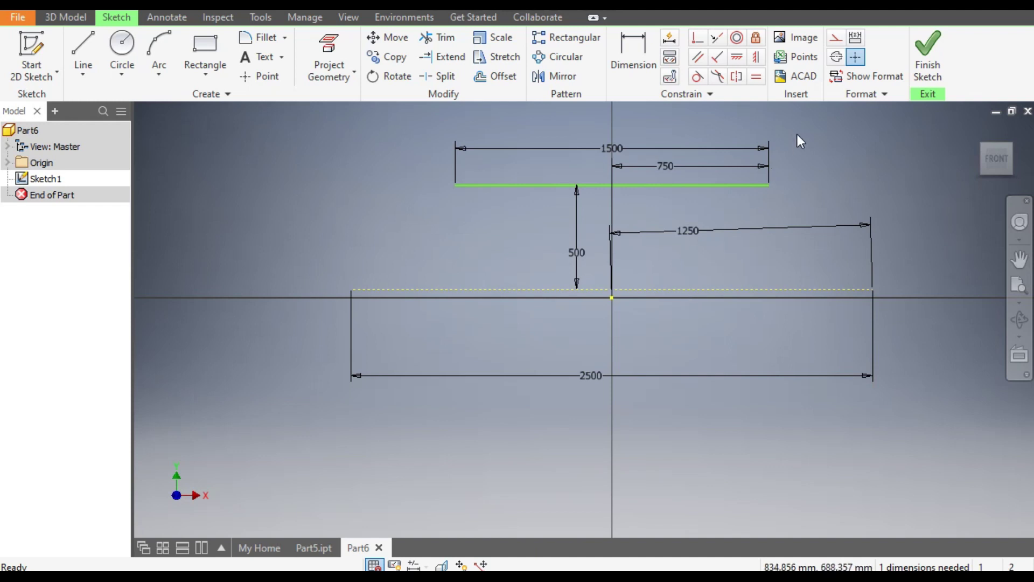
Apply a coincident constraint between the construction line and the sketch origin
left_click(697, 37)
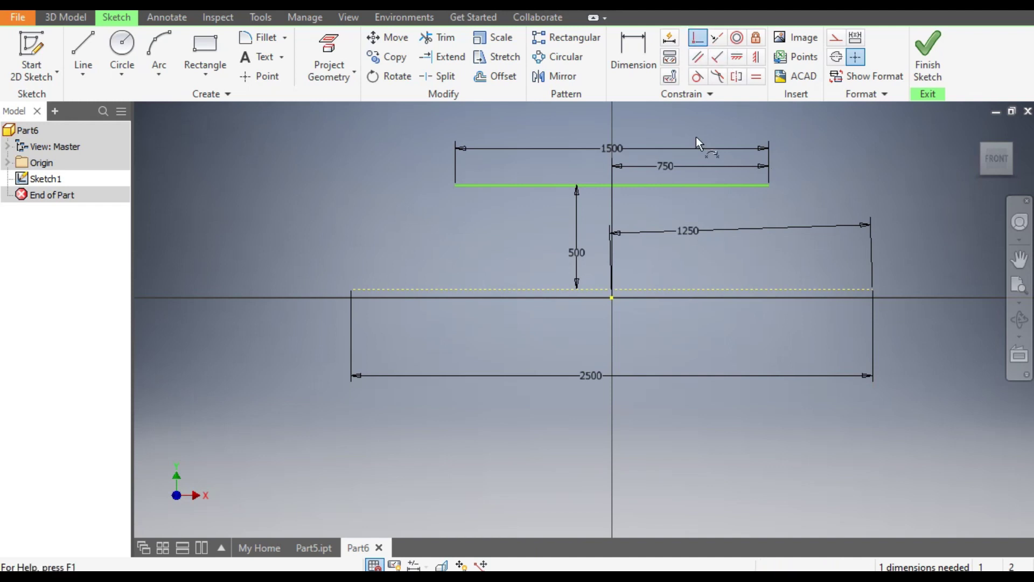
left_click(642, 289)
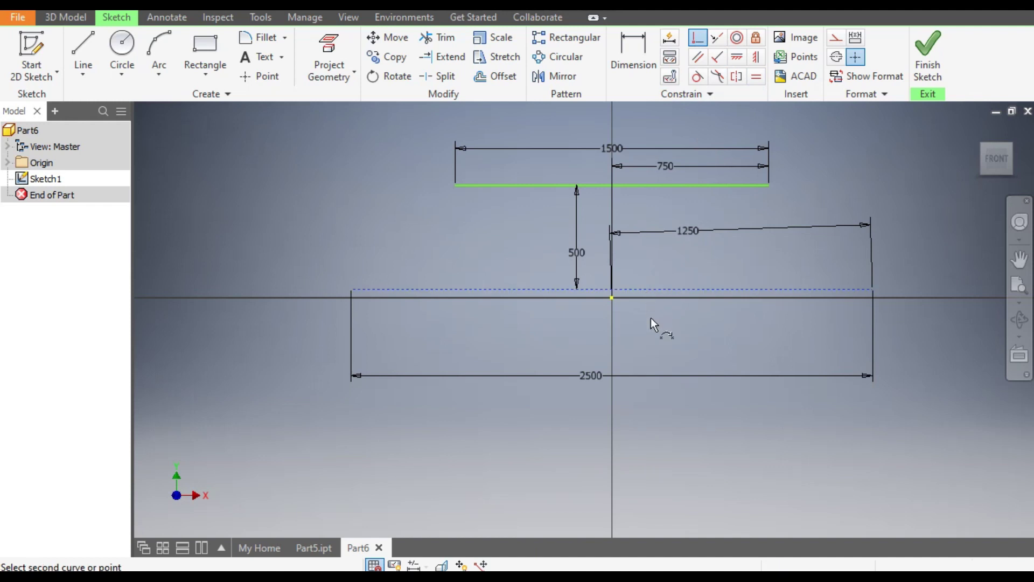
left_click(612, 297)
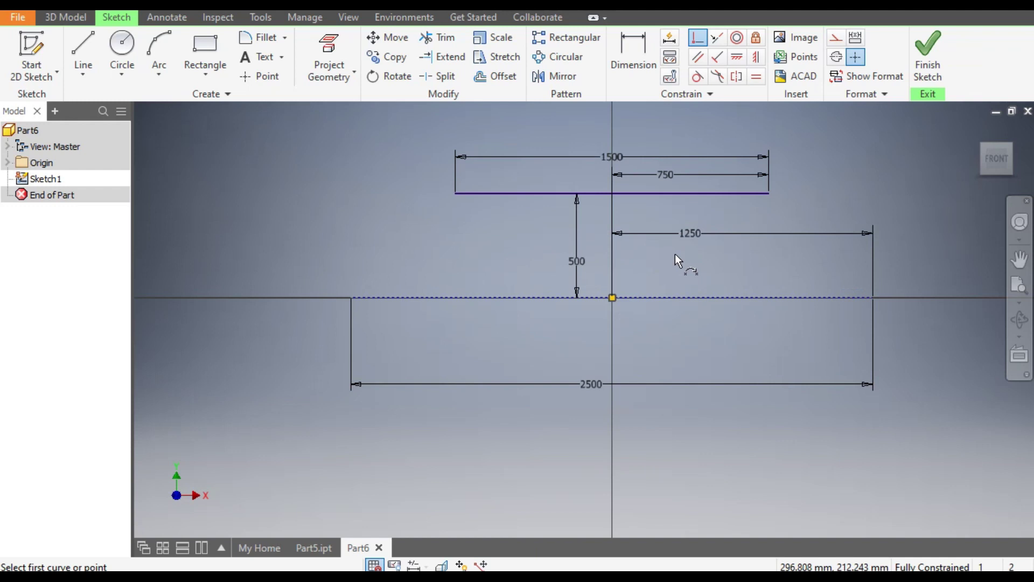
Draw an ellipse centred on the construction line through the upper line's left endpoint, with a horizontal semi-axis of about 144 mm
left_click(121, 75)
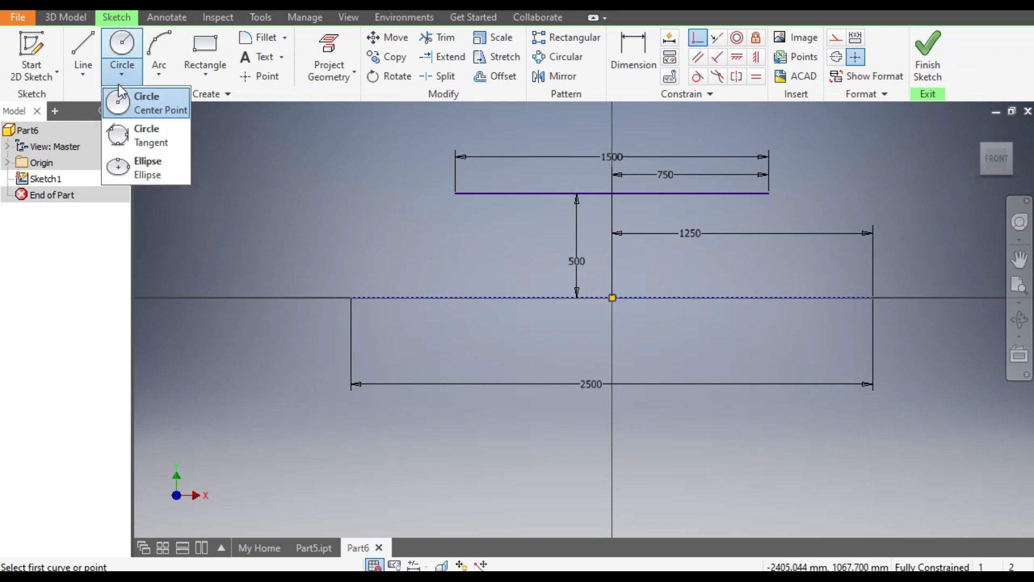
left_click(146, 167)
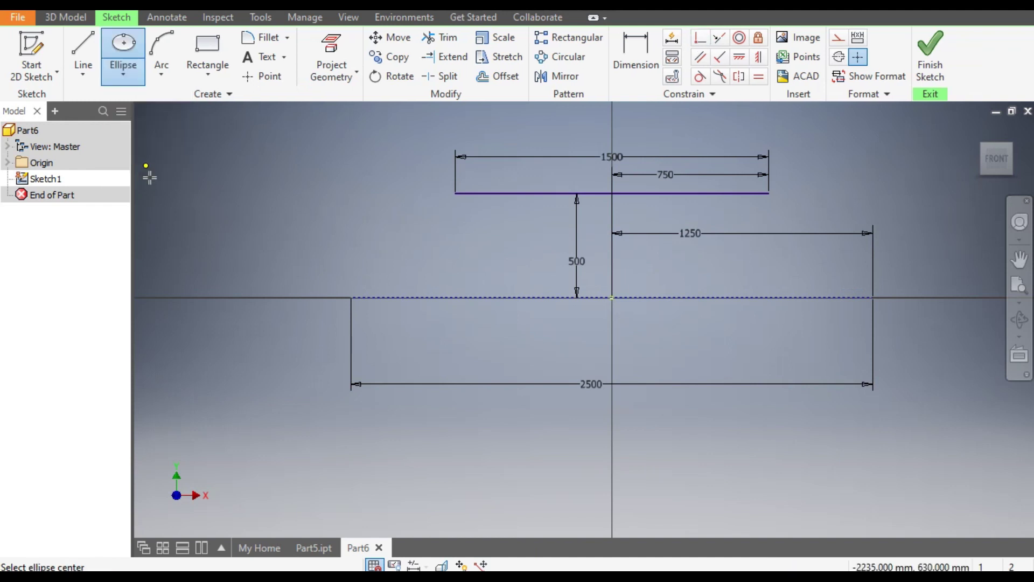
left_click(455, 298)
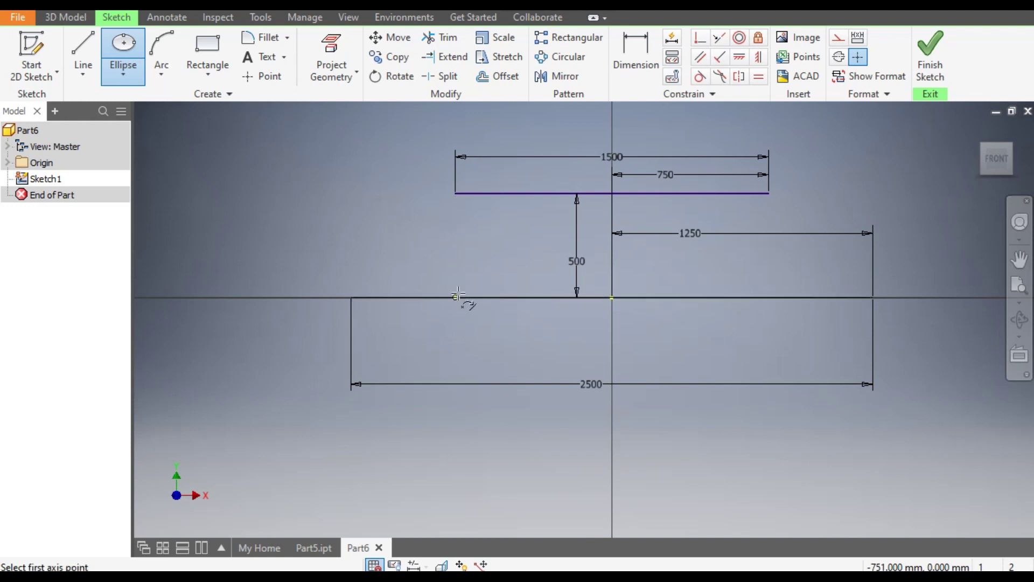
left_click(456, 193)
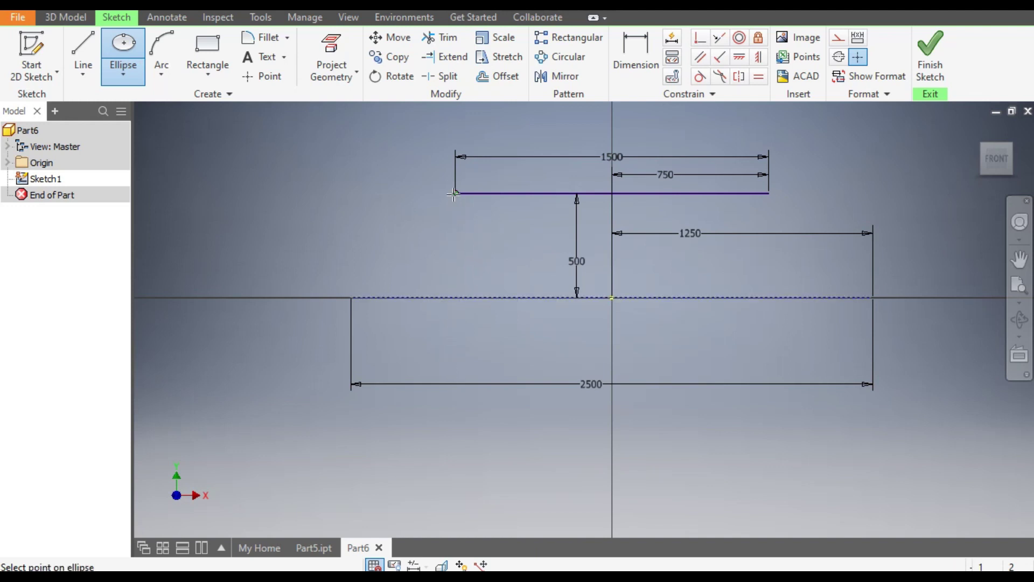
left_click(482, 242)
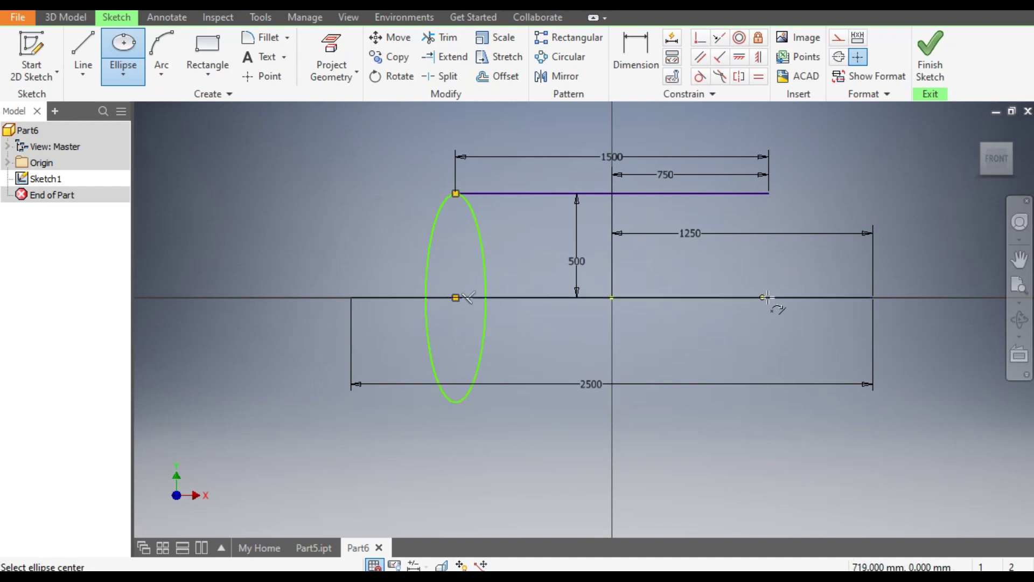
Draw a second ellipse centred on the construction line through the upper line's right endpoint, with a horizontal semi-axis of about 181 mm
left_click(768, 297)
left_click(771, 193)
left_click(806, 237)
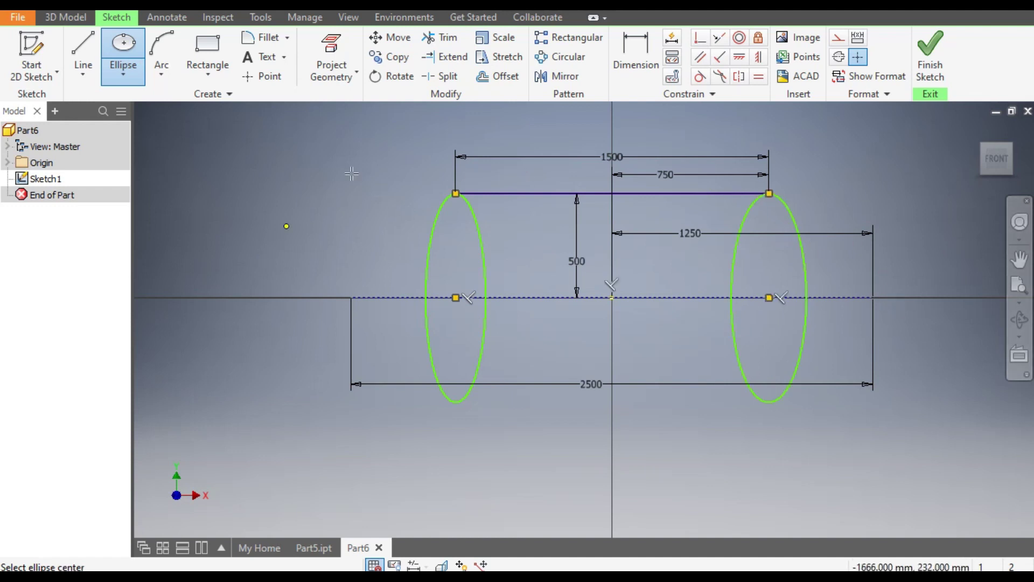
Dimension the horizontal semi-axis of both the left and the right ellipse to 250 mm
left_click(636, 56)
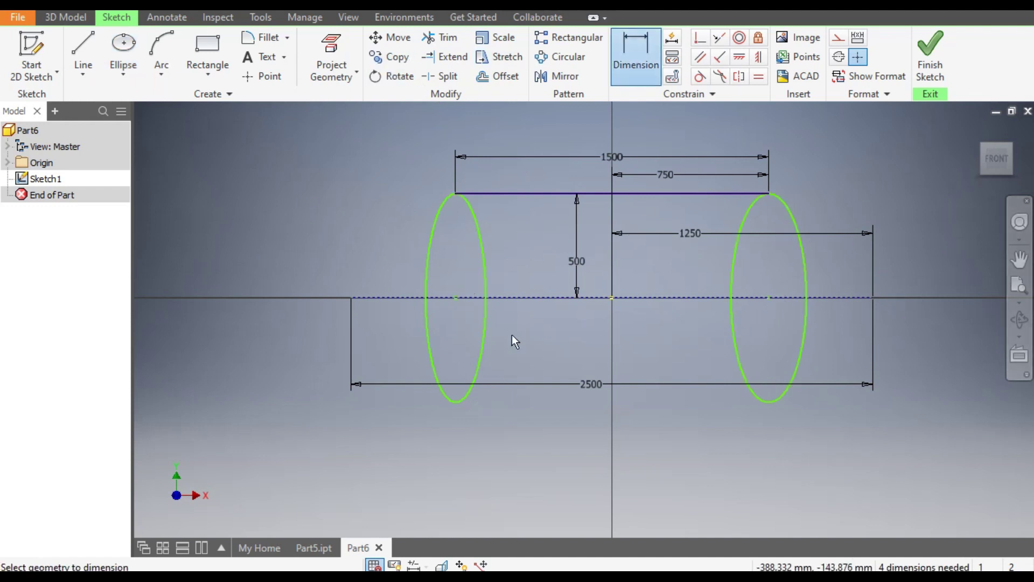
left_click(484, 338)
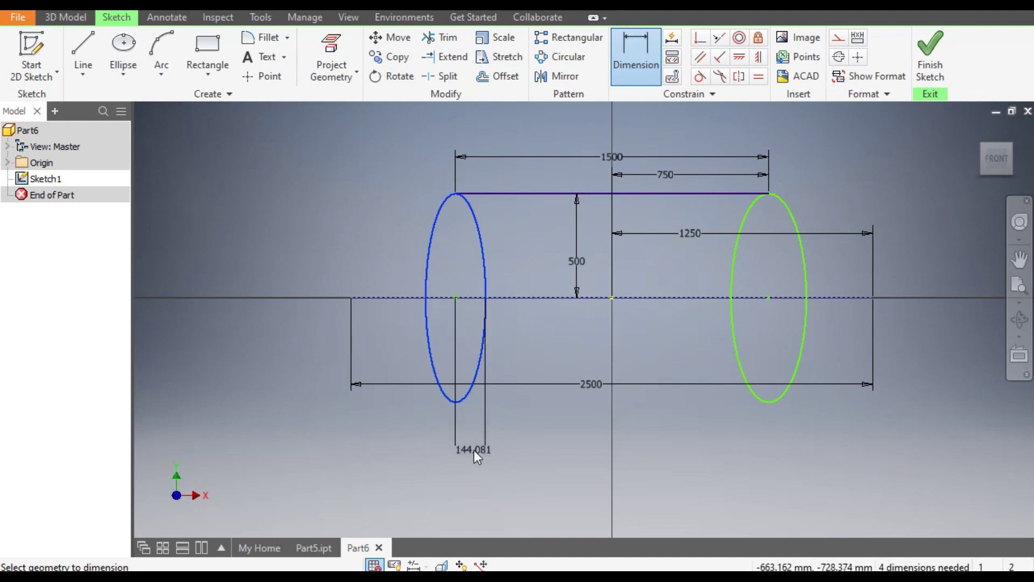
left_click(474, 450)
type("250")
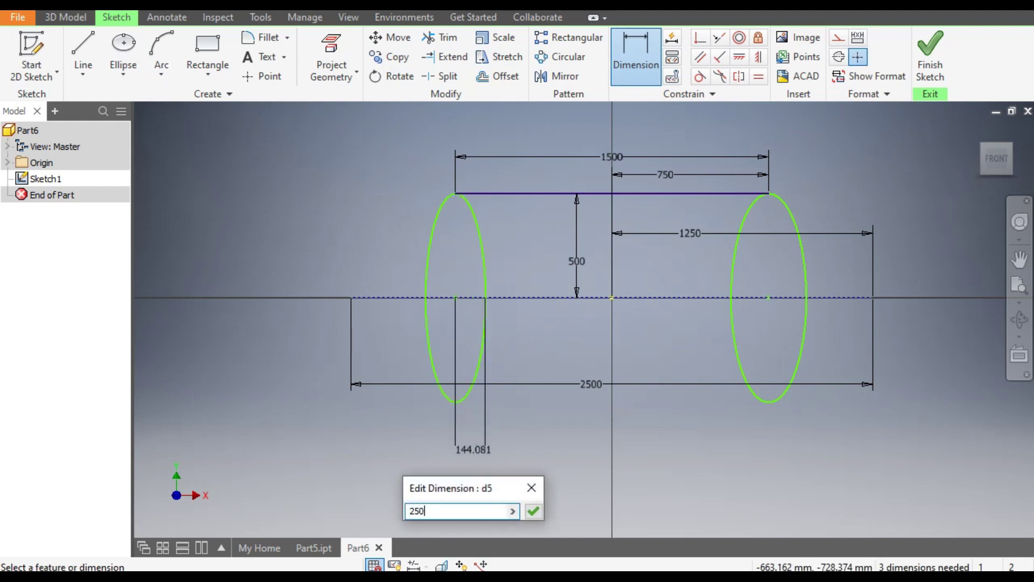
key("Return")
left_click(783, 397)
left_click(783, 446)
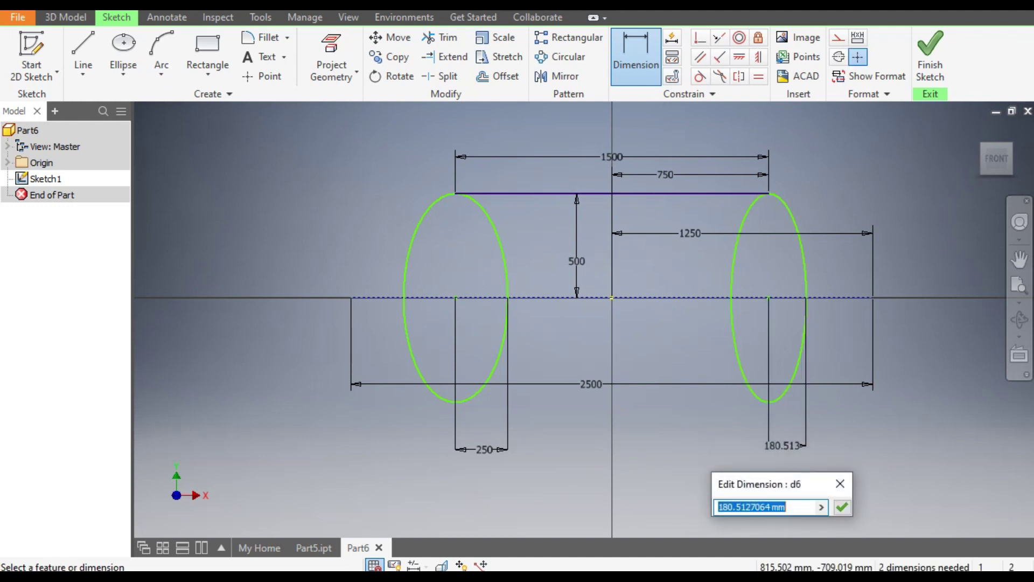
type("250")
key("Return")
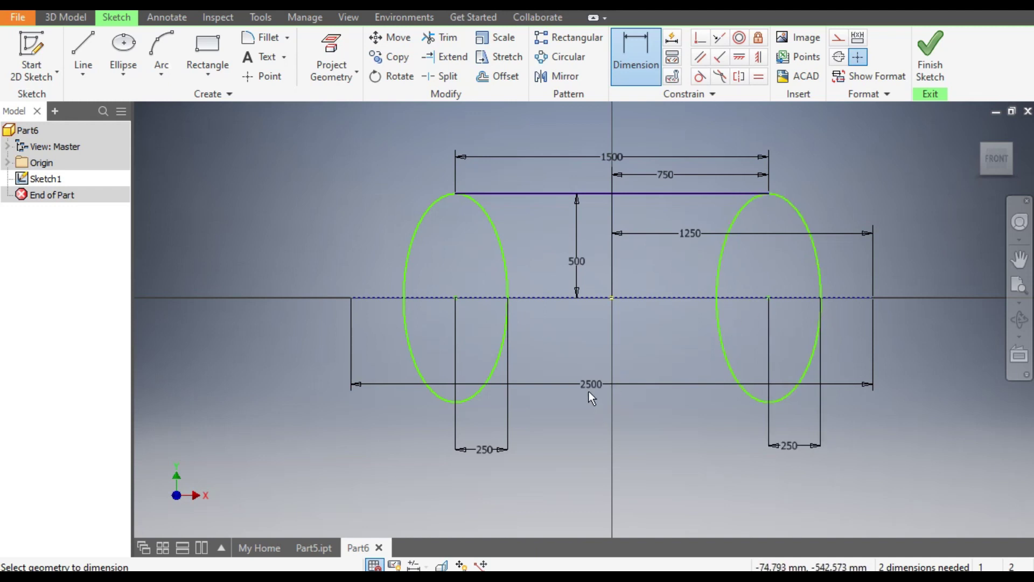
Apply vertical constraints aligning each ellipse's center with the upper line's endpoint directly above it
left_click(758, 58)
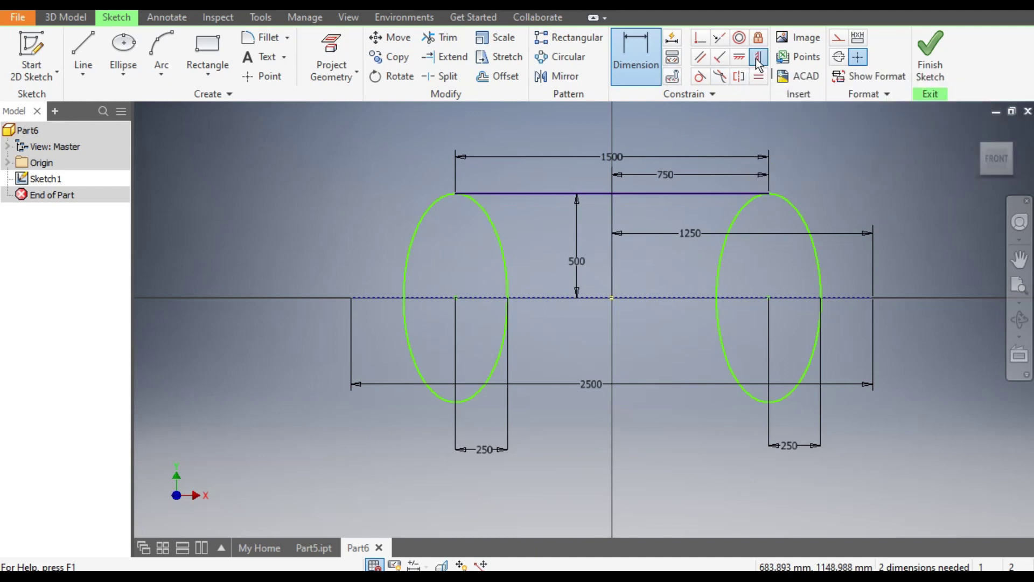
left_click(458, 195)
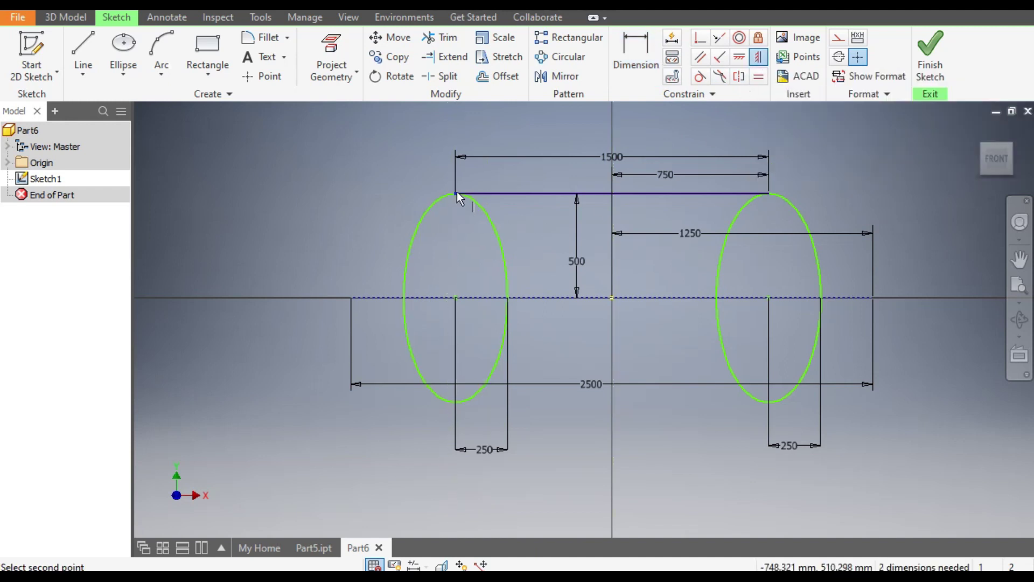
left_click(455, 298)
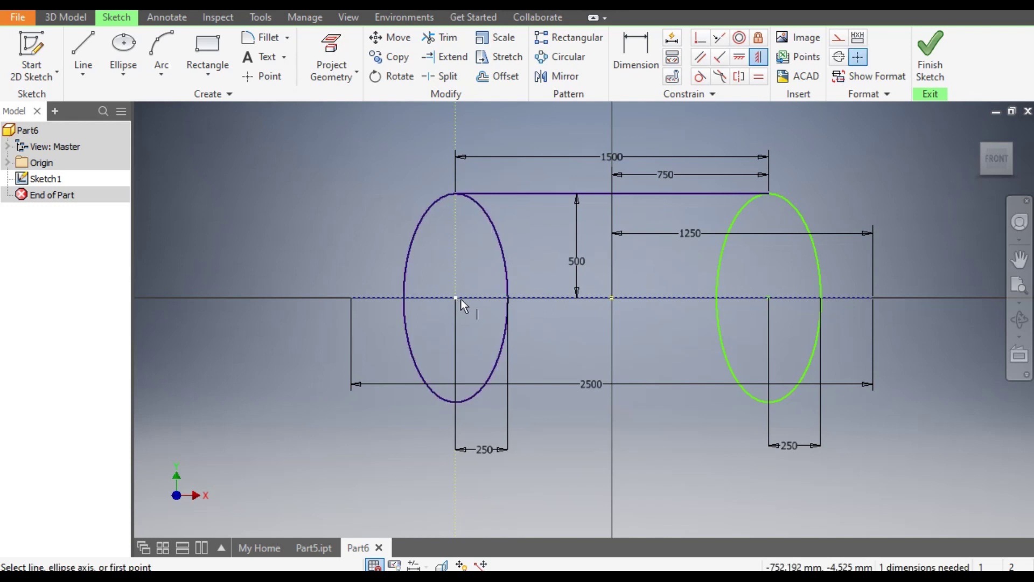
left_click(770, 194)
left_click(769, 298)
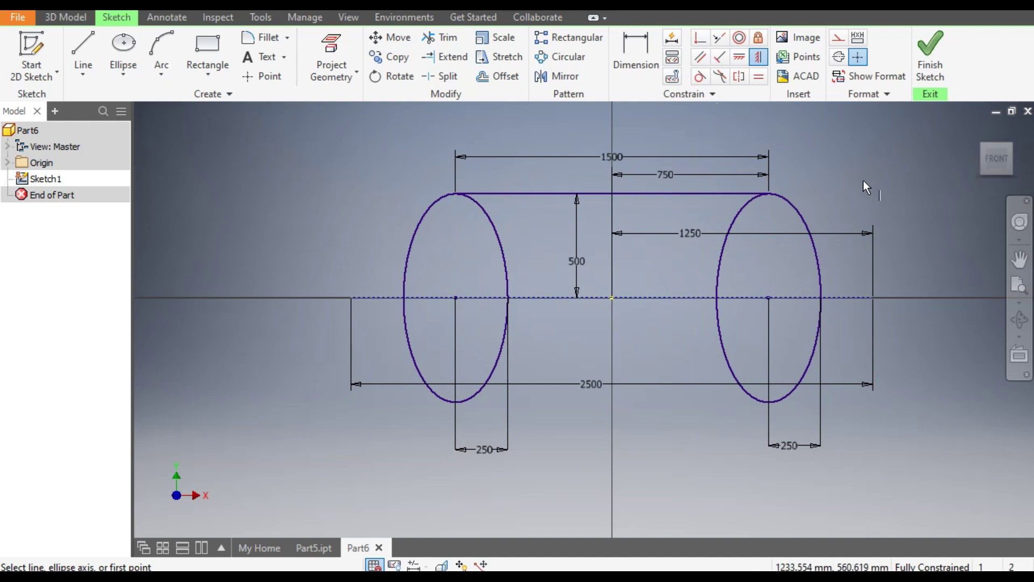
Trim the lower halves and the inner upper quarters of both ellipses, leaving only the outer dome curves
left_click(440, 39)
left_click(439, 39)
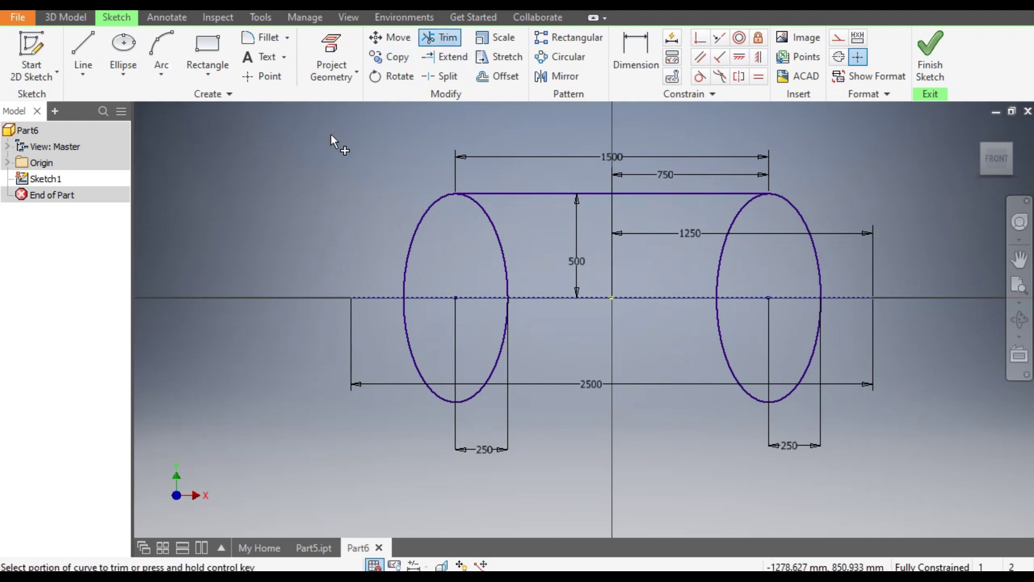
left_click(415, 363)
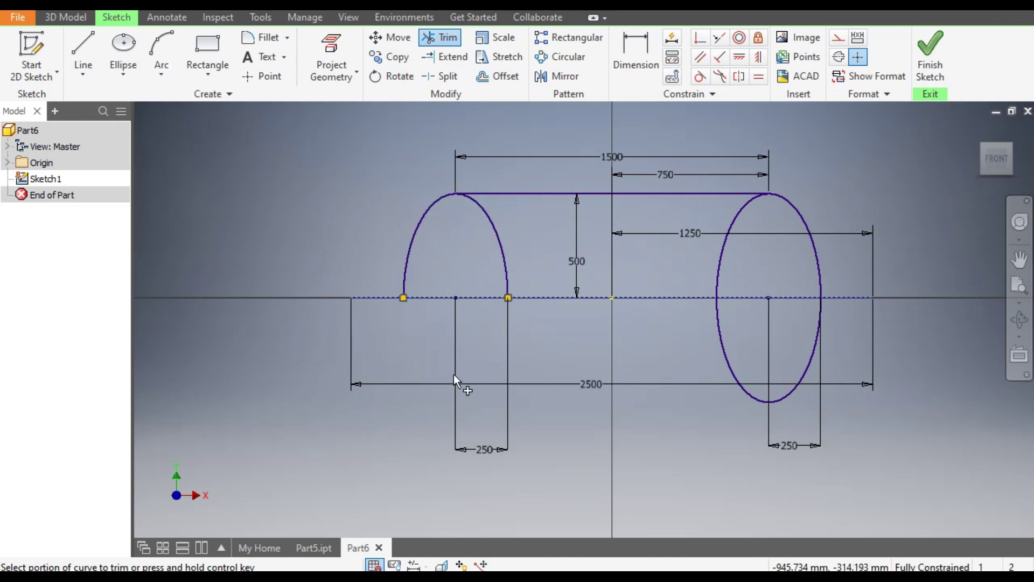
left_click(735, 372)
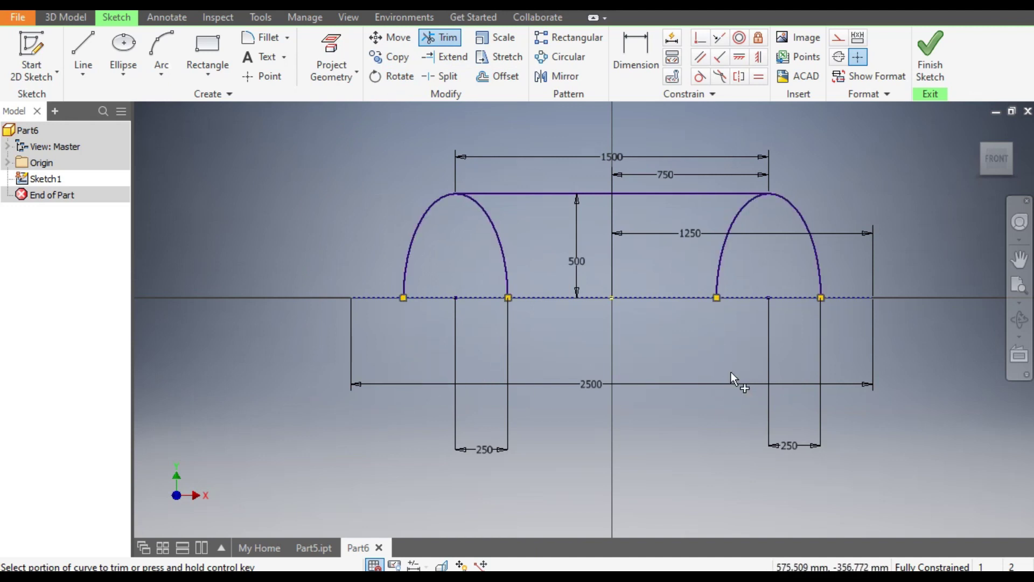
left_click(505, 262)
left_click(719, 265)
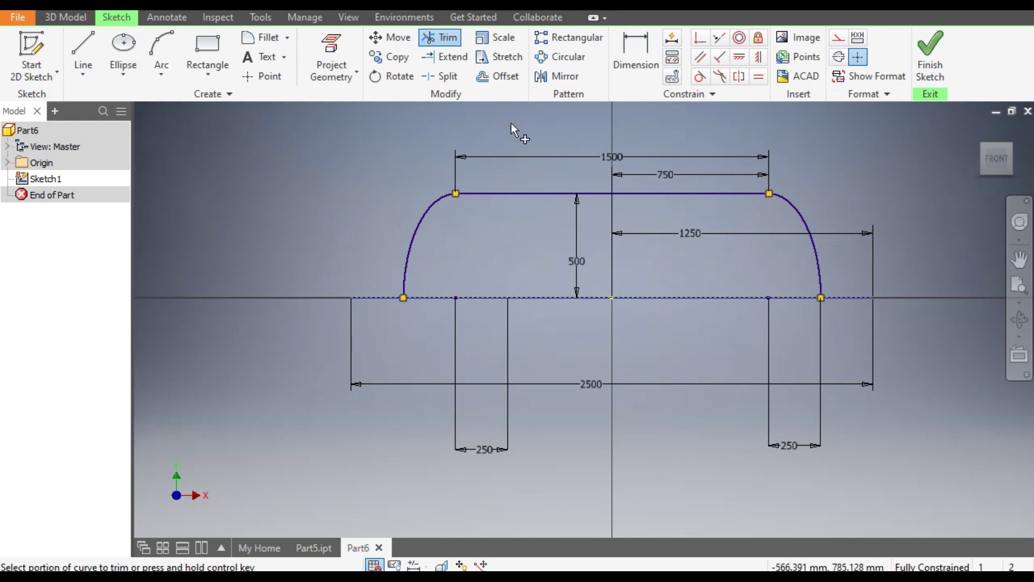
Offset the connected dome-and-line profile inward by 10 mm with Loop Select enabled
left_click(501, 76)
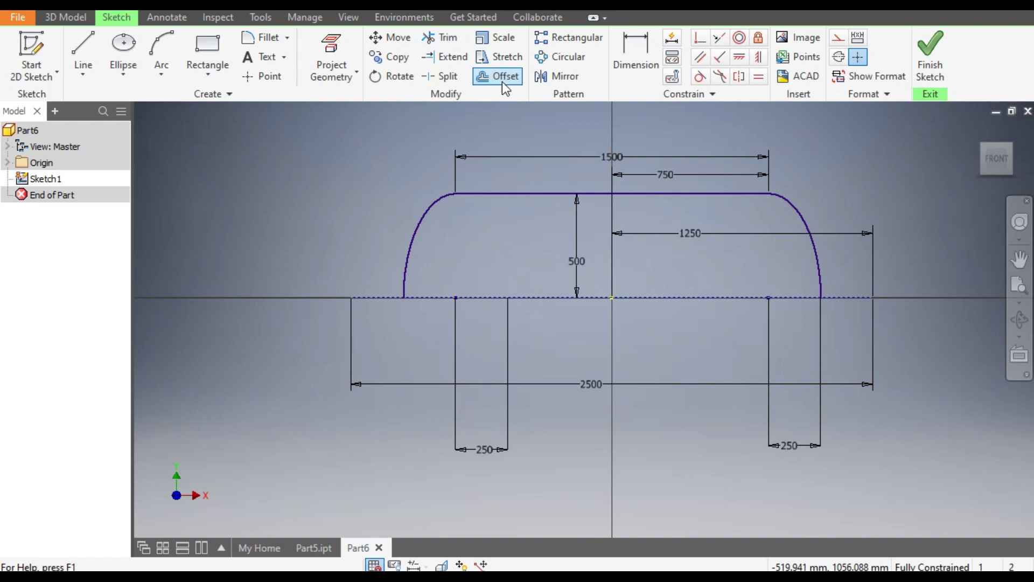
left_click(475, 198)
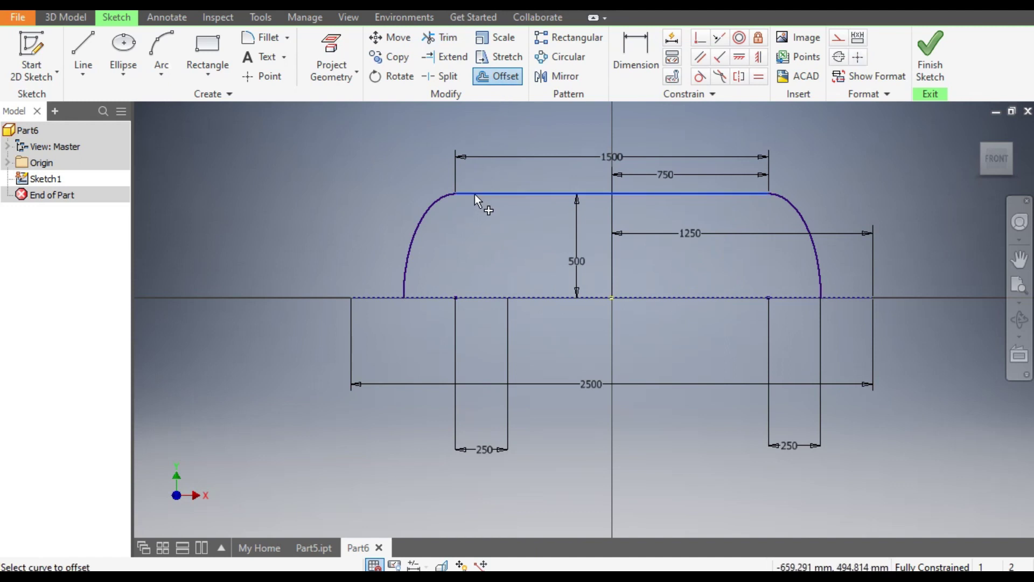
right_click(475, 197)
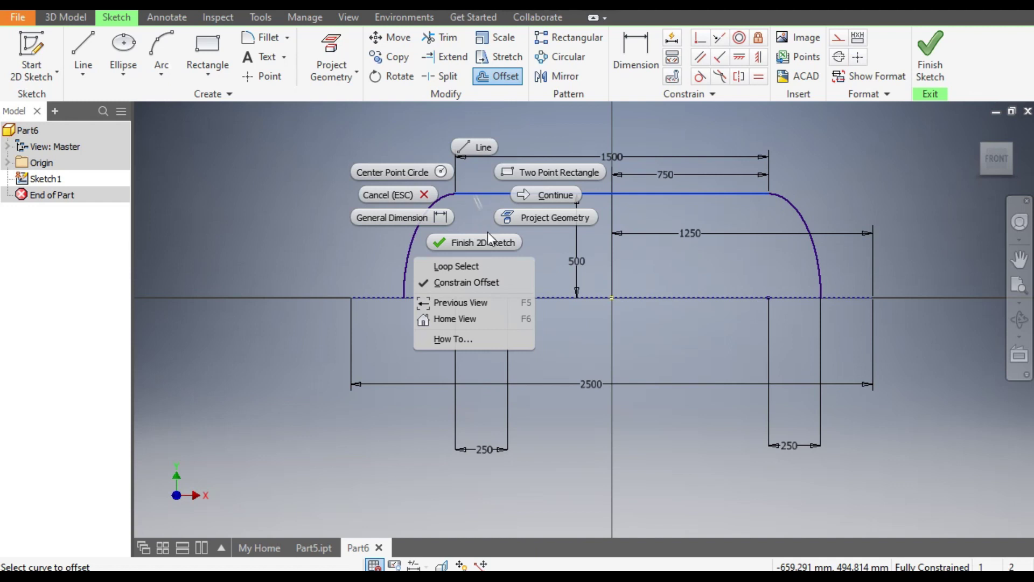
left_click(485, 268)
left_click(499, 194)
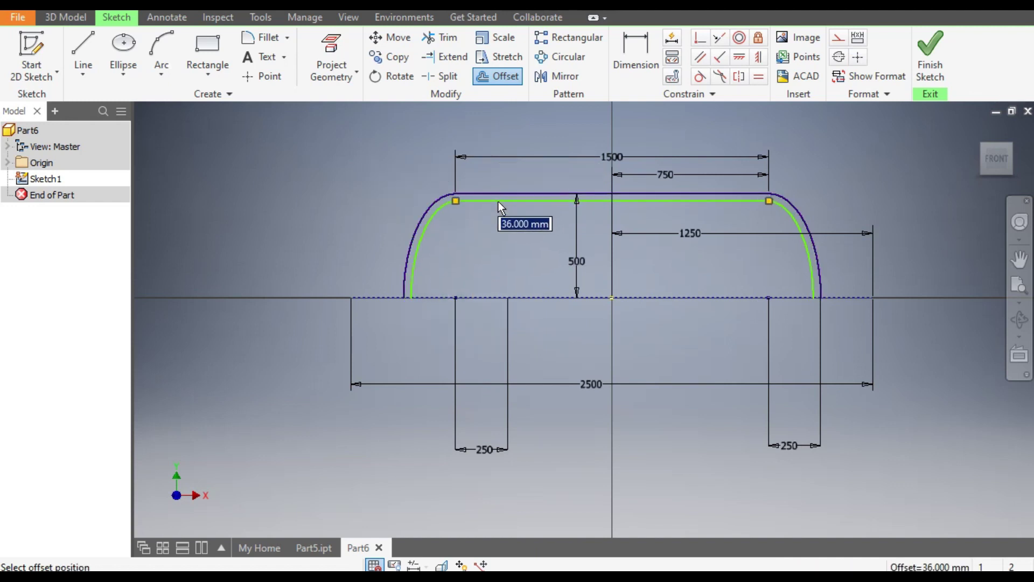
type("10")
key("Return")
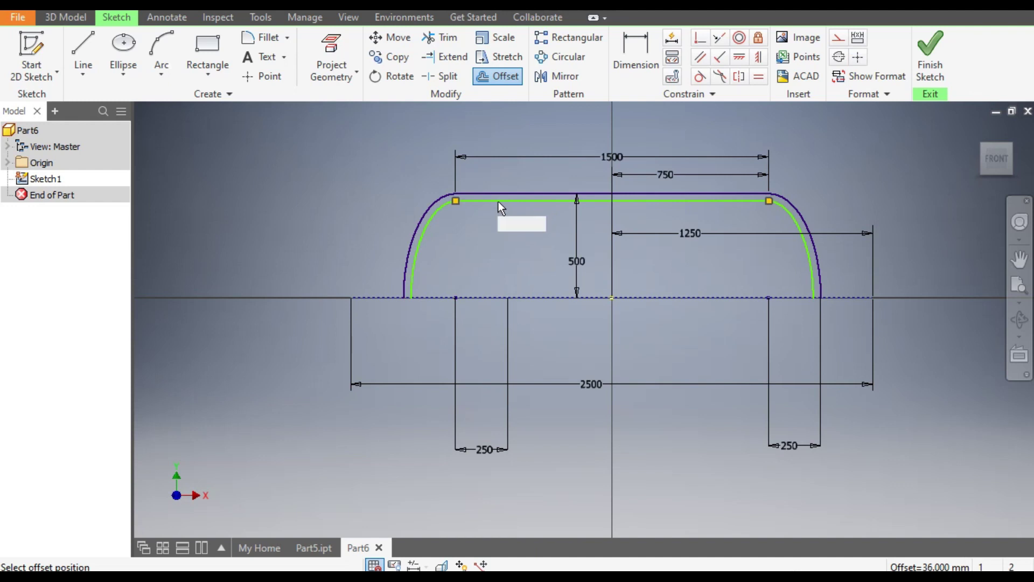
Draw a short line along the construction line joining the outer and inner curves at the profile's left end
scroll(422, 221, "up", 4)
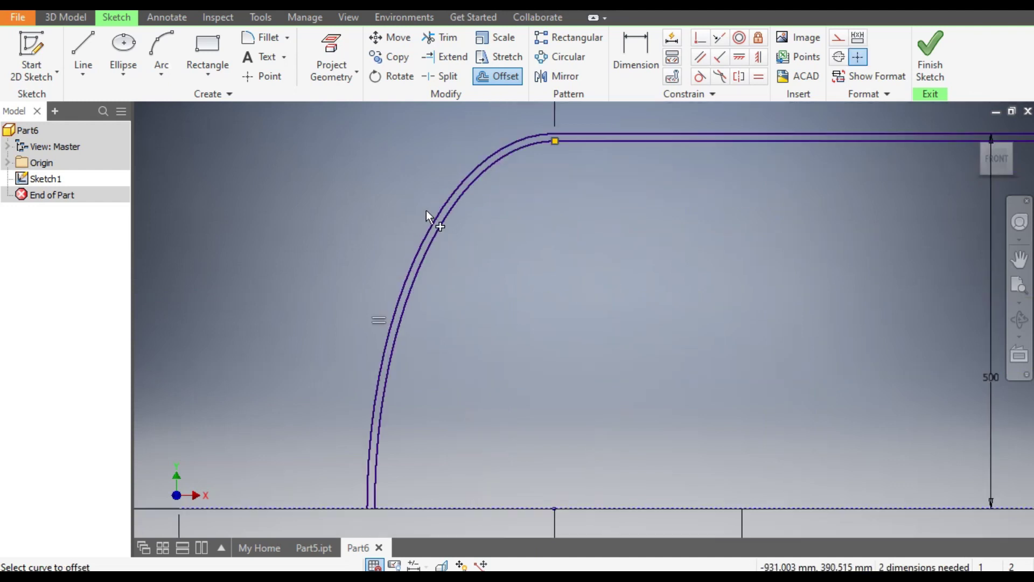
scroll(427, 218, "down", 1)
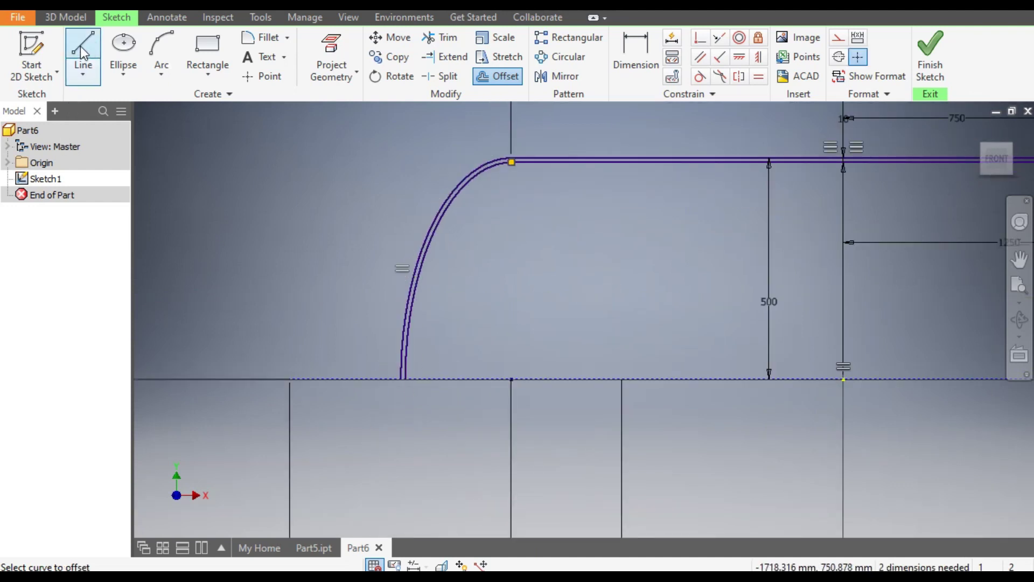
left_click(91, 64)
scroll(382, 372, "up", 4)
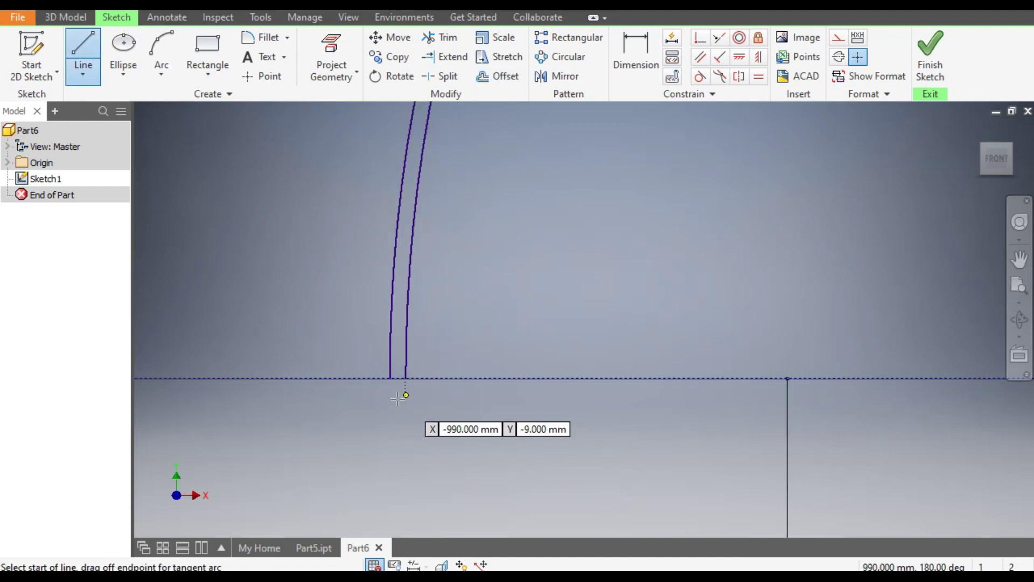
left_click(383, 324)
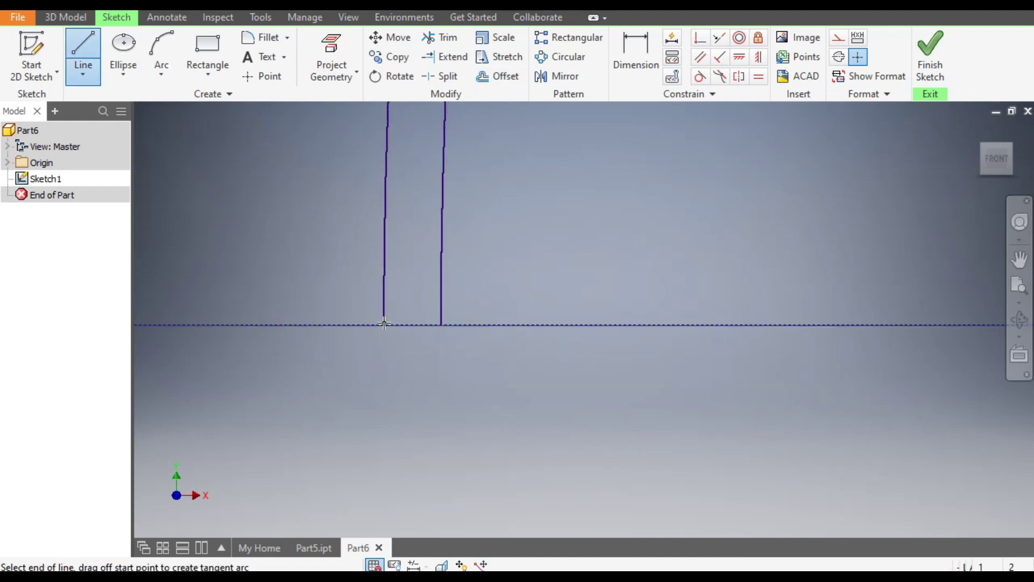
left_click(443, 325)
Close the profile's right end with a short line between the inner and outer curve endpoints on the construction line
scroll(527, 370, "down", 5)
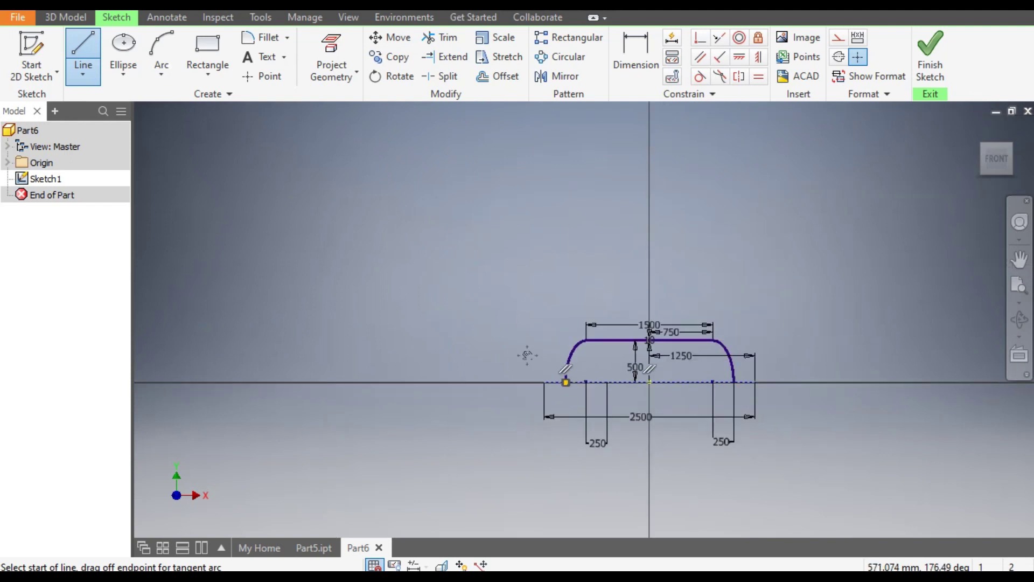
scroll(653, 234, "up", 8)
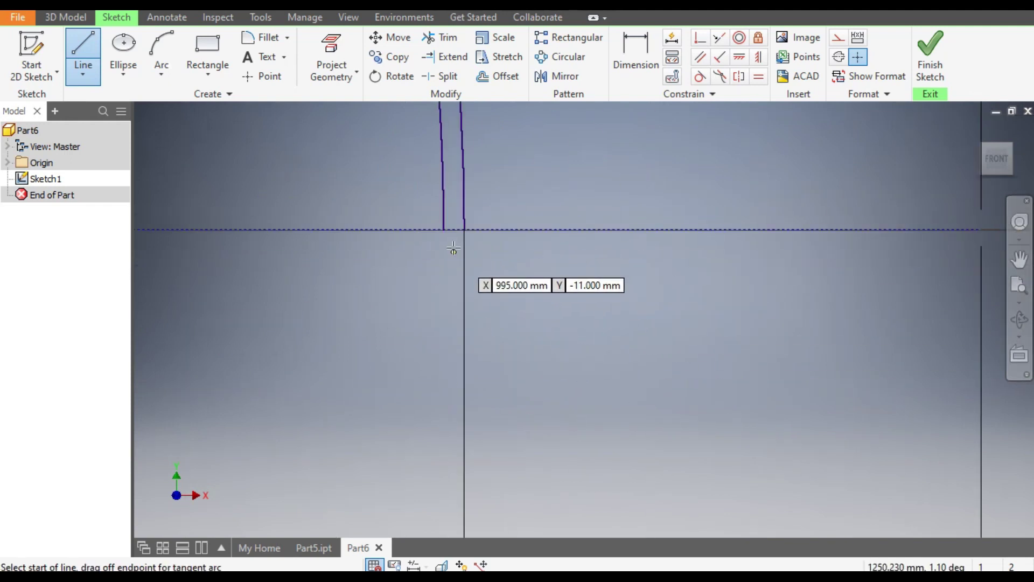
left_click(443, 229)
double_click(464, 229)
Check both ends of the closed tank wall profile and finish the sketch
scroll(612, 240, "down", 6)
scroll(653, 325, "down", 1)
scroll(589, 312, "up", 2)
scroll(551, 247, "up", 4)
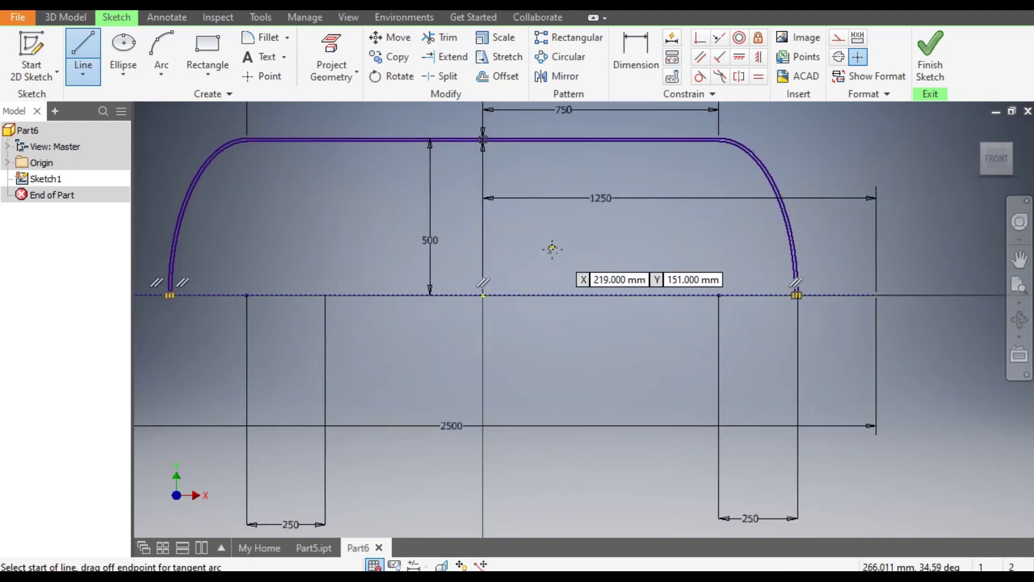
scroll(631, 314, "down", 3)
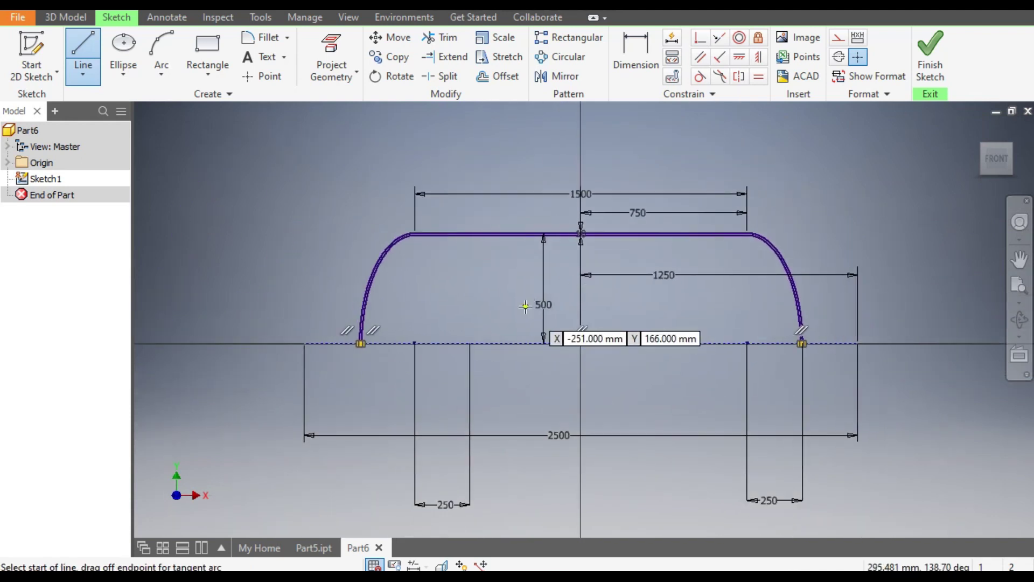
left_click(931, 57)
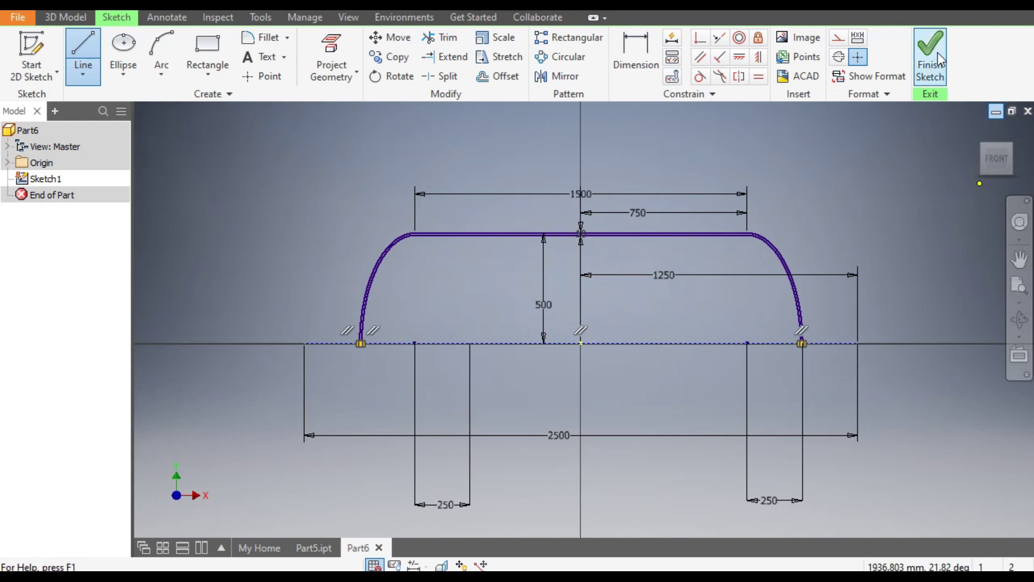
Revolve the tank wall profile about the horizontal construction line with Full extents as a new solid
scroll(713, 337, "down", 5)
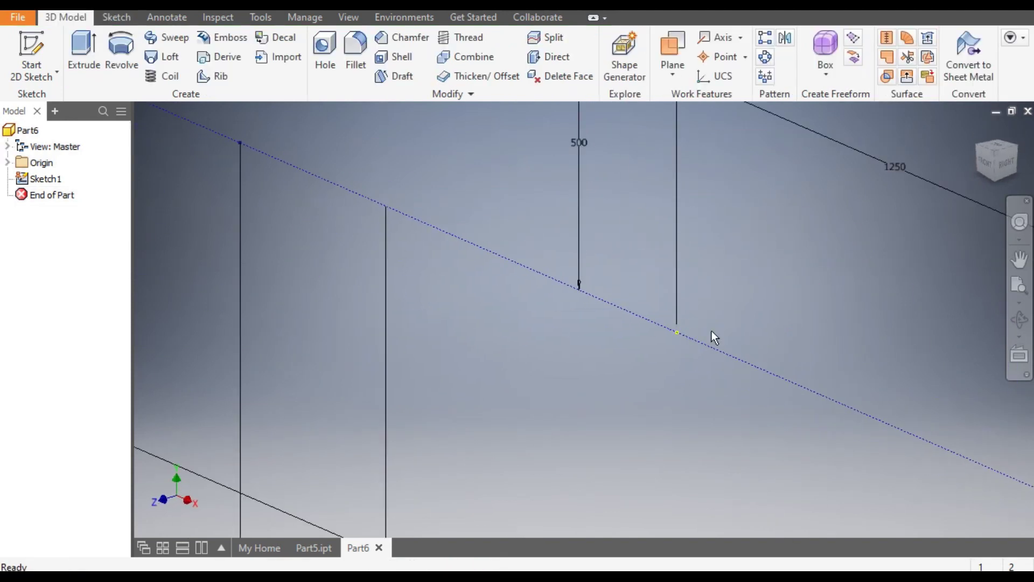
scroll(715, 334, "up", 3)
middle_click_drag(716, 335, 591, 336)
left_click(124, 60)
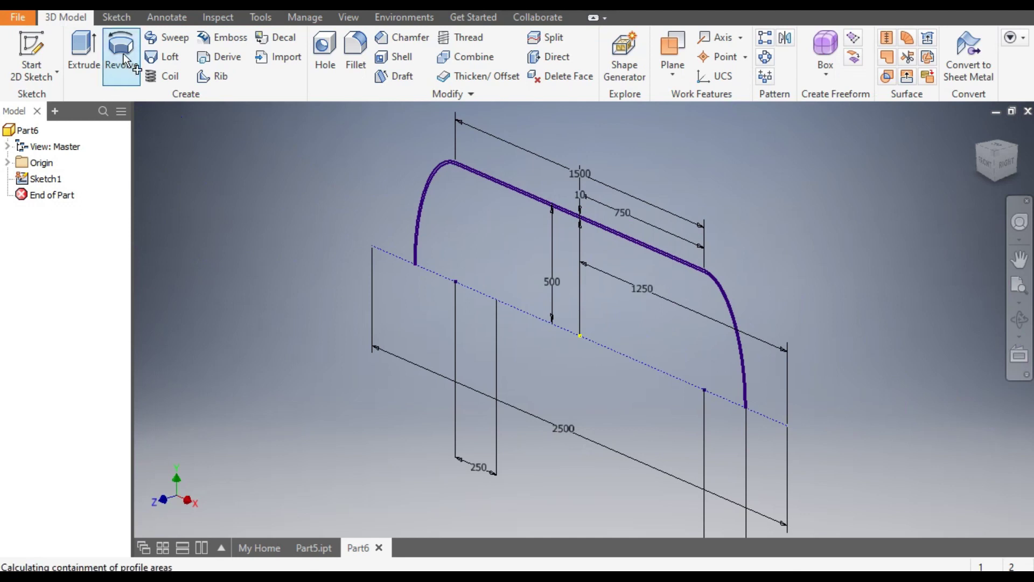
scroll(474, 216, "up", 5)
scroll(567, 217, "down", 5)
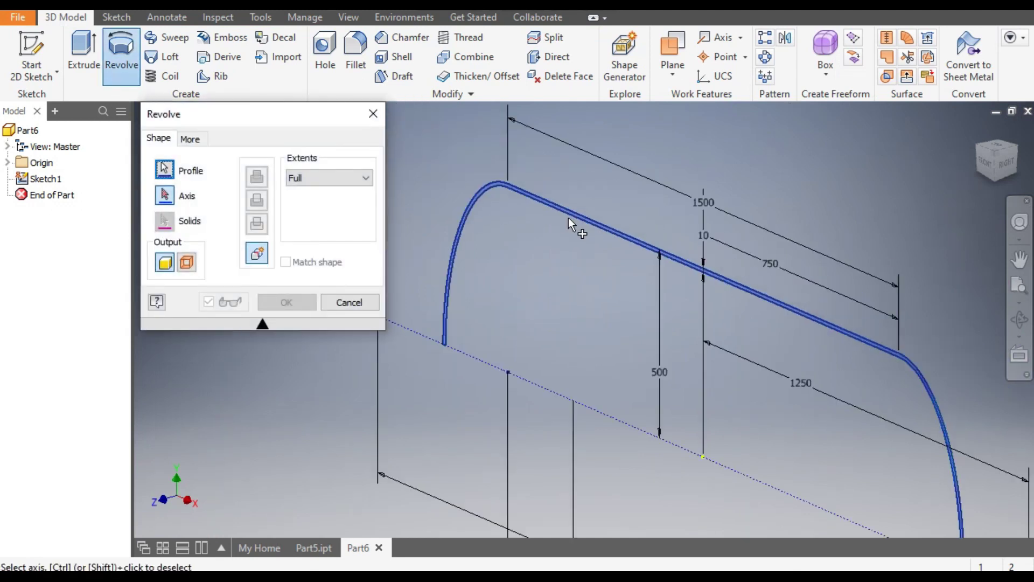
middle_click_drag(579, 286, 541, 228)
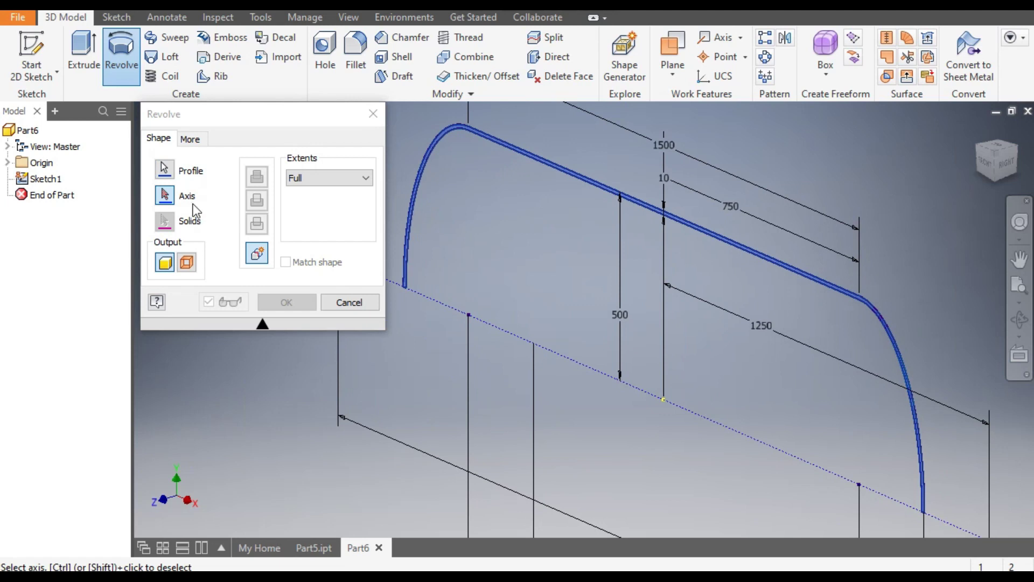
left_click(571, 358)
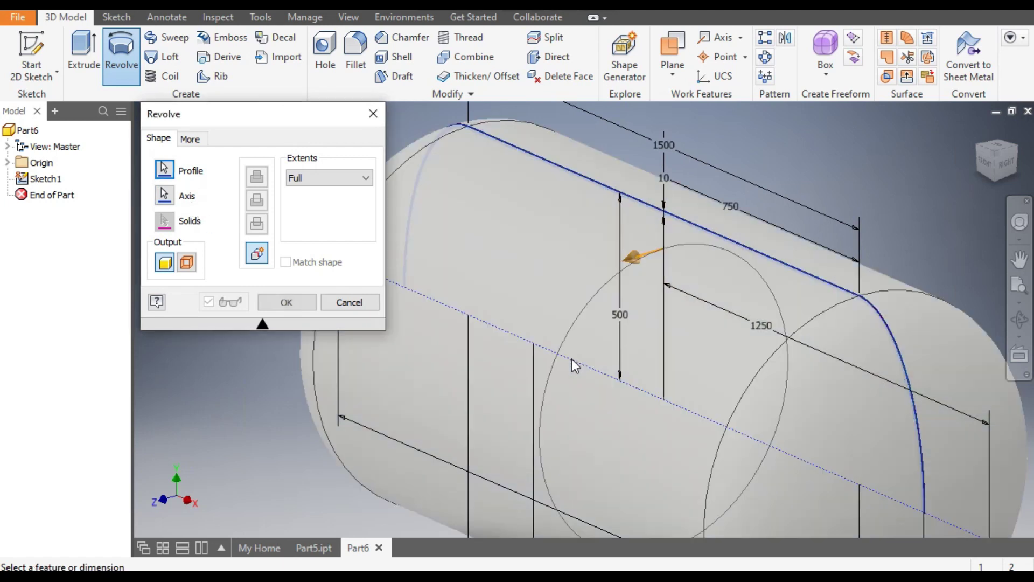
scroll(557, 254, "down", 3)
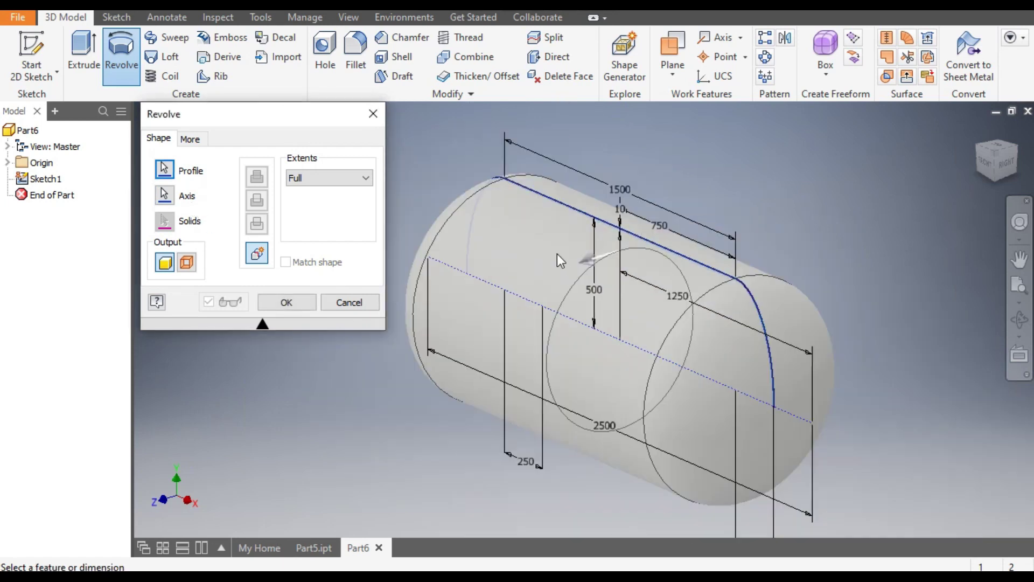
left_click(982, 163)
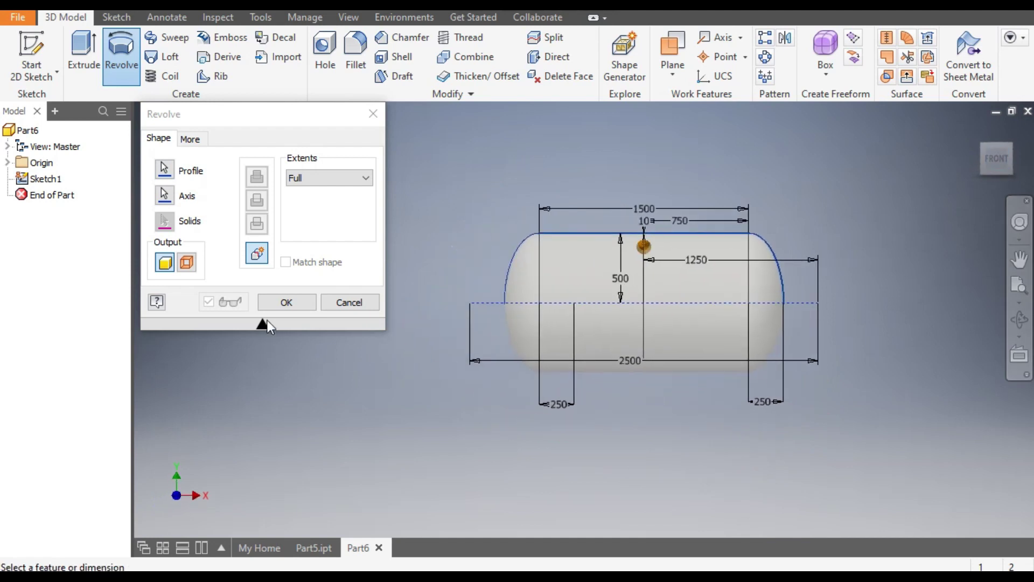
left_click(281, 302)
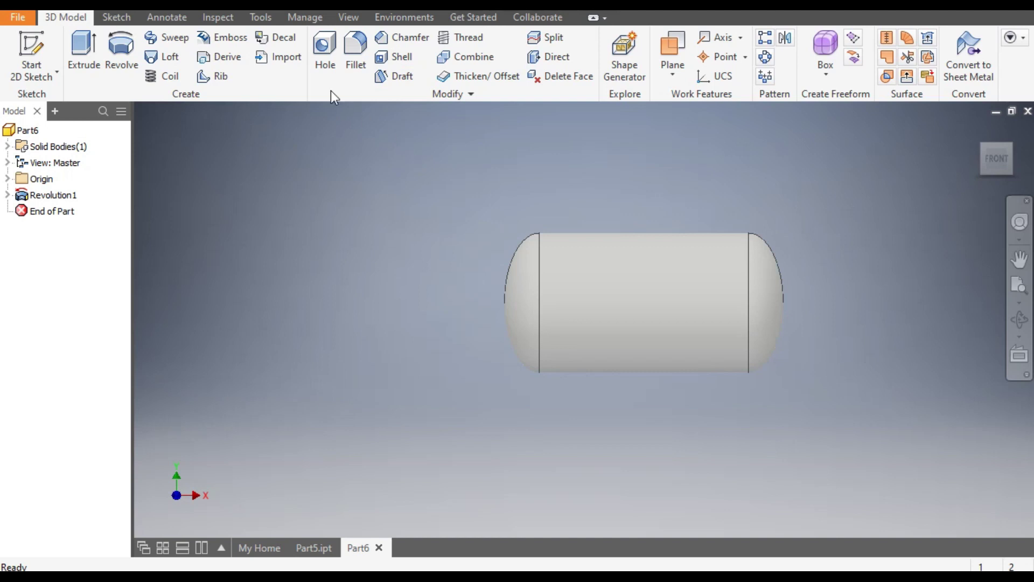
Cut the tank display with a Half Section View on the XY Plane at zero offset
left_click(348, 19)
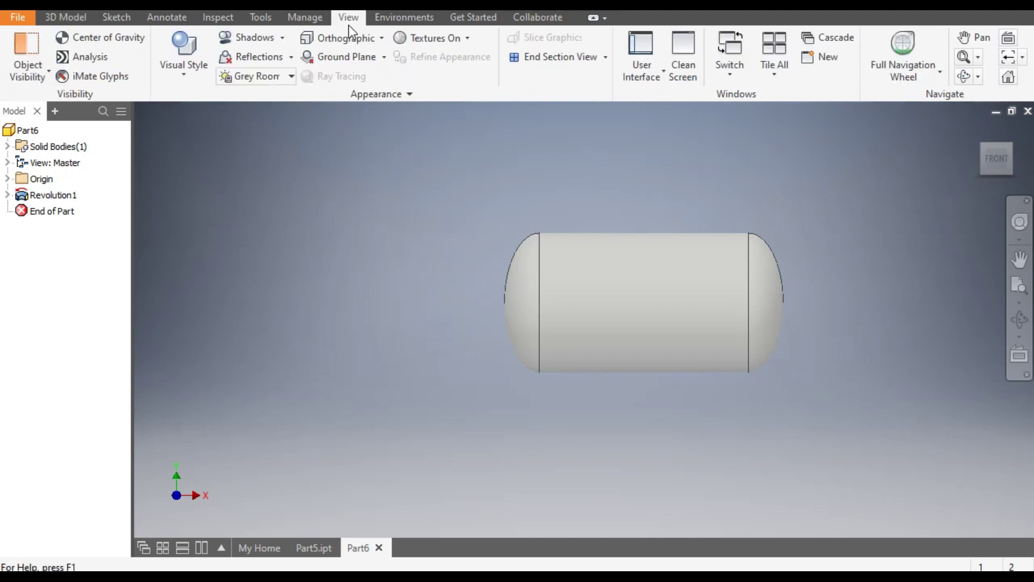
left_click(606, 57)
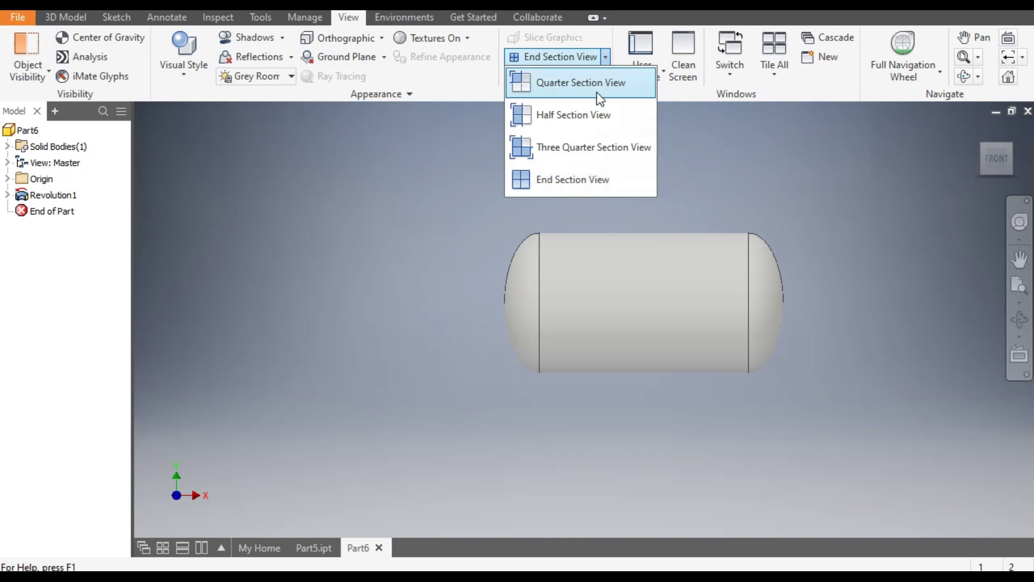
left_click(589, 121)
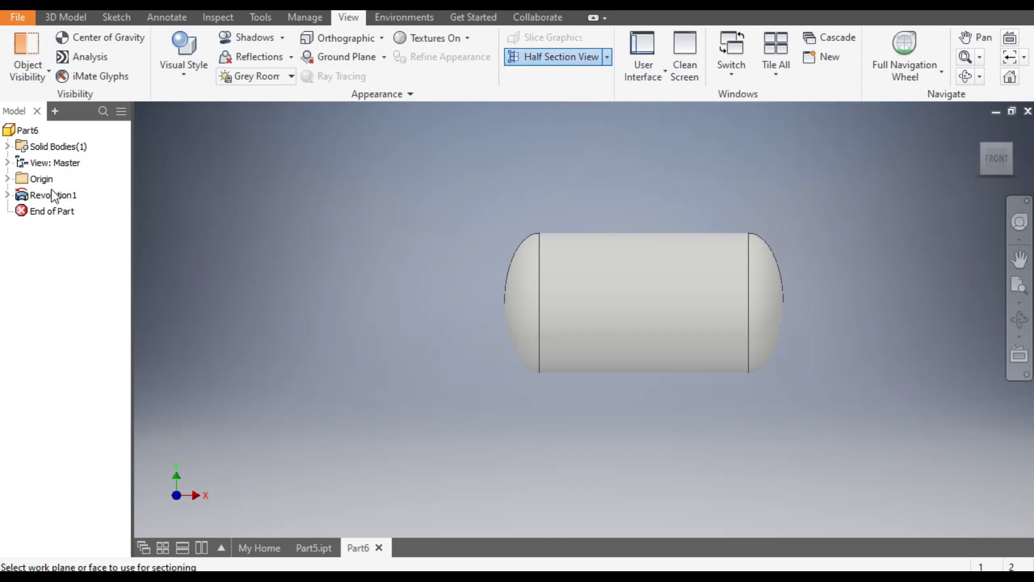
left_click(8, 178)
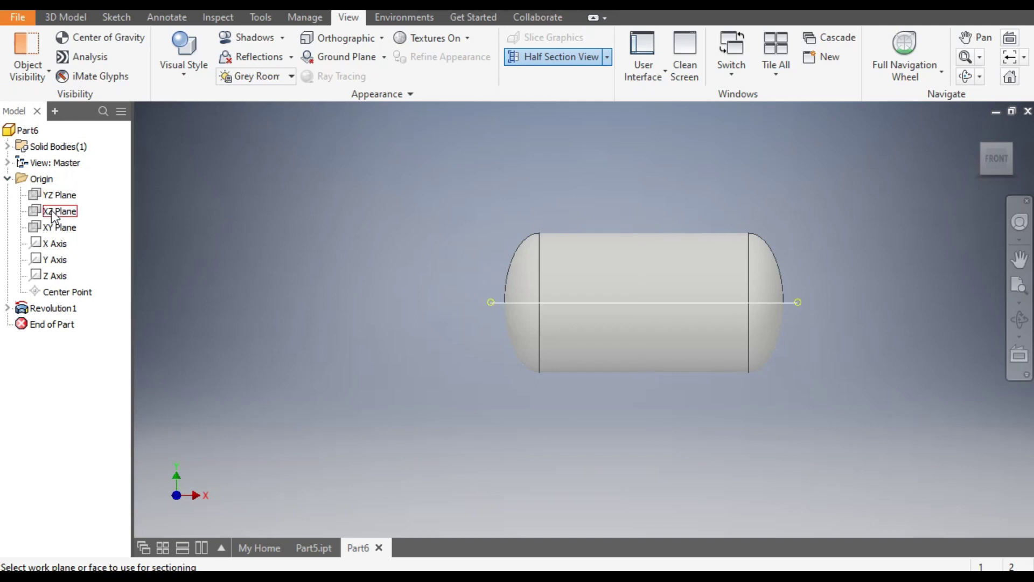
left_click(52, 228)
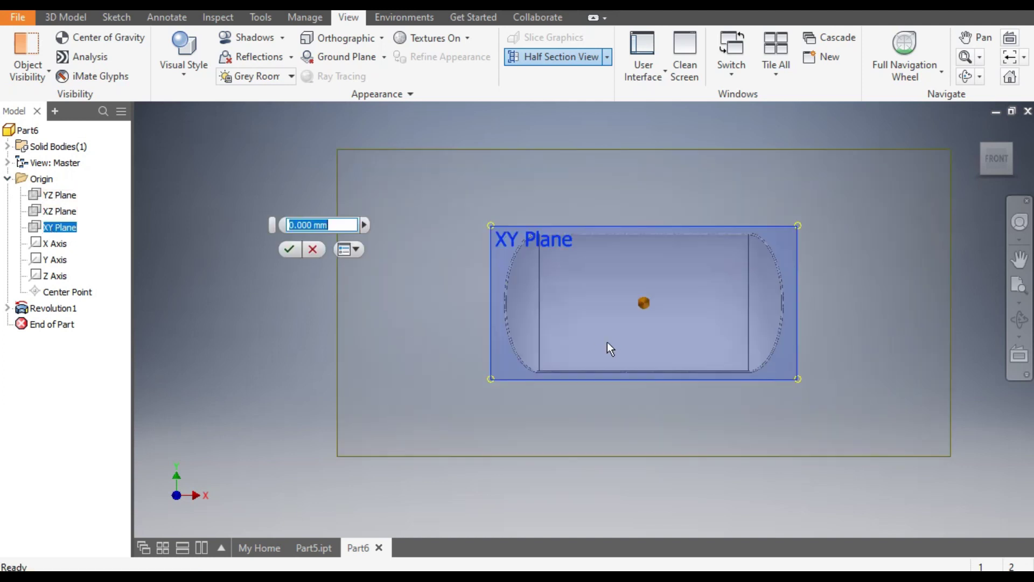
left_click(290, 252)
Examine the sectioned wall and domed ends of the tank from the front and in isometric view
scroll(577, 321, "down", 8)
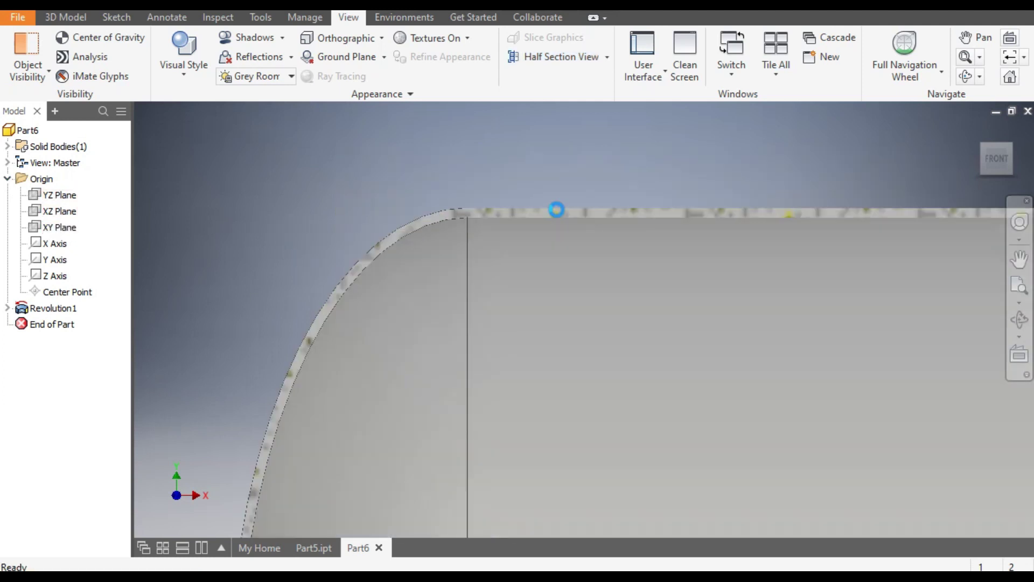
scroll(490, 178, "up", 3)
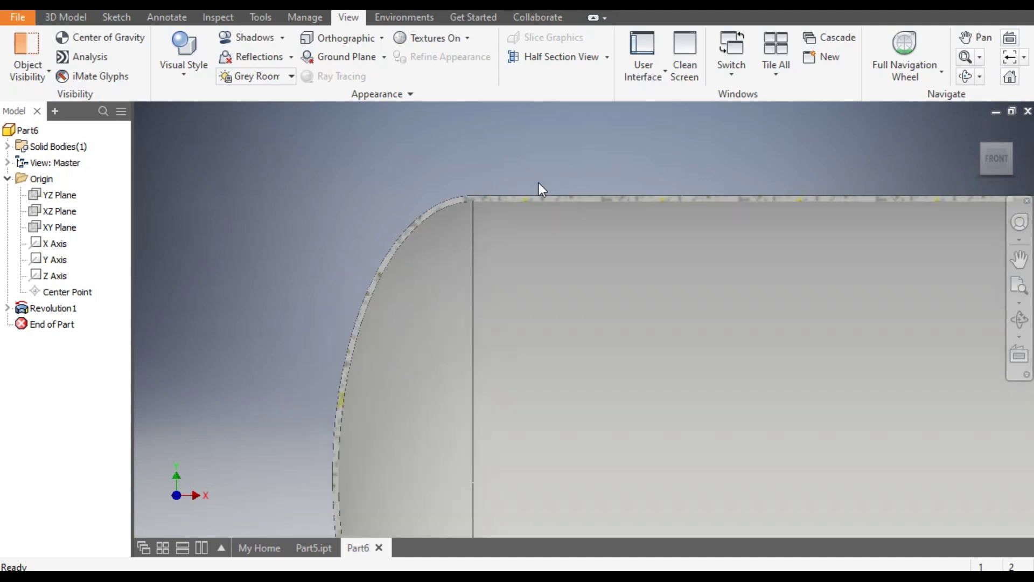
key("Home")
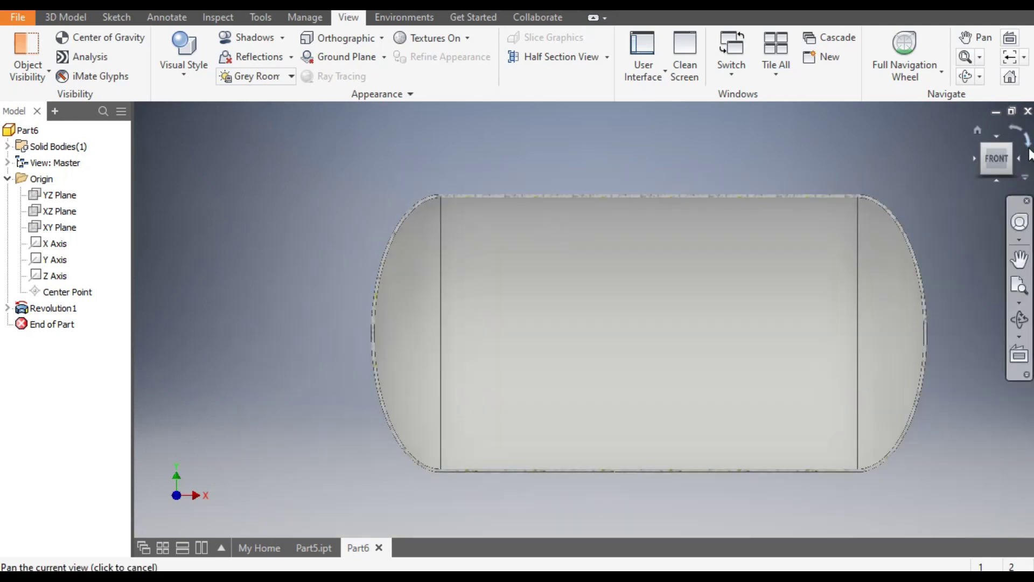
left_click(1017, 153)
scroll(568, 259, "down", 5)
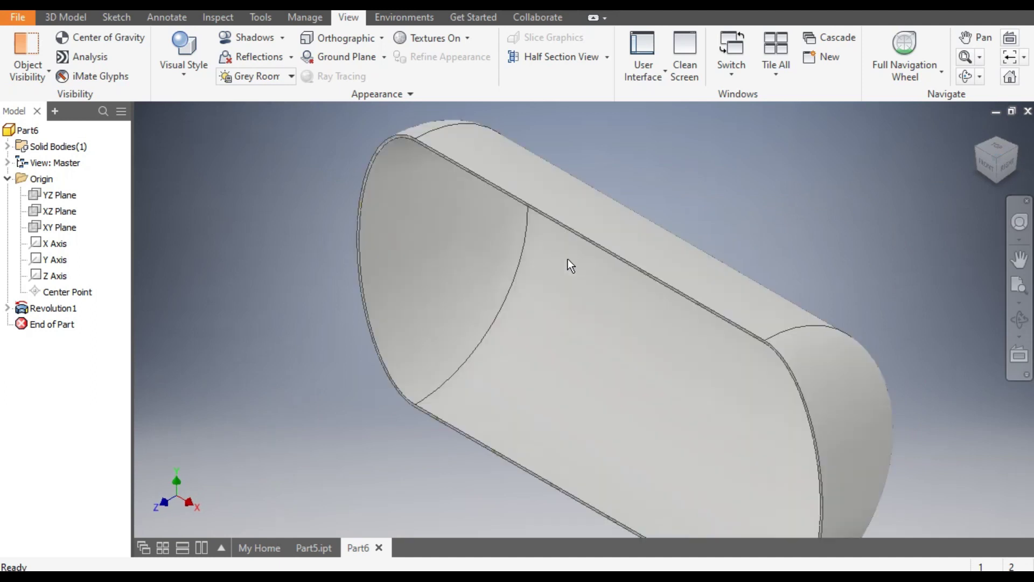
scroll(631, 242, "down", 5)
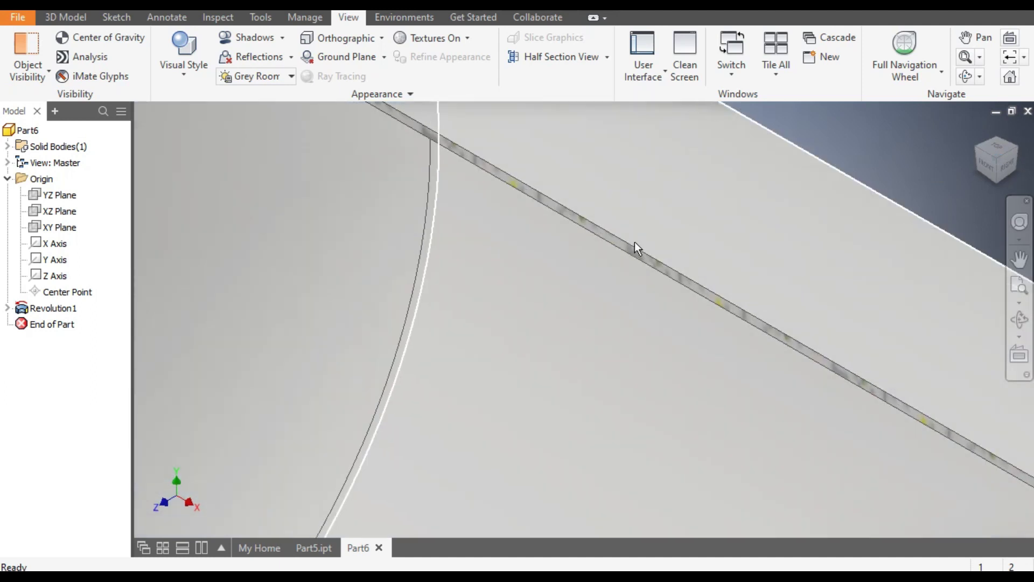
scroll(605, 260, "up", 4)
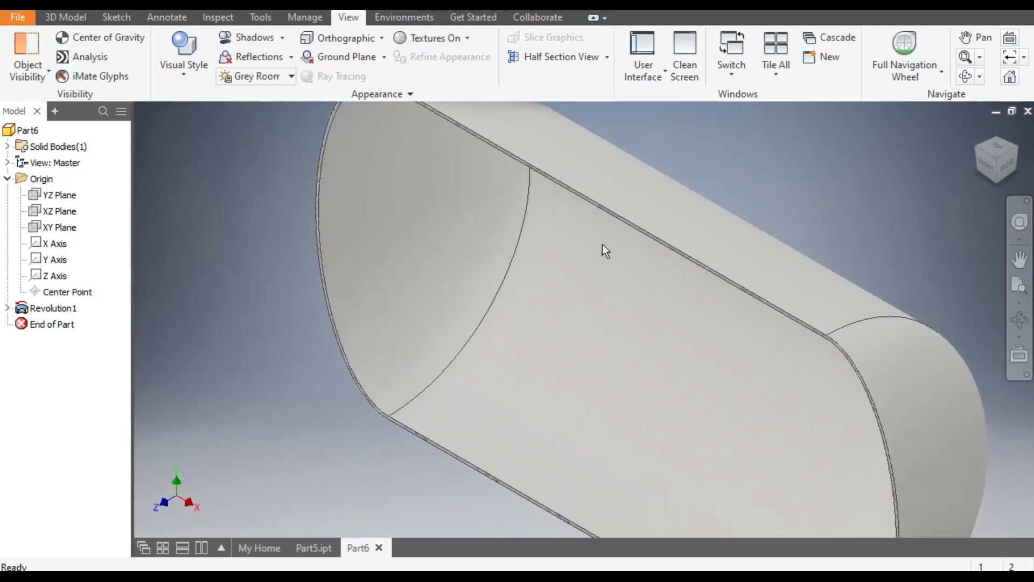
scroll(605, 249, "up", 3)
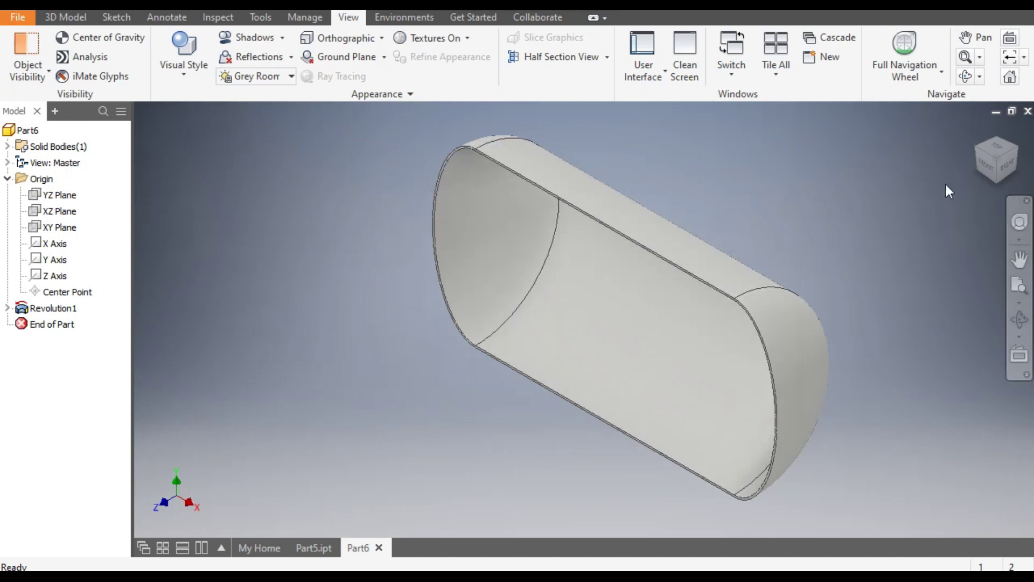
Return to the front view and end the section view of the tank
left_click(987, 167)
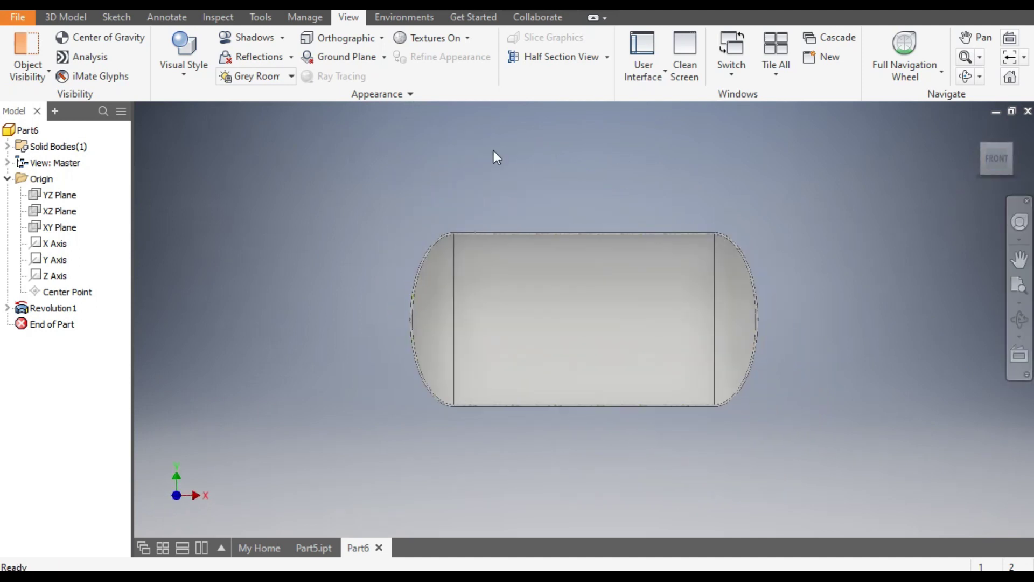
left_click(608, 58)
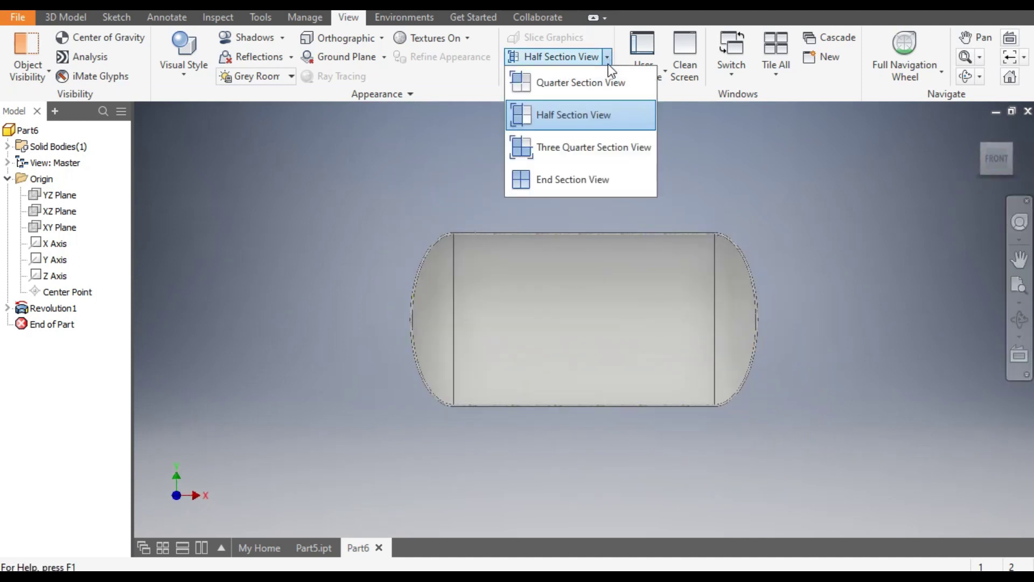
left_click(584, 182)
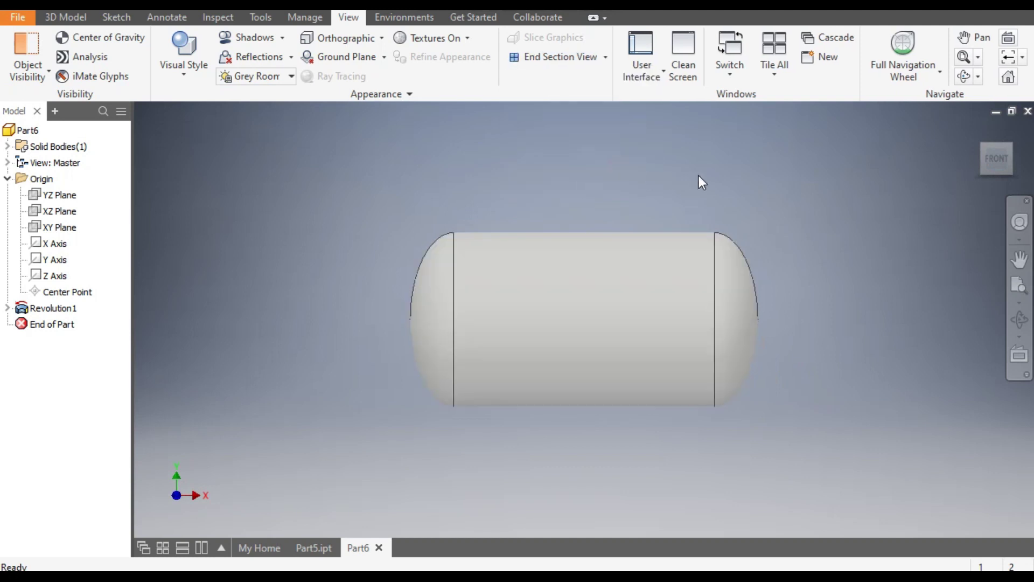
Look at the finished reference tank in Part5.ipt and return to Part6
left_click(311, 546)
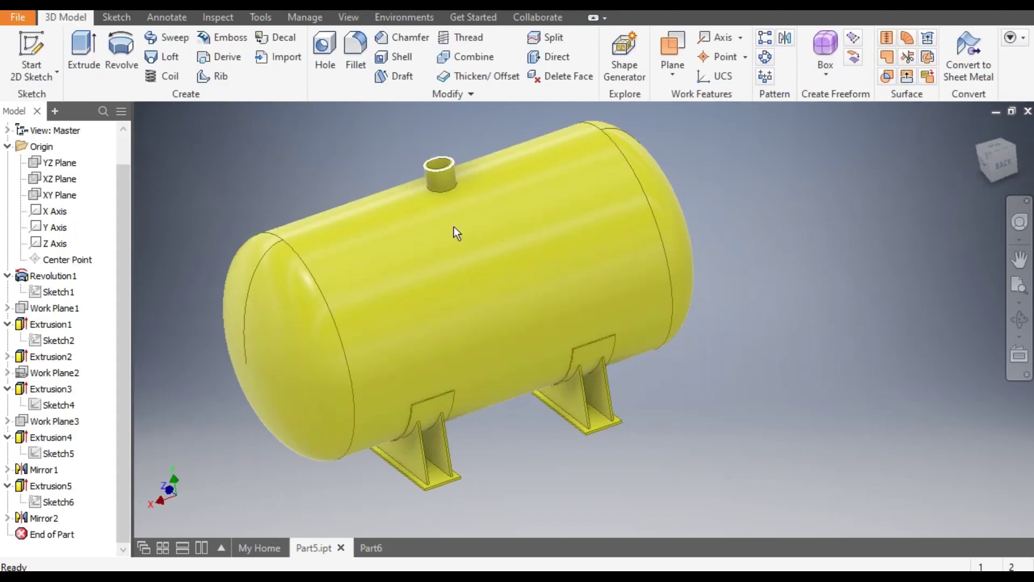
left_click(372, 547)
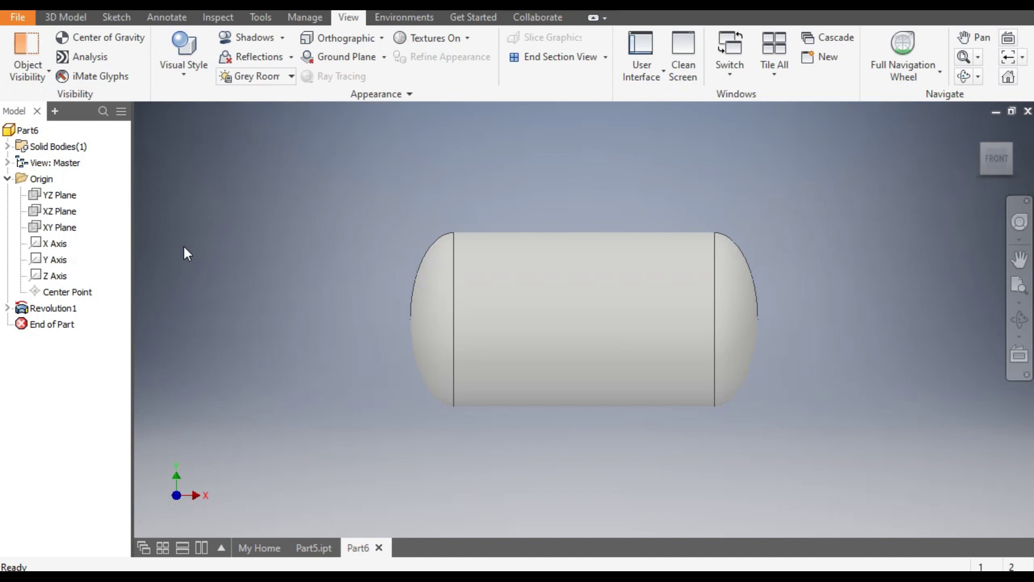
Create a work plane offset 600 mm above the XZ Plane, over the tank's upper side
left_click(75, 19)
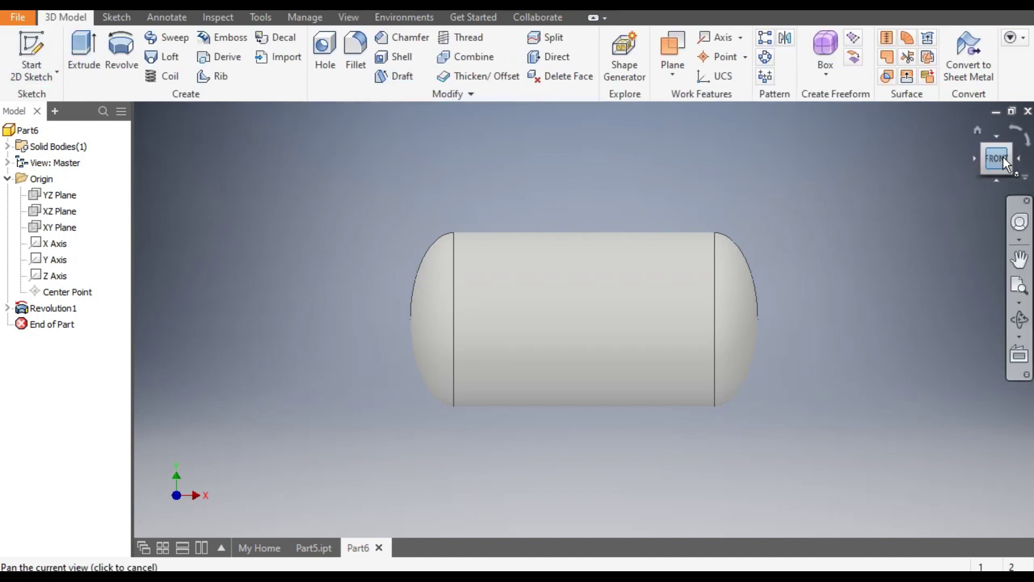
left_click(978, 128)
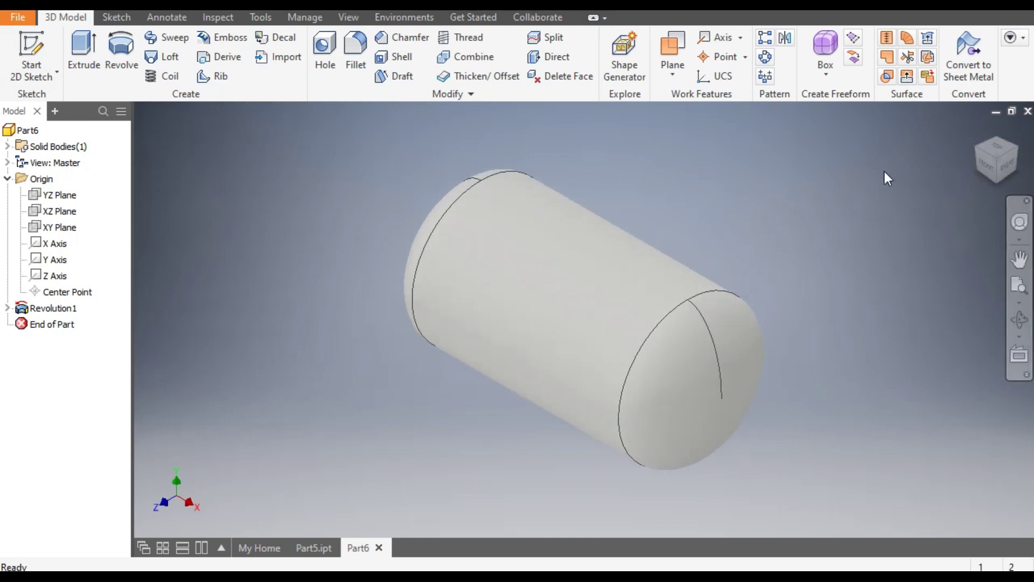
left_click(668, 70)
left_click(694, 138)
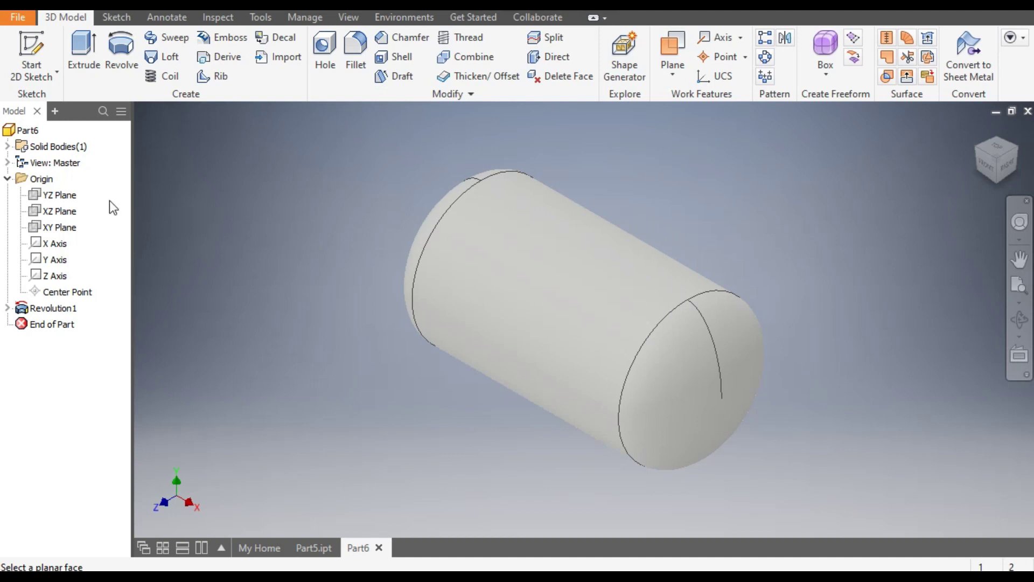
left_click(64, 212)
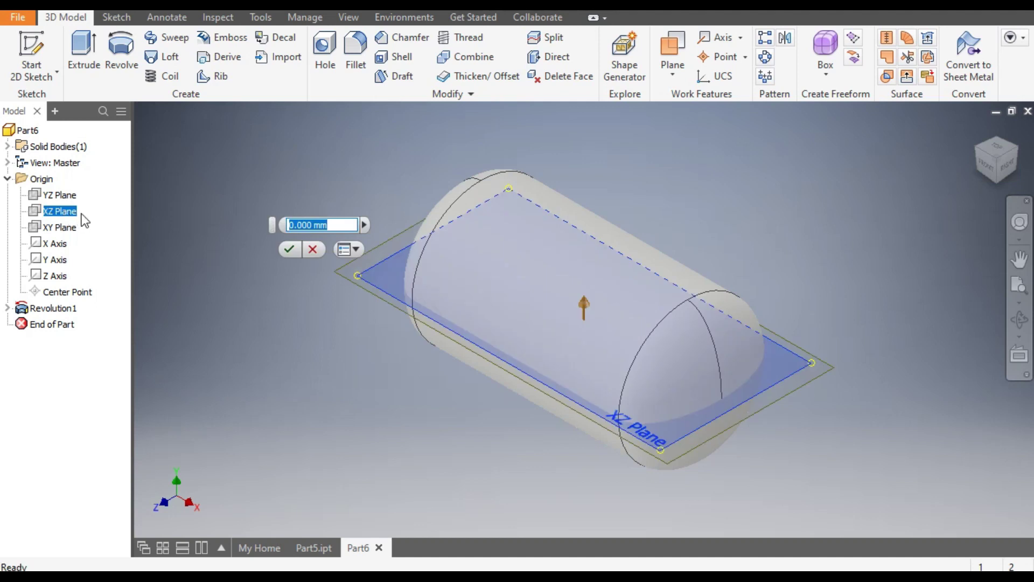
type("600")
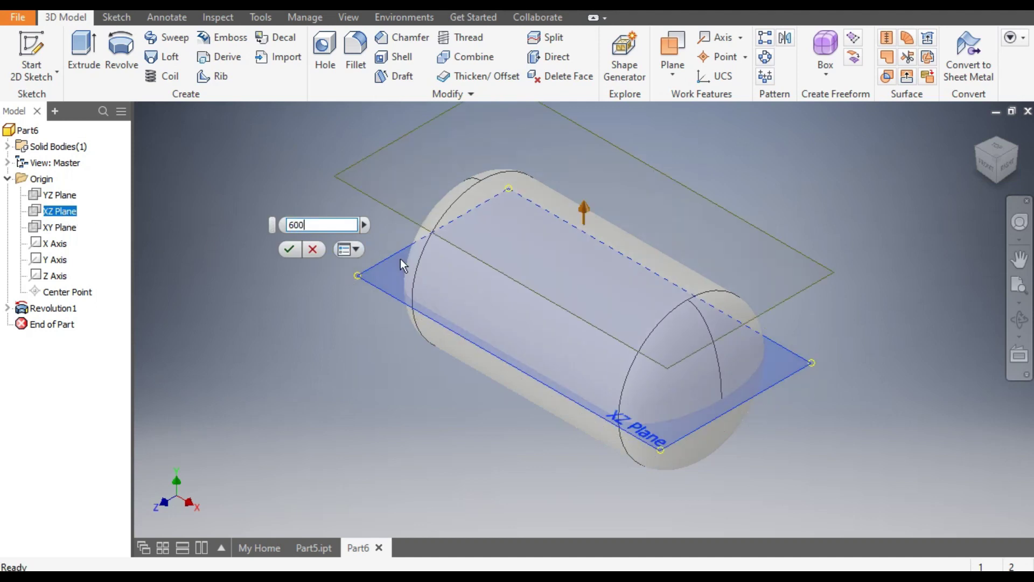
left_click(985, 171)
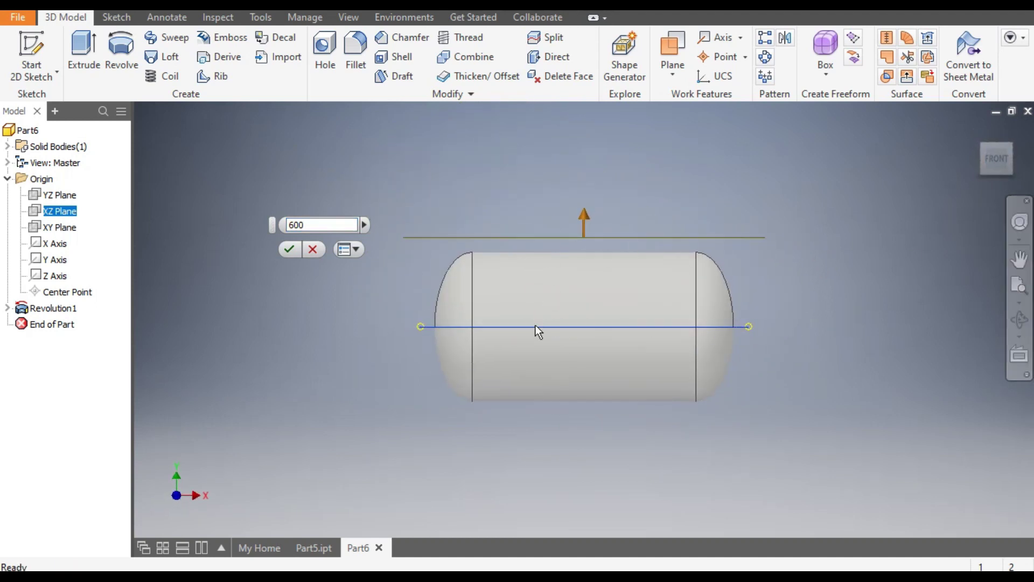
left_click(289, 250)
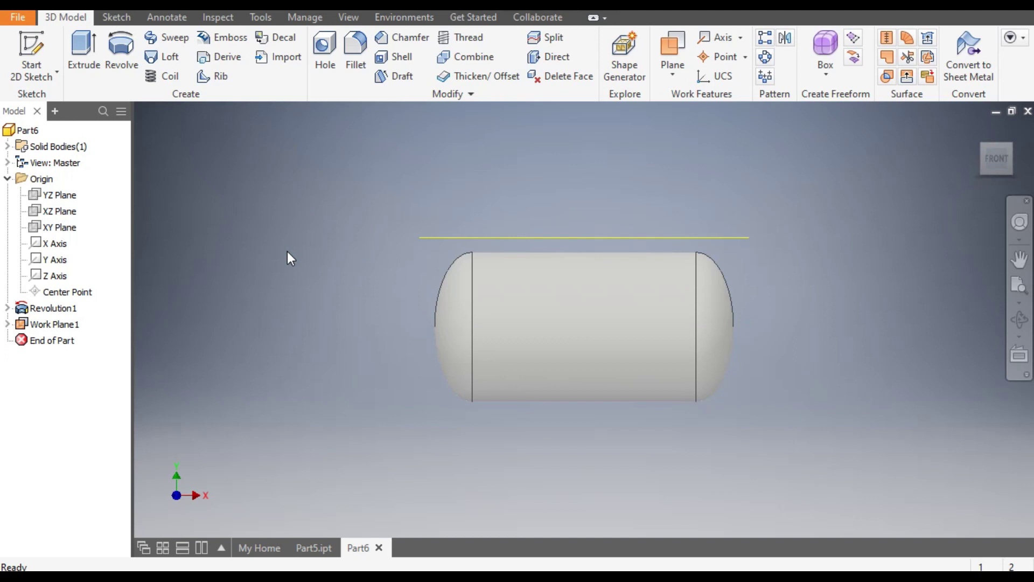
Sketch a 120 mm diameter circle centred on the origin on the offset work plane above the tank
left_click(1011, 149)
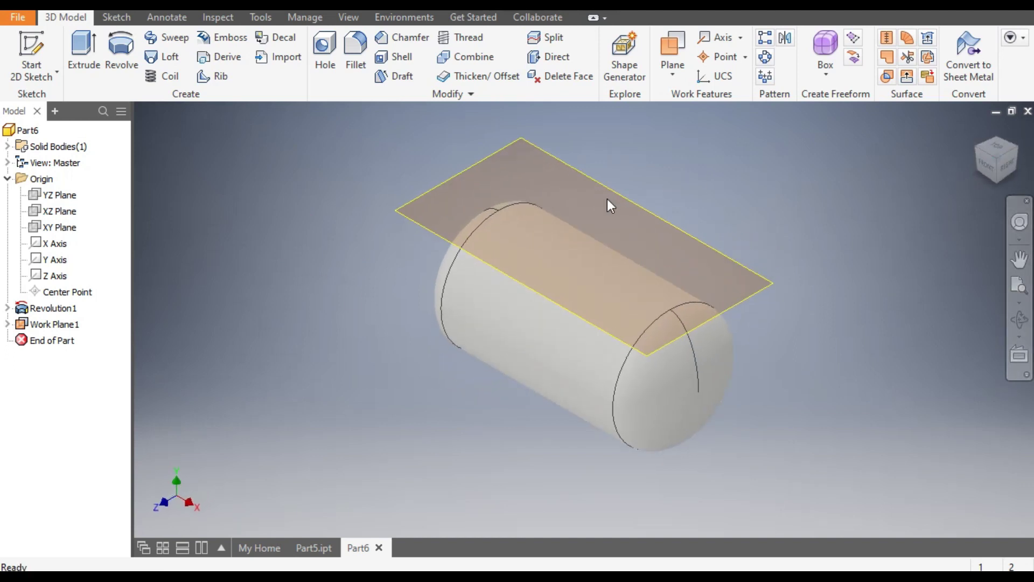
left_click(624, 201)
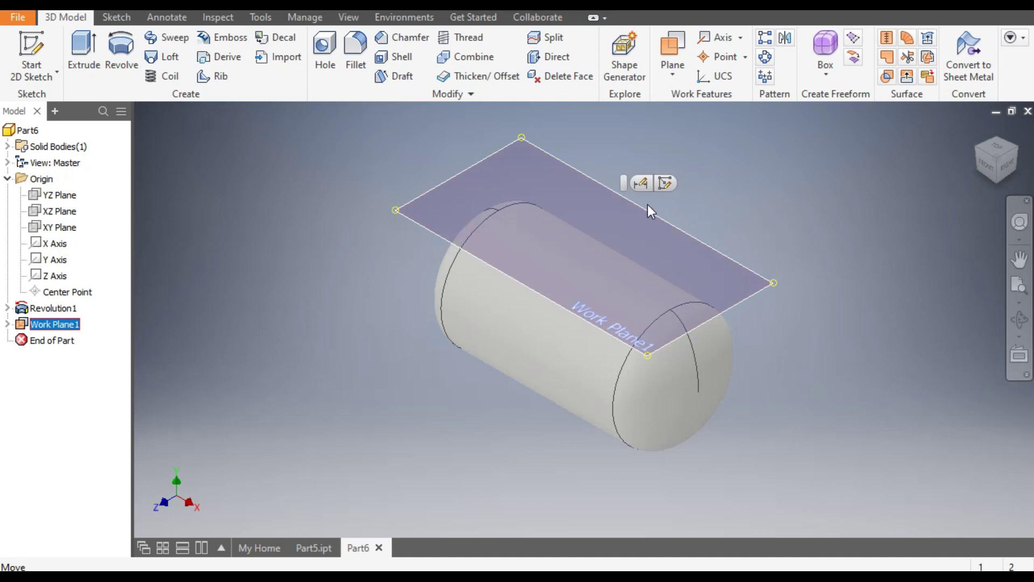
left_click(665, 183)
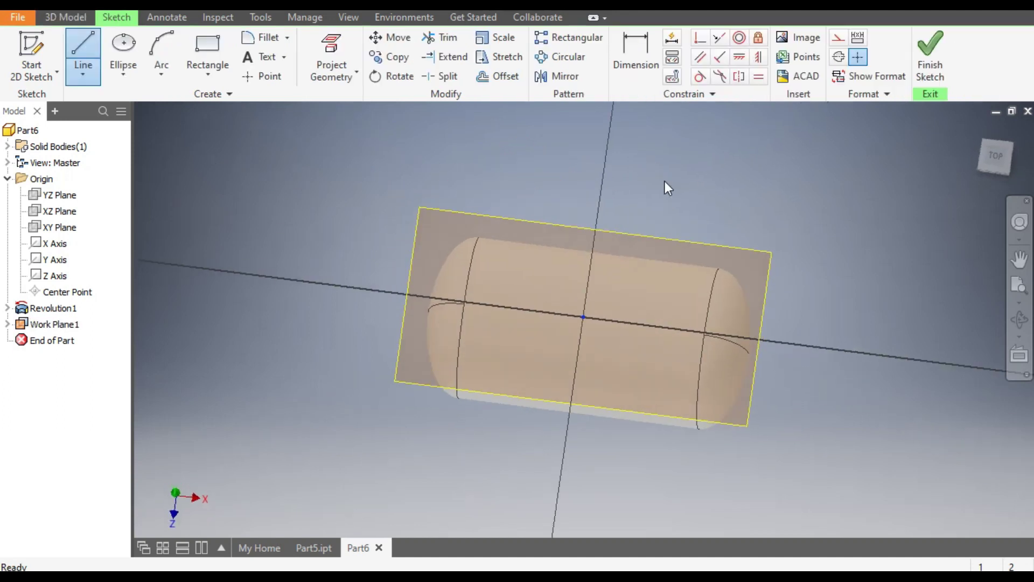
left_click(119, 75)
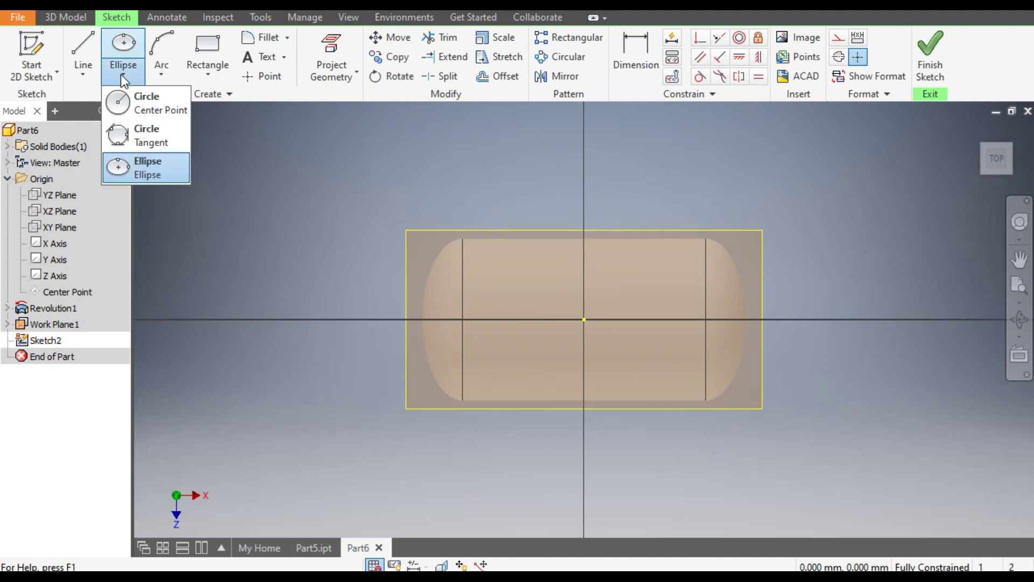
left_click(148, 102)
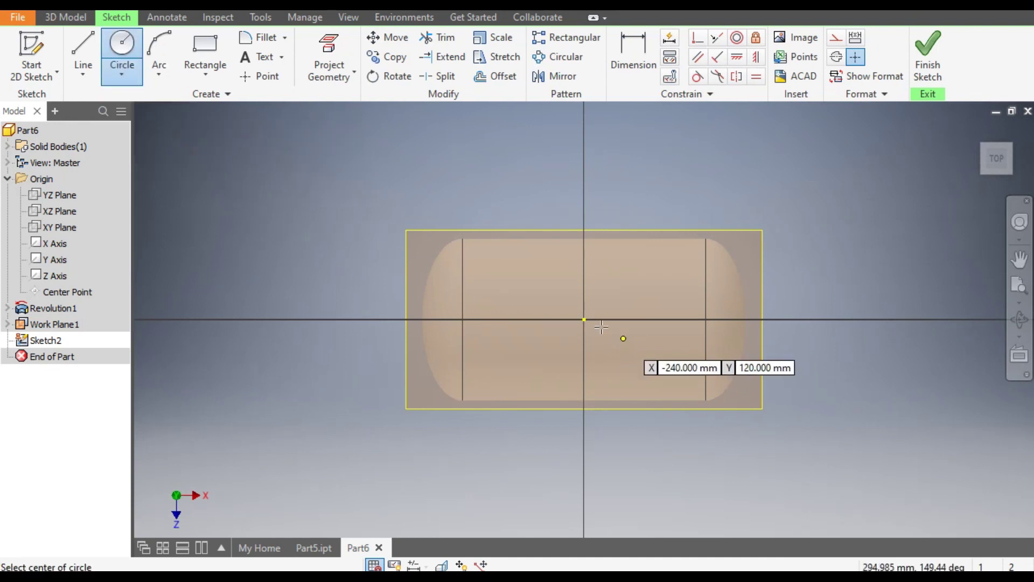
left_click(584, 320)
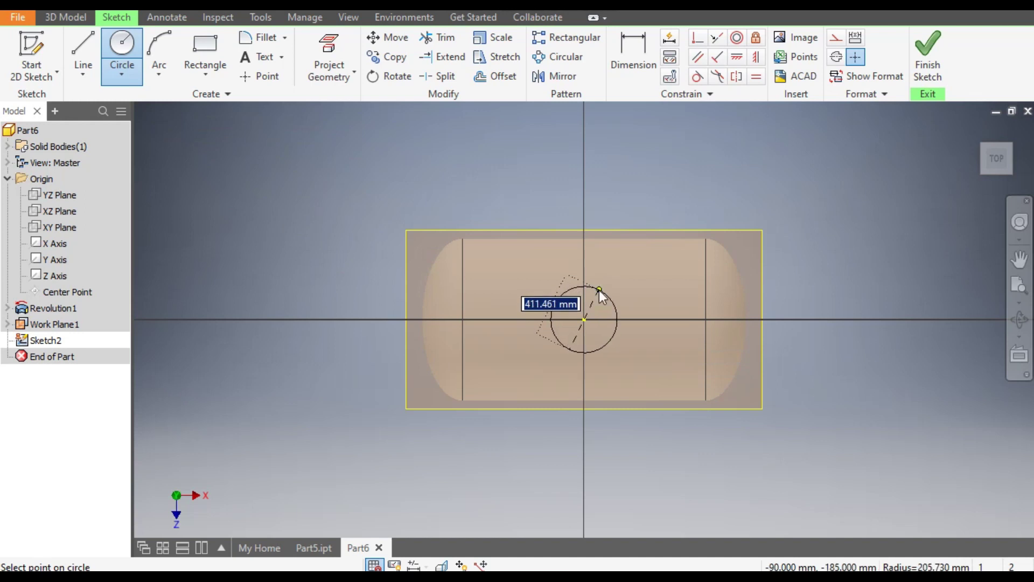
type("120")
key("Return")
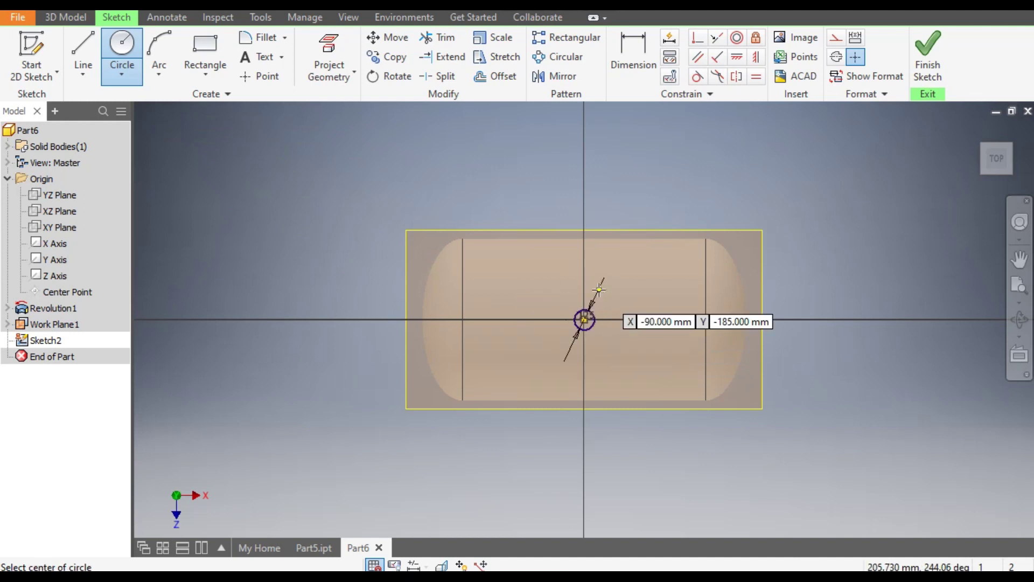
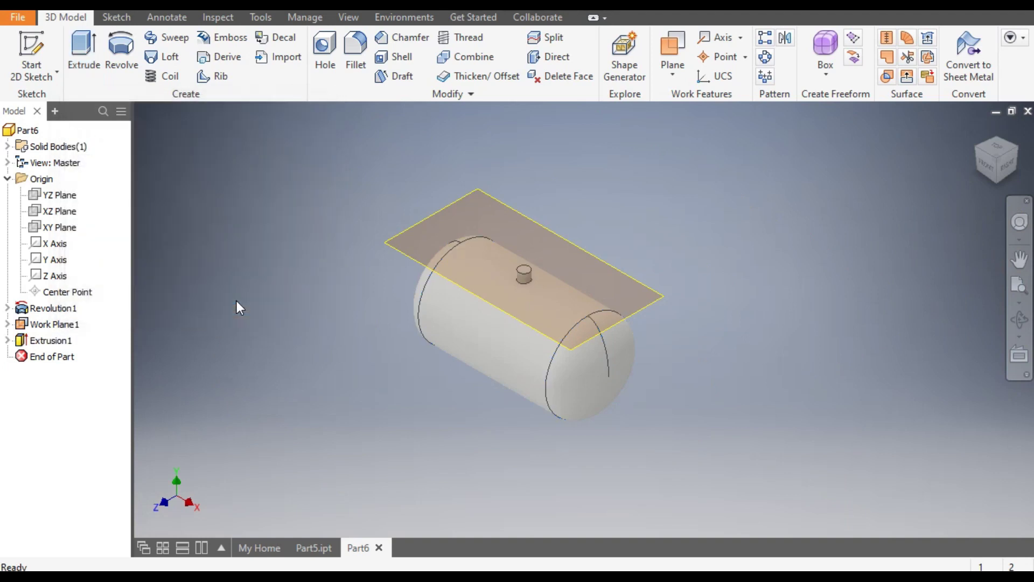
Sketch a concentric 100 mm diameter circle on the nozzle's upper face and finish the sketch
scroll(518, 274, "up", 5)
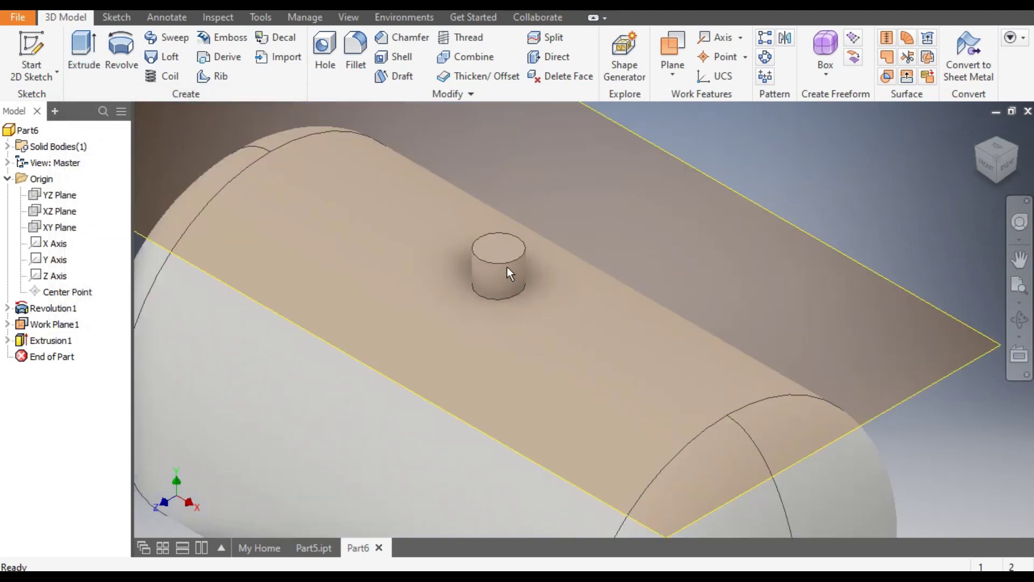
left_click(506, 245)
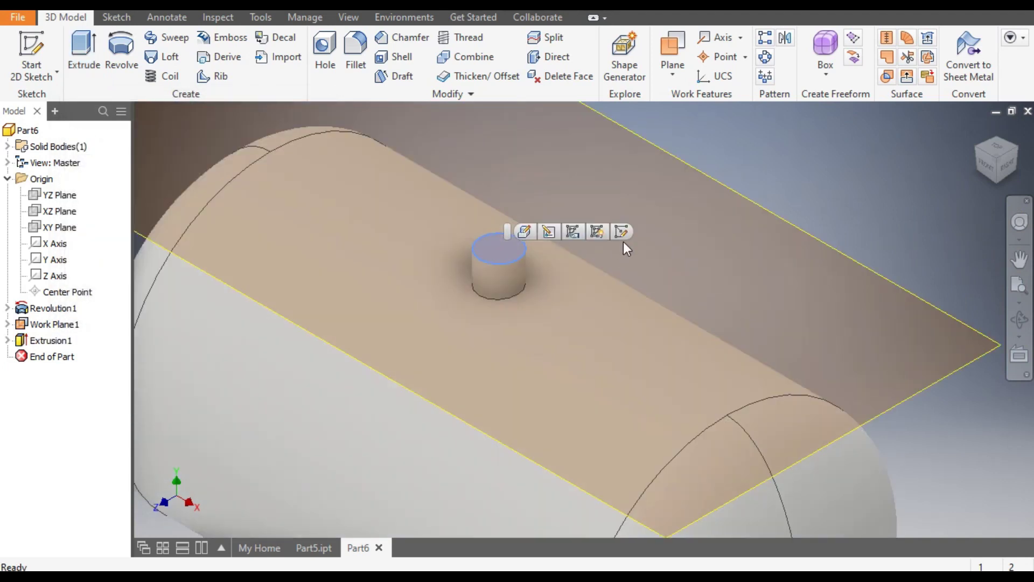
left_click(622, 235)
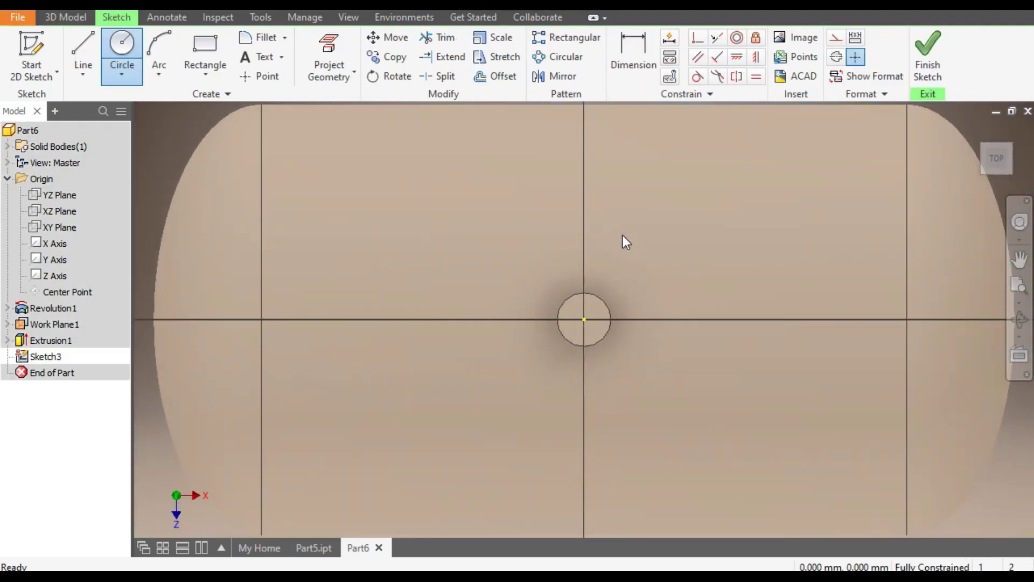
left_click(122, 46)
left_click(584, 320)
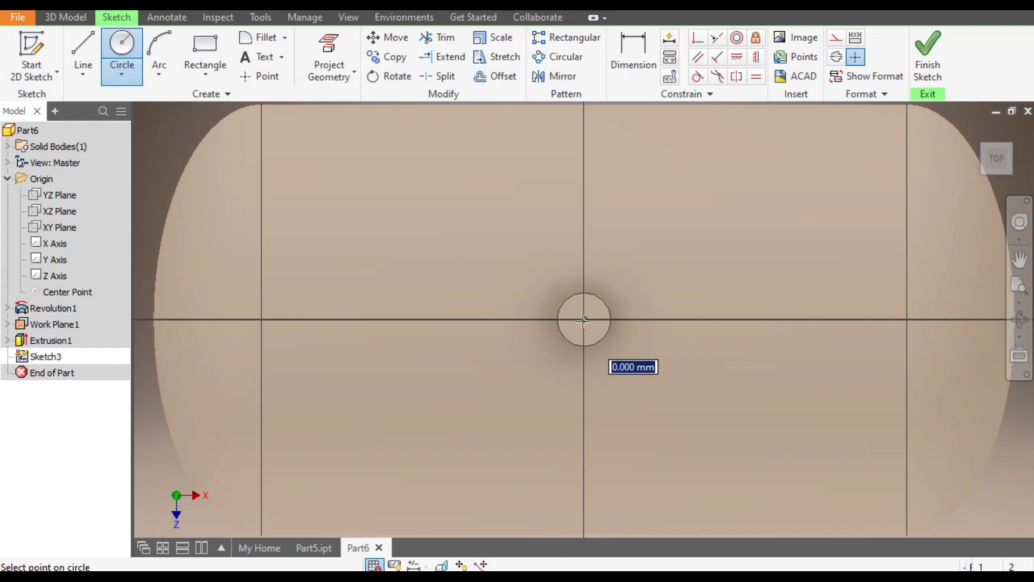
type("100")
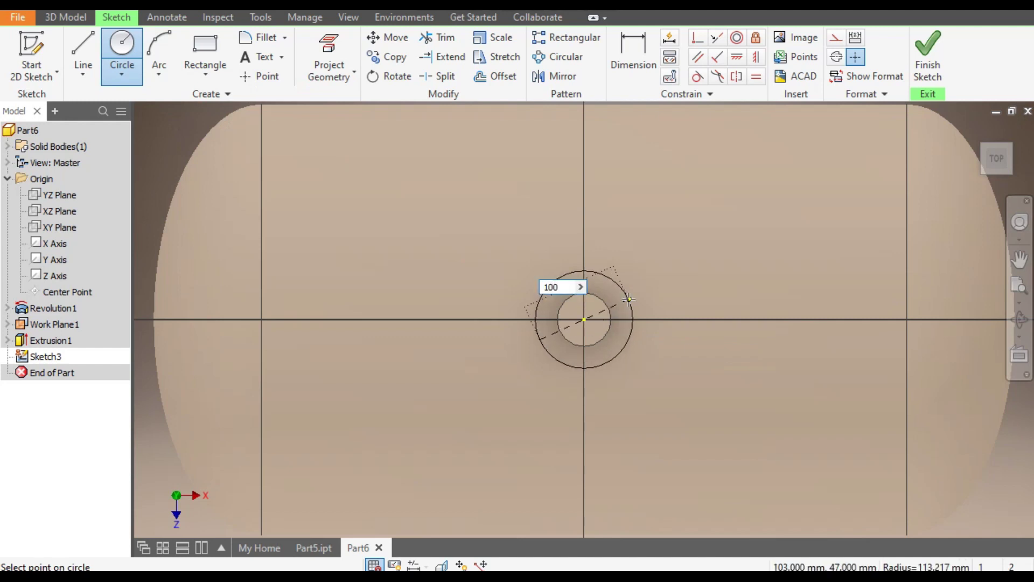
key("Return")
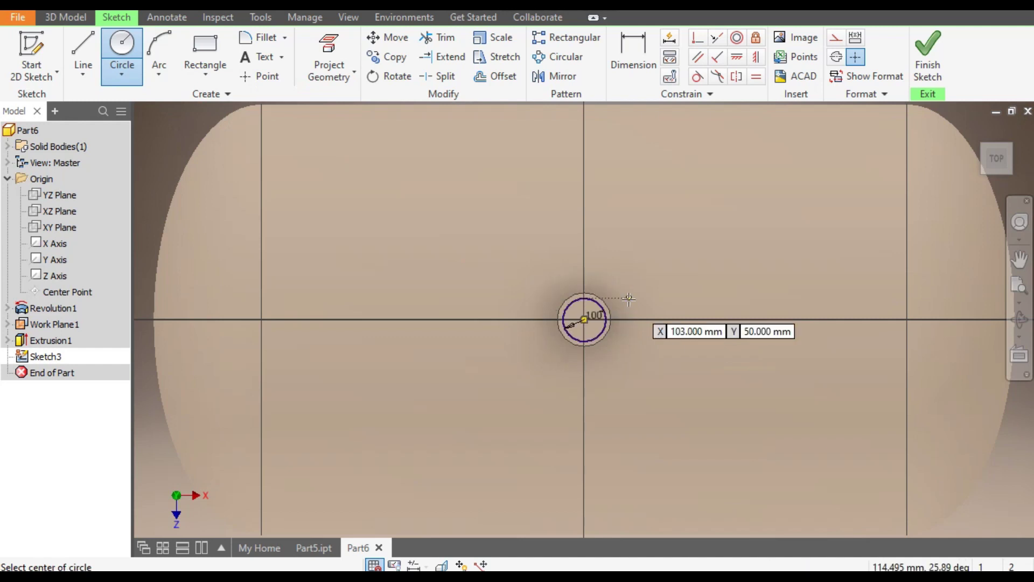
left_click(928, 57)
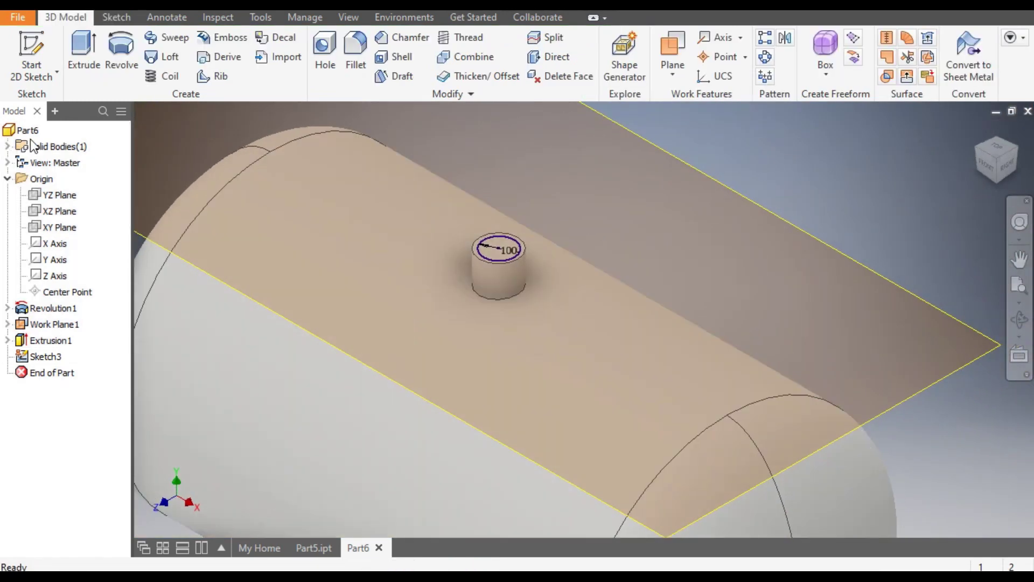
Extrude the 100 mm circle downward as a cut through the nozzle and the tank wall
left_click(84, 42)
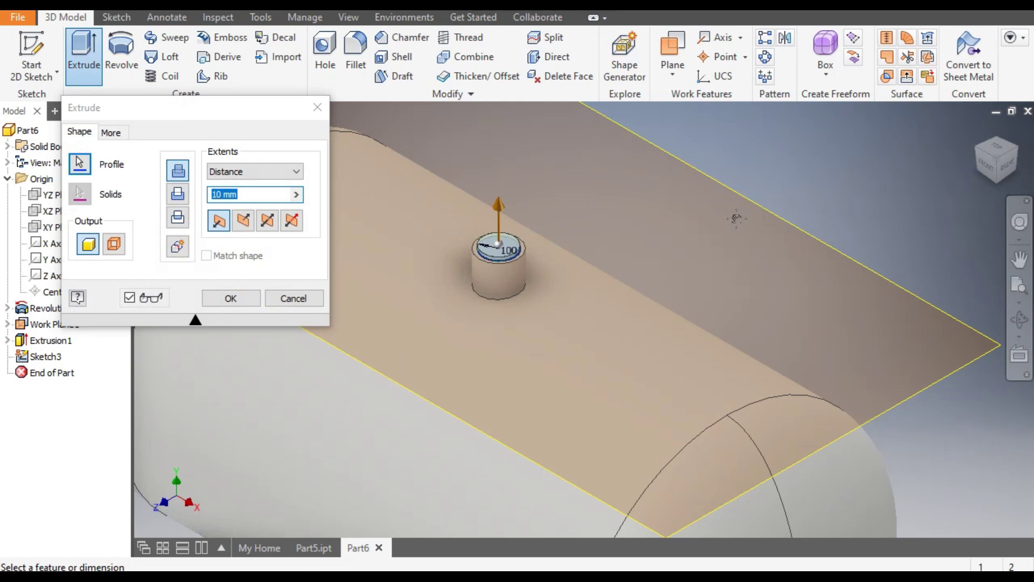
middle_click_drag(730, 218, 786, 189)
left_click(250, 201)
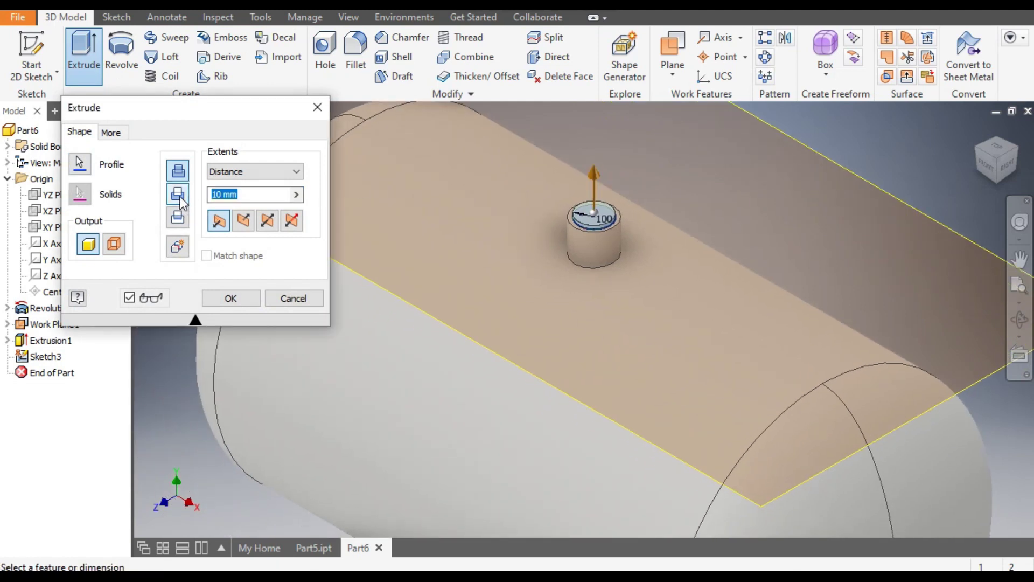
left_click(179, 197)
left_click_drag(594, 261, 564, 351)
left_click(232, 300)
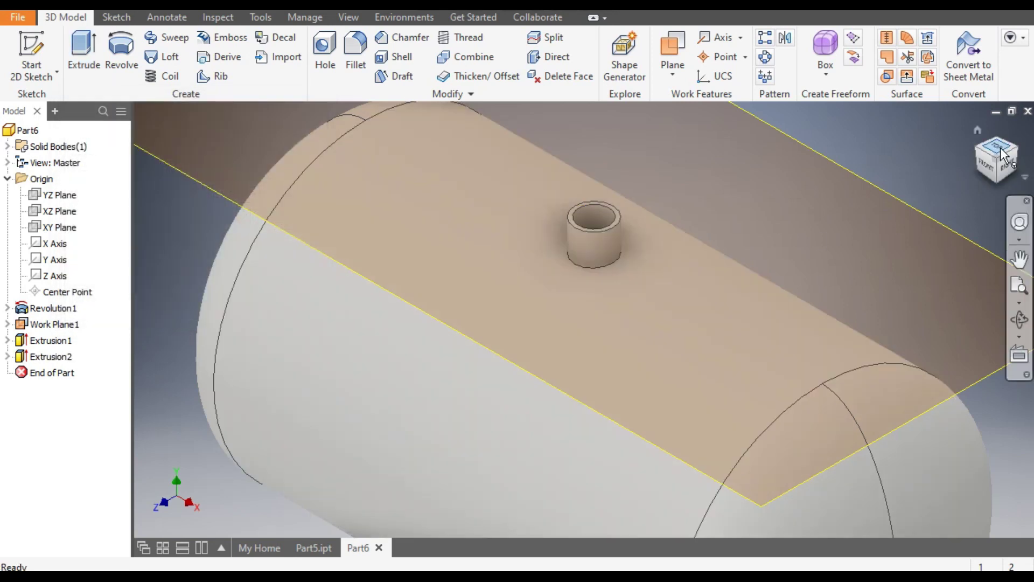
Hide the work plane above the tank
left_click(1002, 156)
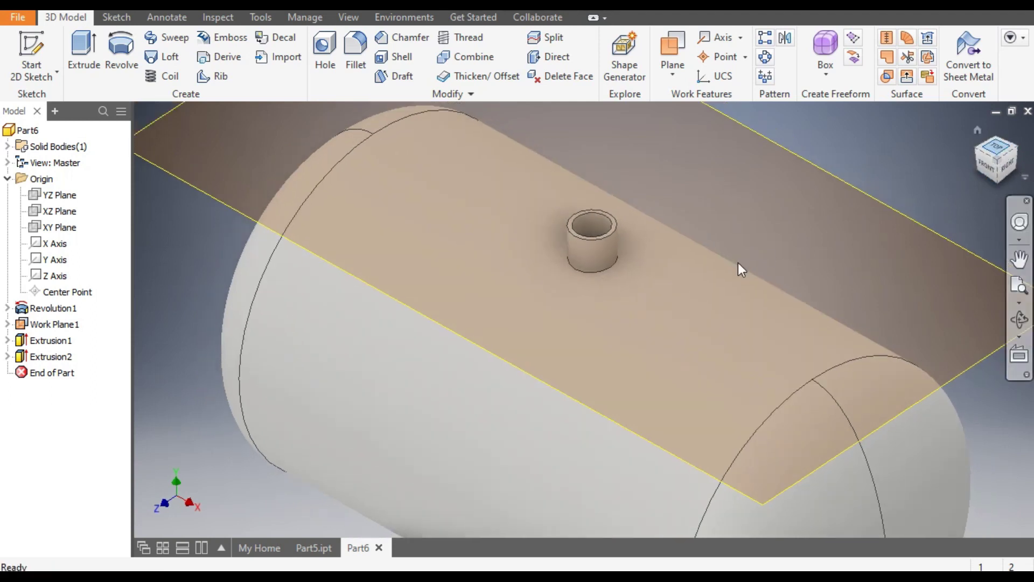
scroll(593, 329, "up", 5)
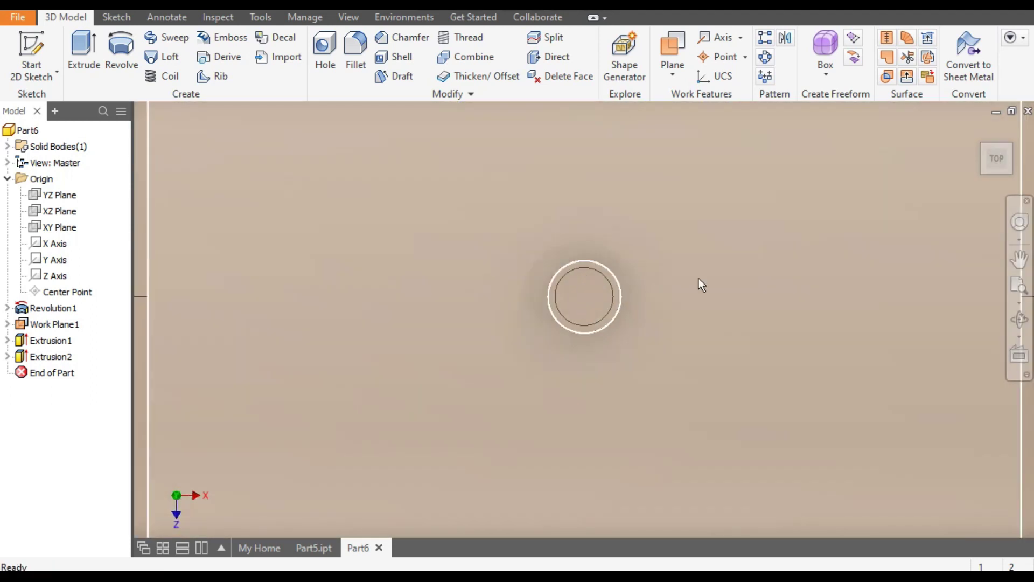
left_click(1019, 259)
left_click(978, 132)
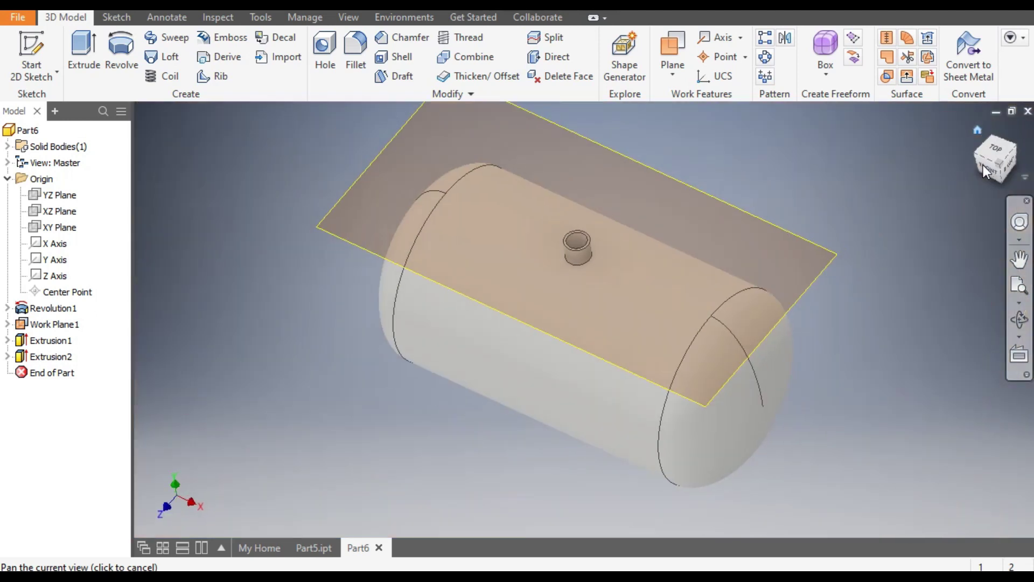
left_click(732, 241)
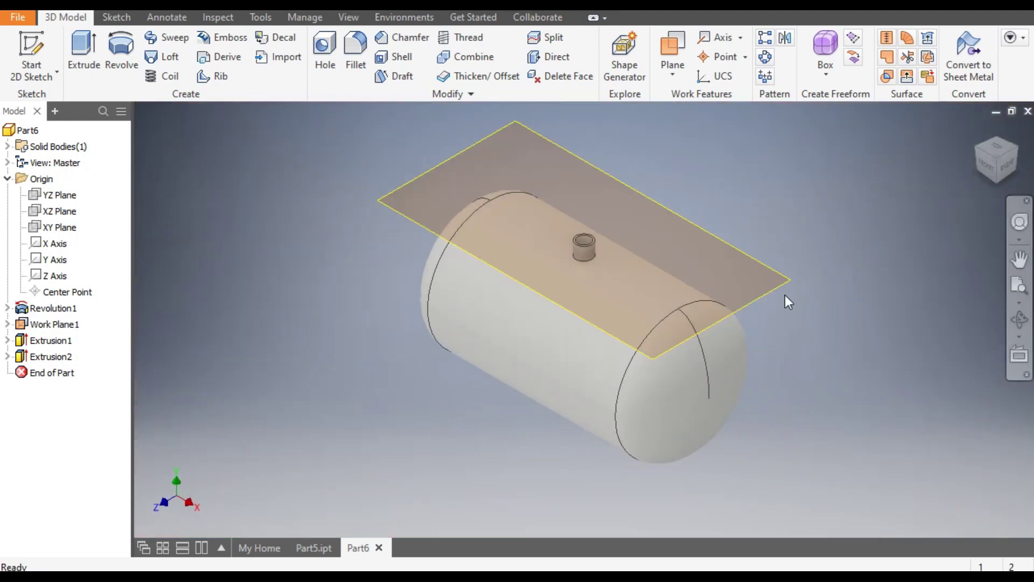
left_click(49, 324)
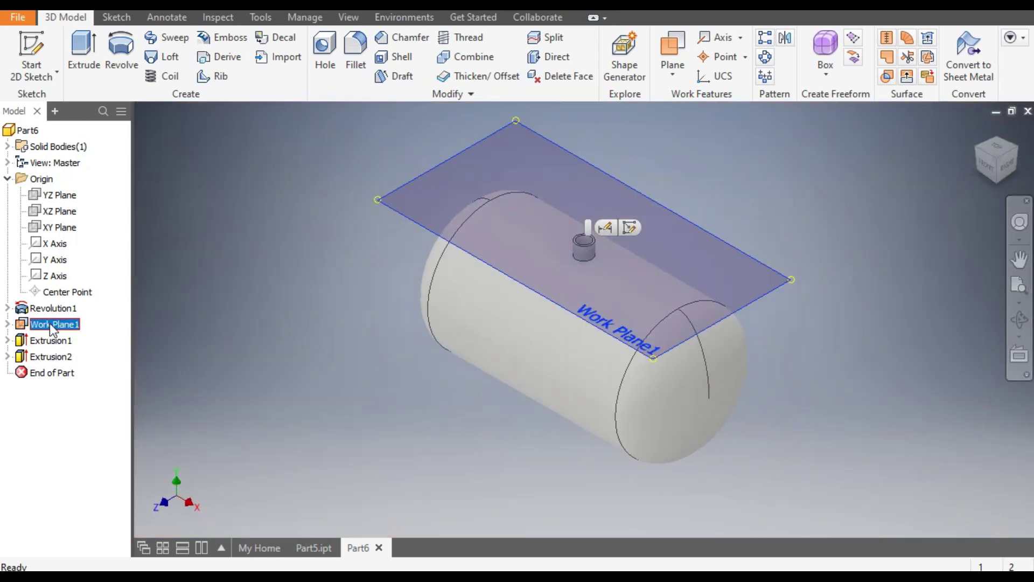
right_click(50, 323)
left_click(117, 322)
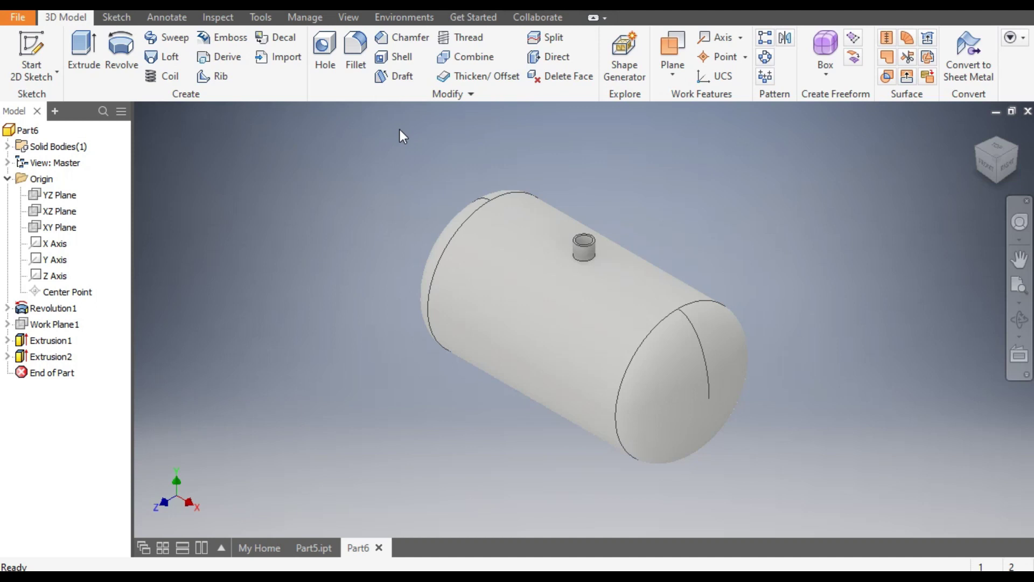
Examine the nozzle bore in a half section view on the XY Plane, leaving the section uncommitted
left_click(348, 17)
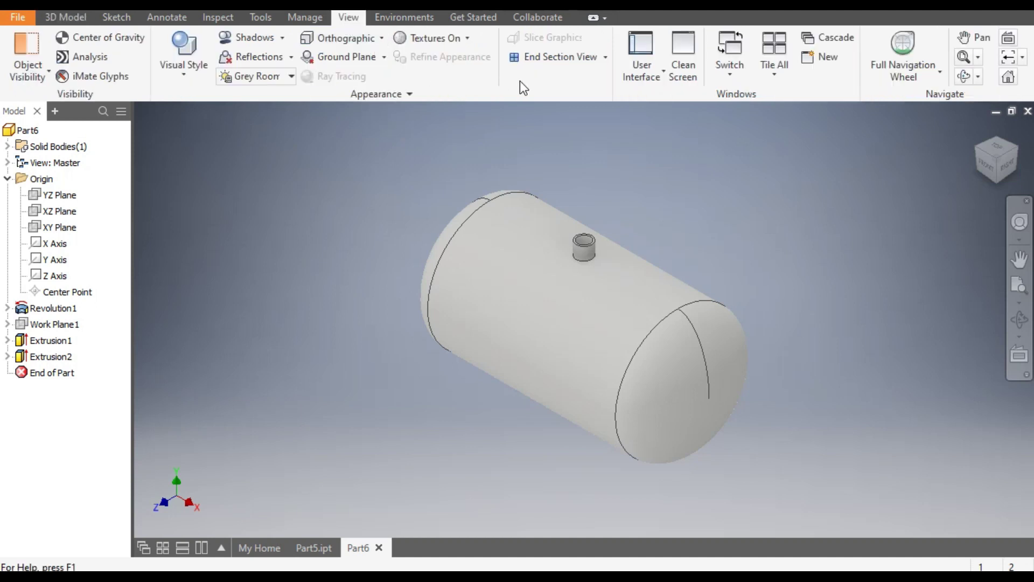
left_click(606, 57)
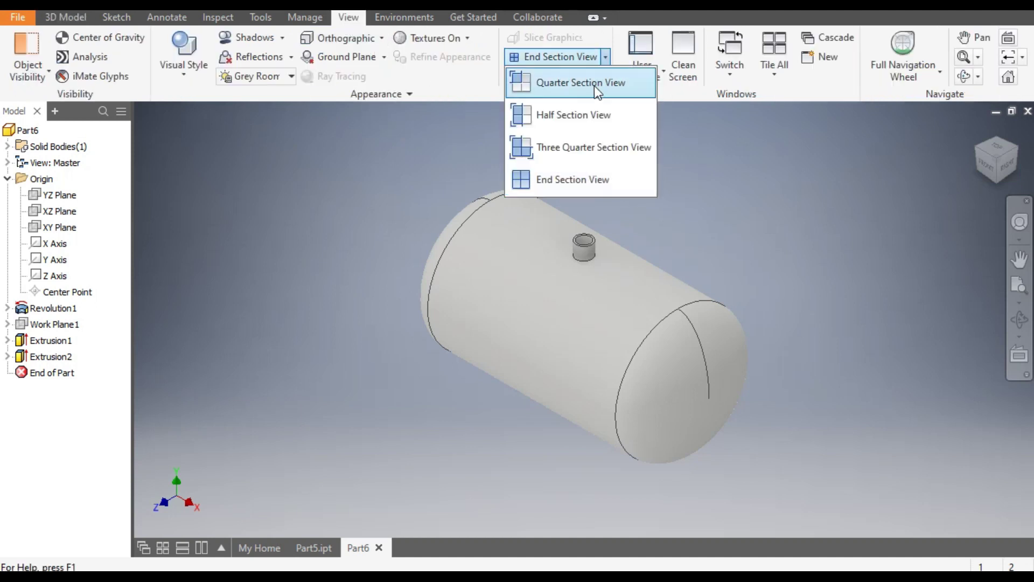
left_click(574, 115)
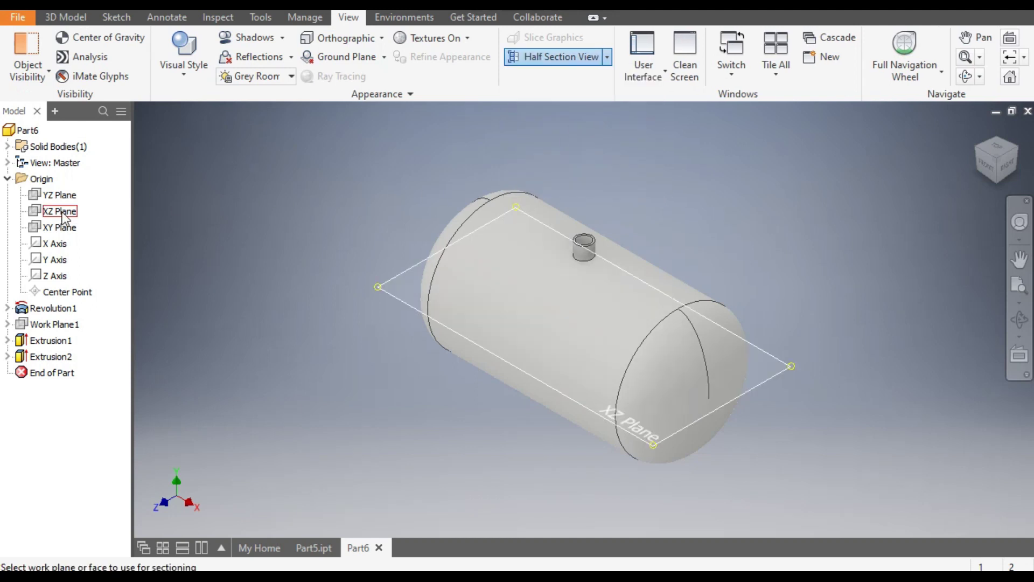
left_click(52, 231)
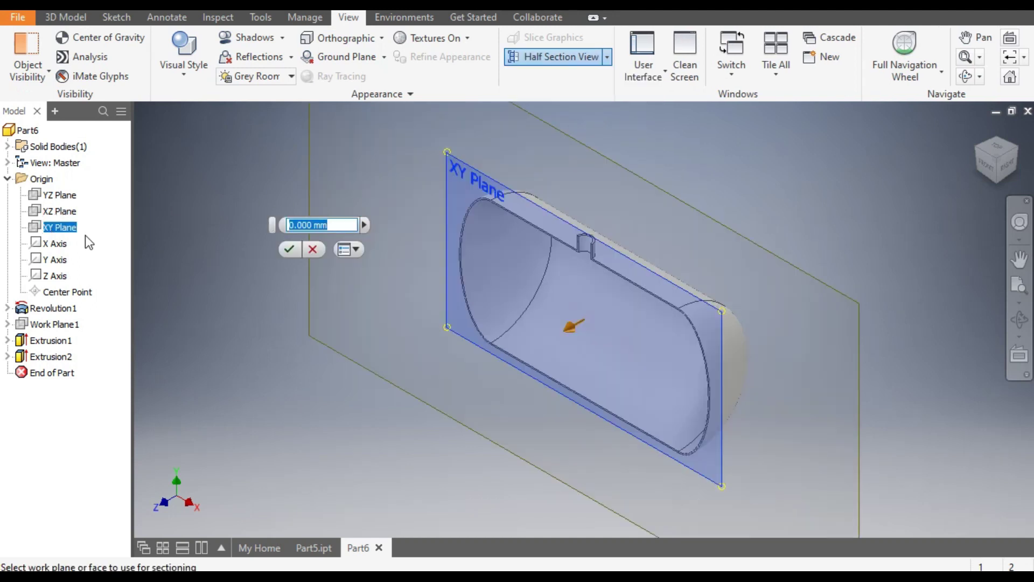
scroll(607, 261, "up", 5)
middle_click_drag(607, 261, 597, 195)
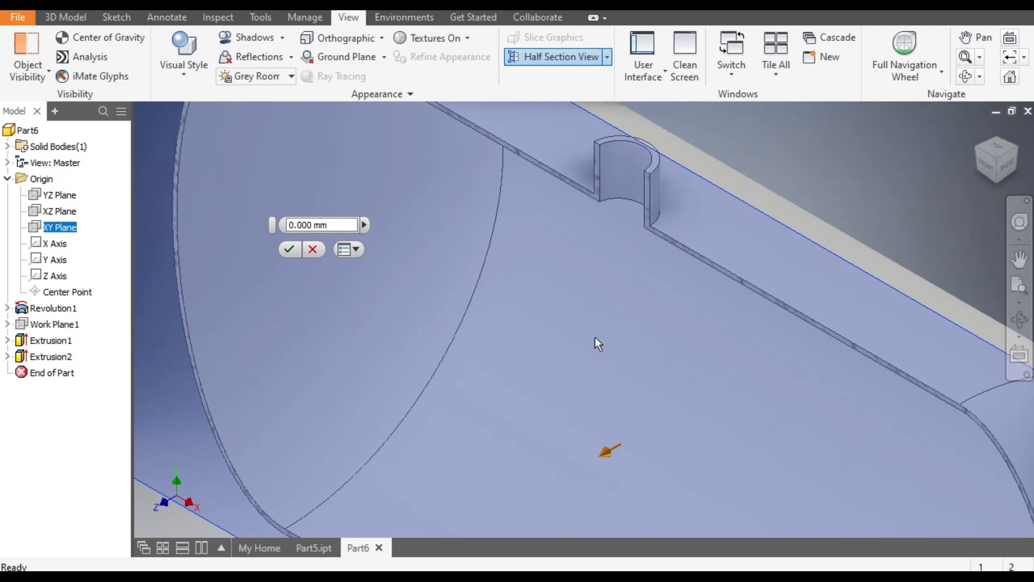
left_click(311, 249)
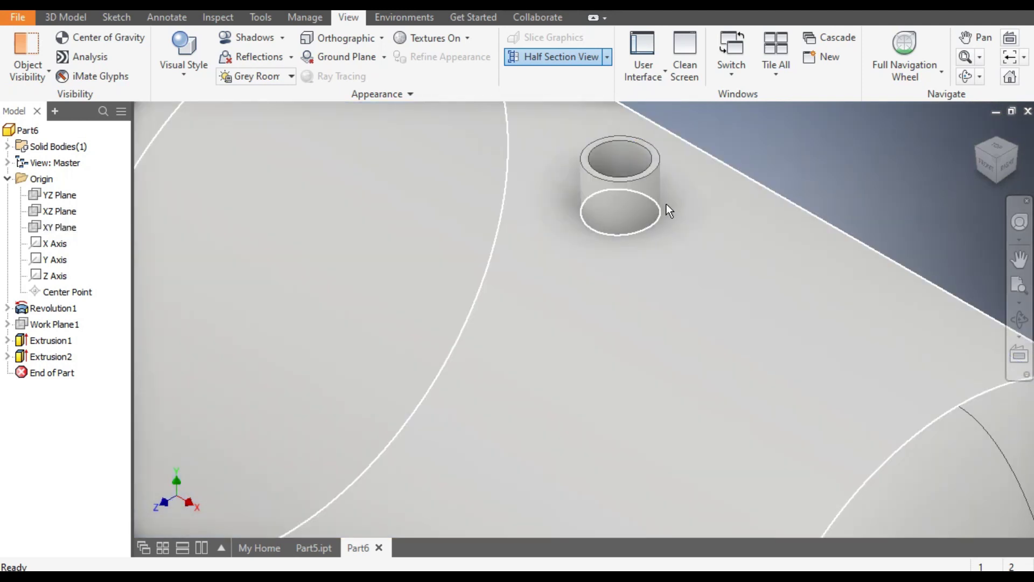
scroll(667, 203, "down", 5)
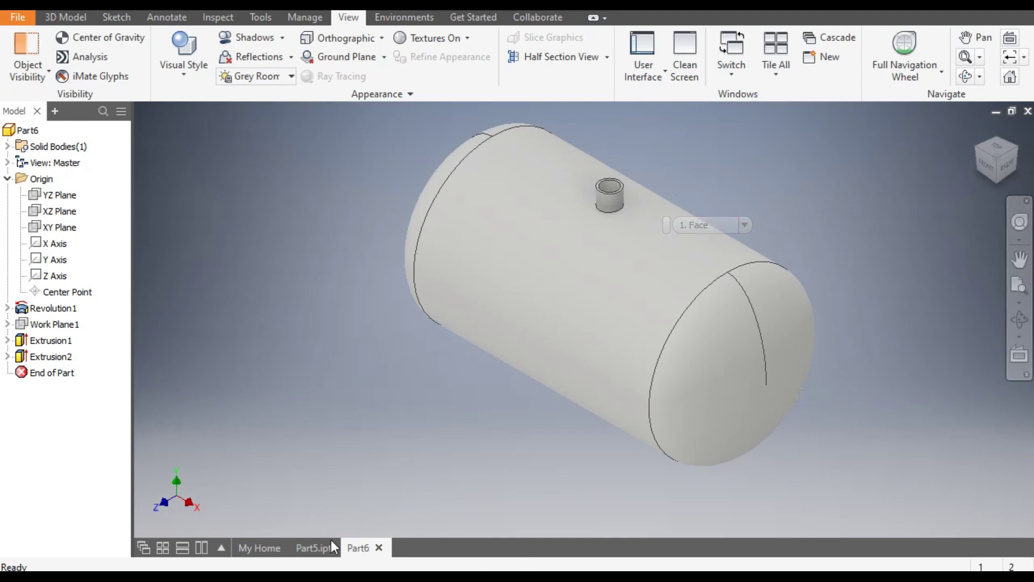
Check the Part5 reference model, return to Part6 and create a work plane offset 380 mm from the YZ Plane
left_click(312, 549)
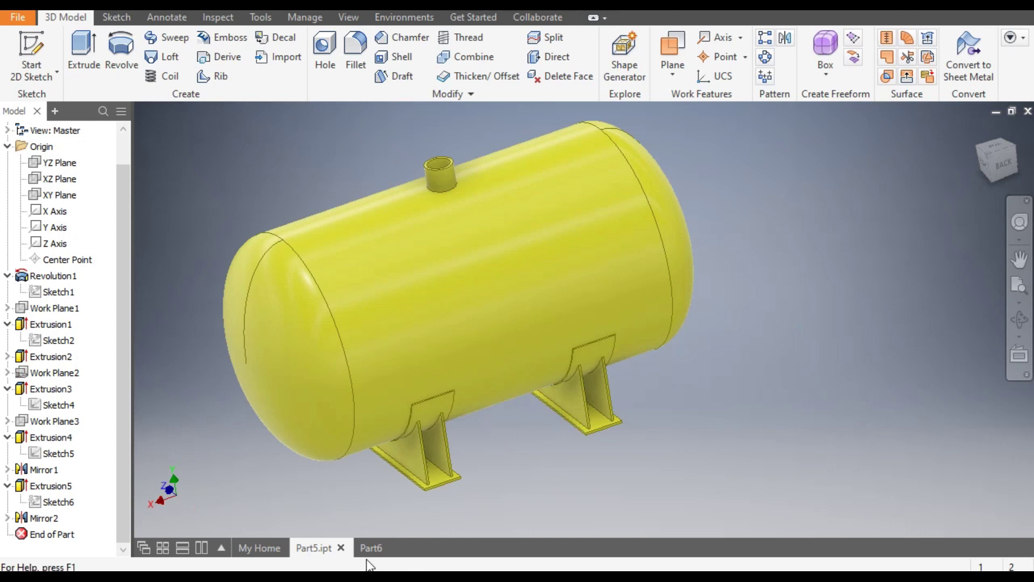
left_click(383, 551)
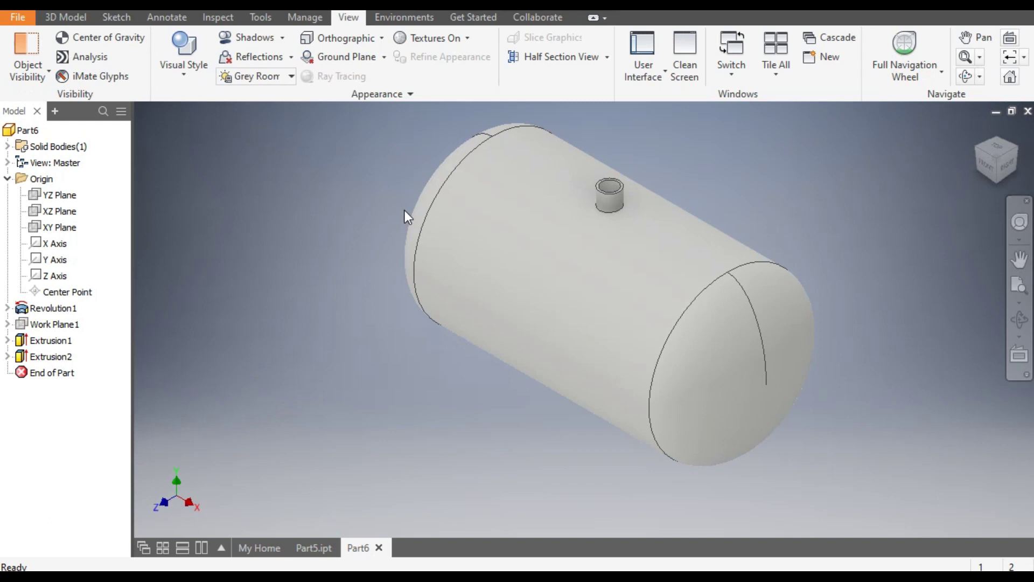
left_click(85, 20)
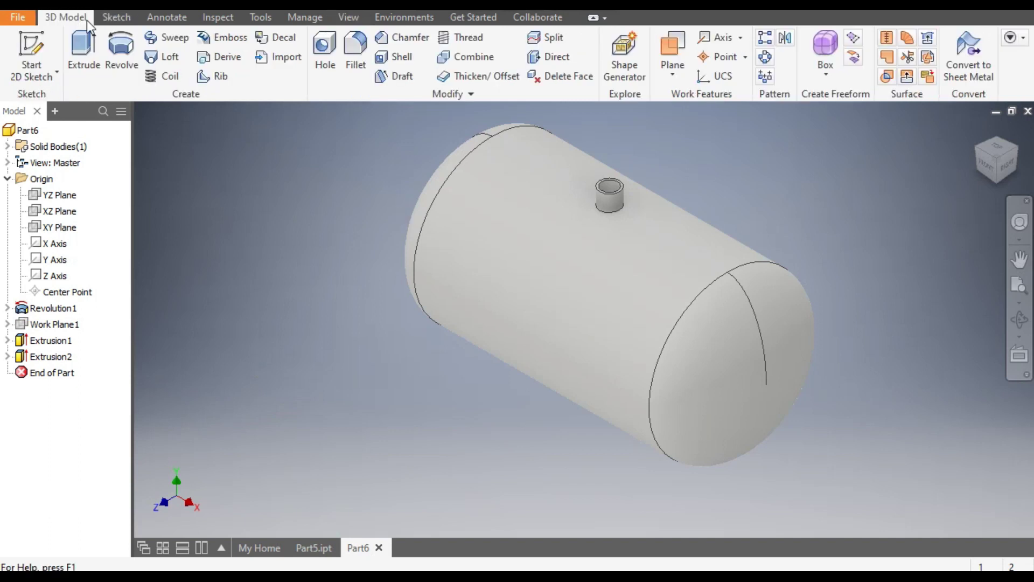
left_click(679, 75)
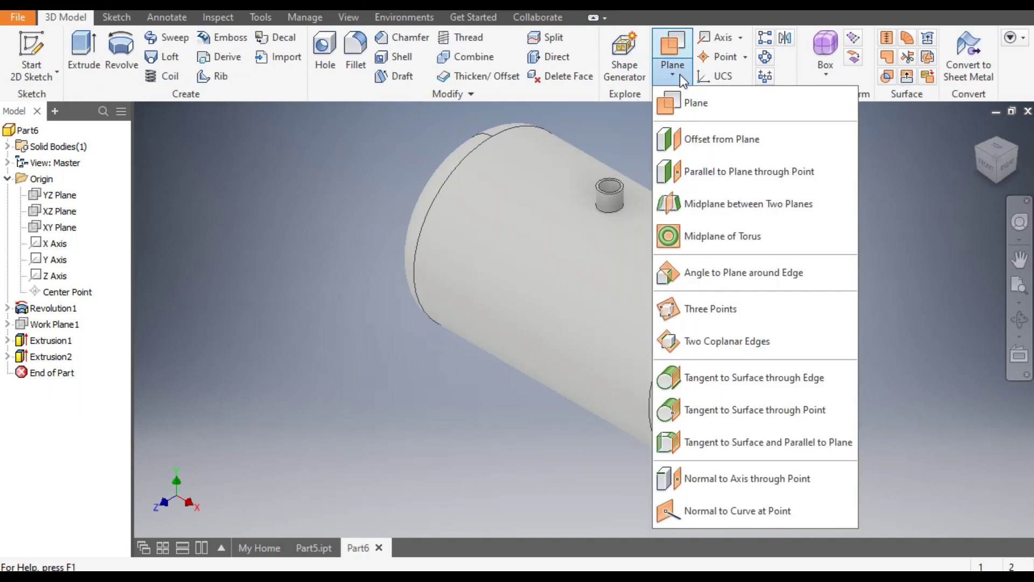
left_click(684, 140)
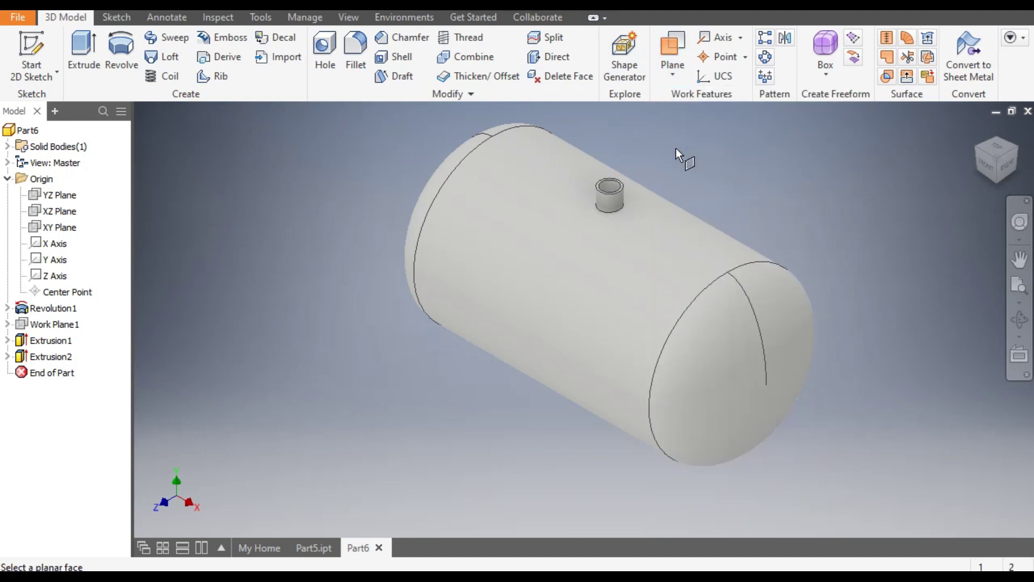
left_click(58, 195)
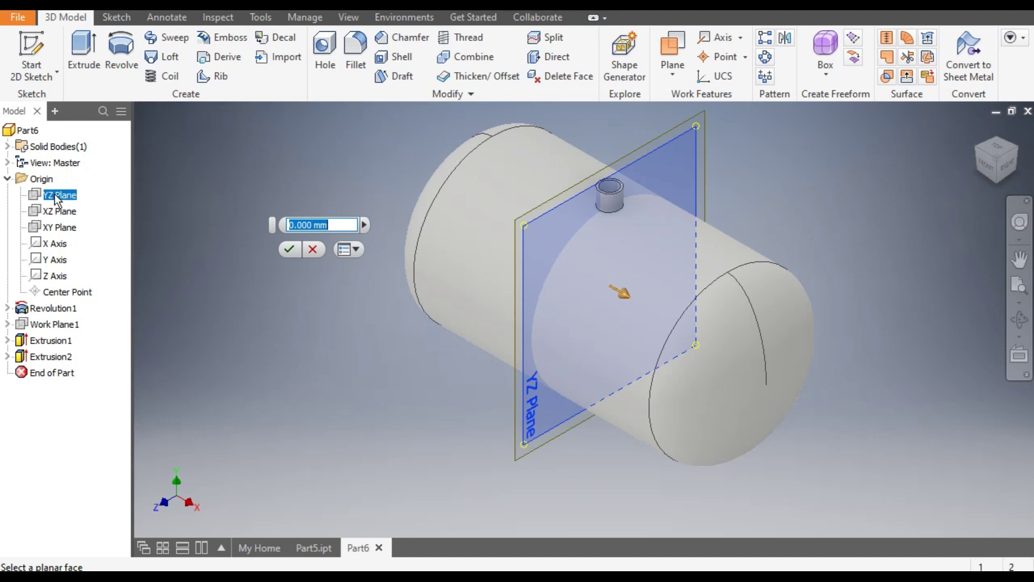
type("380")
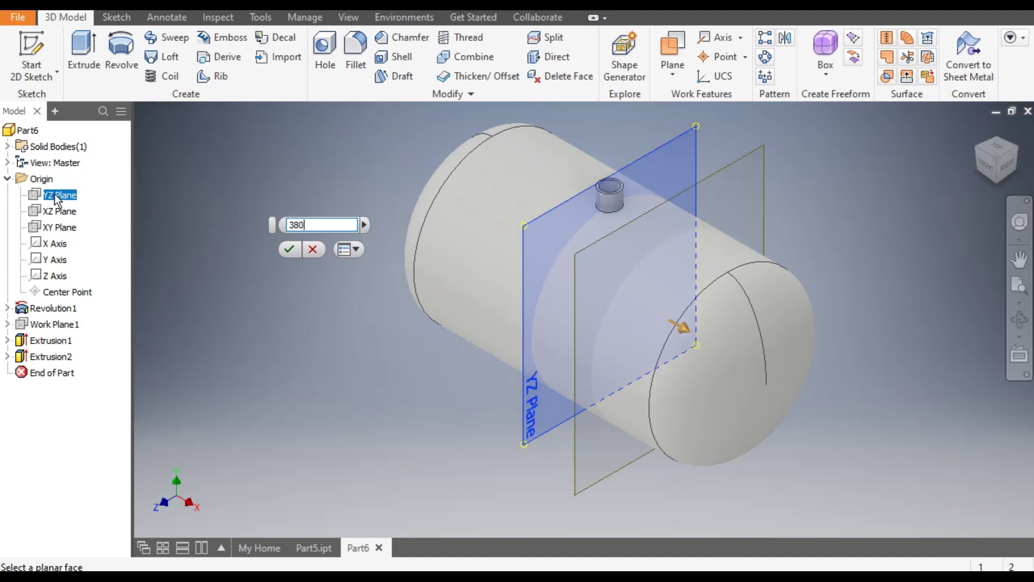
left_click(293, 254)
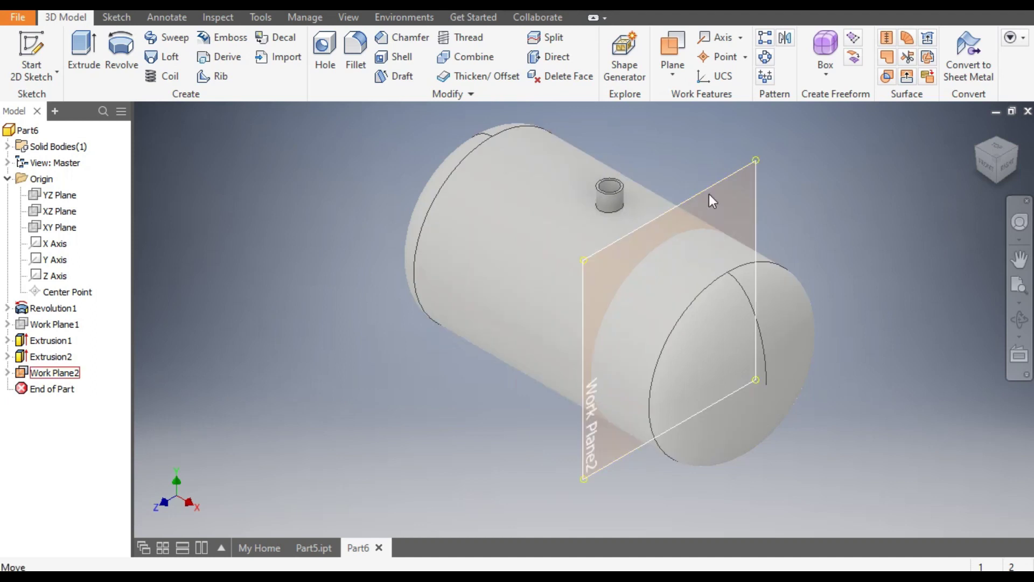
Start a sketch on the new offset work plane and display the model in wireframe
left_click(725, 182)
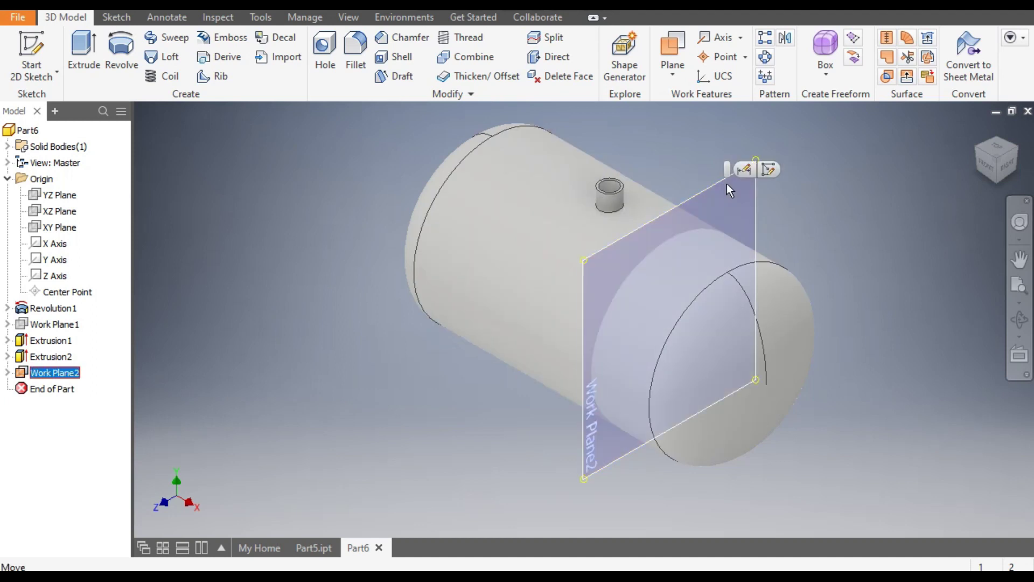
left_click(768, 170)
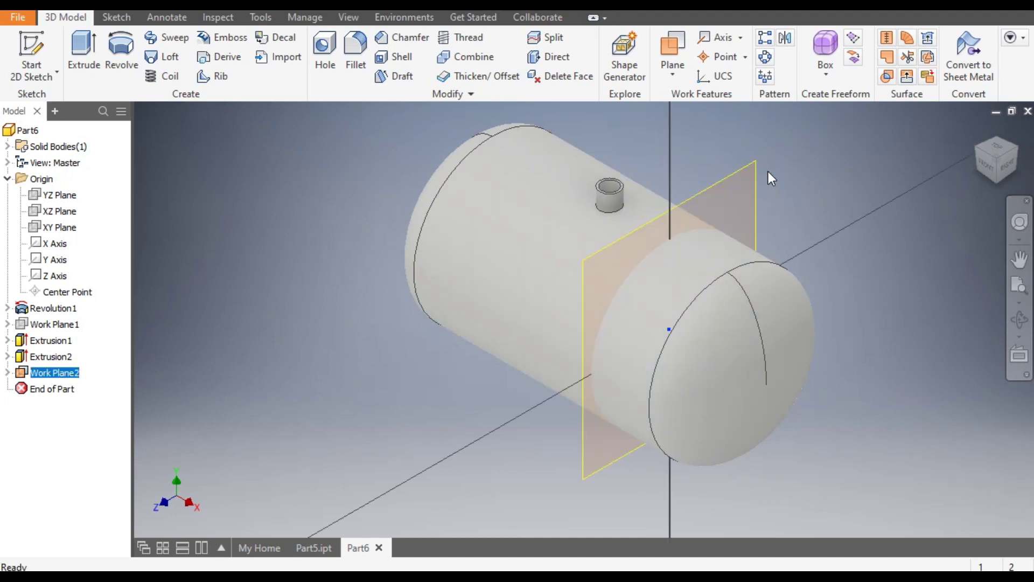
scroll(518, 344, "up", 2)
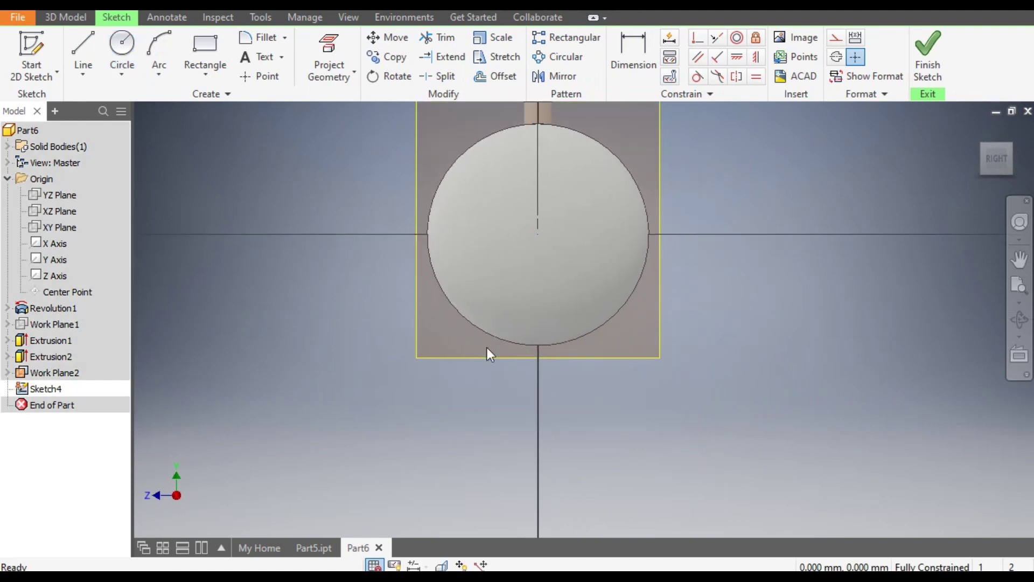
scroll(460, 332, "up", 3)
scroll(455, 360, "down", 2)
left_click_drag(466, 414, 463, 415)
key("Escape")
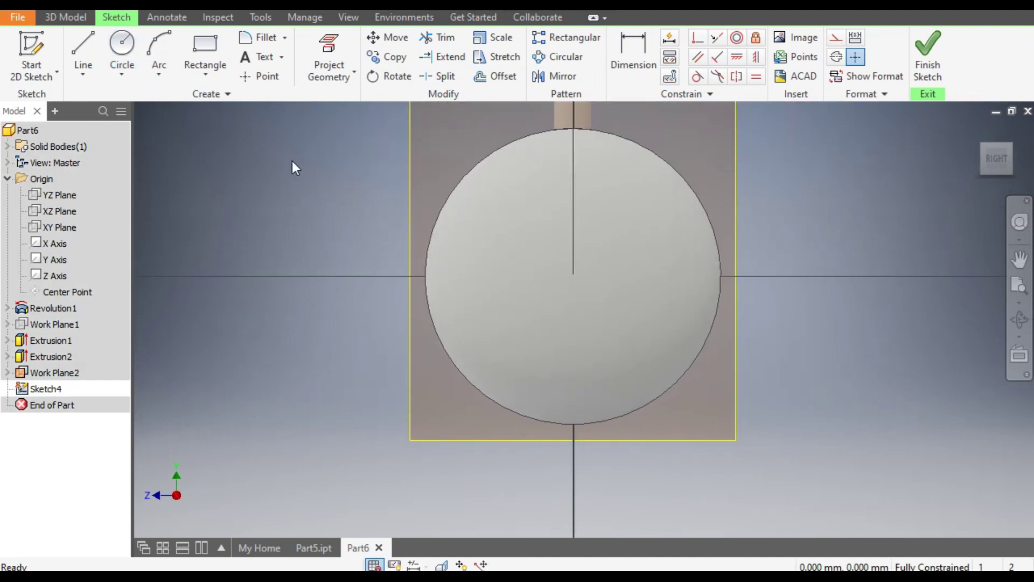
left_click(118, 50)
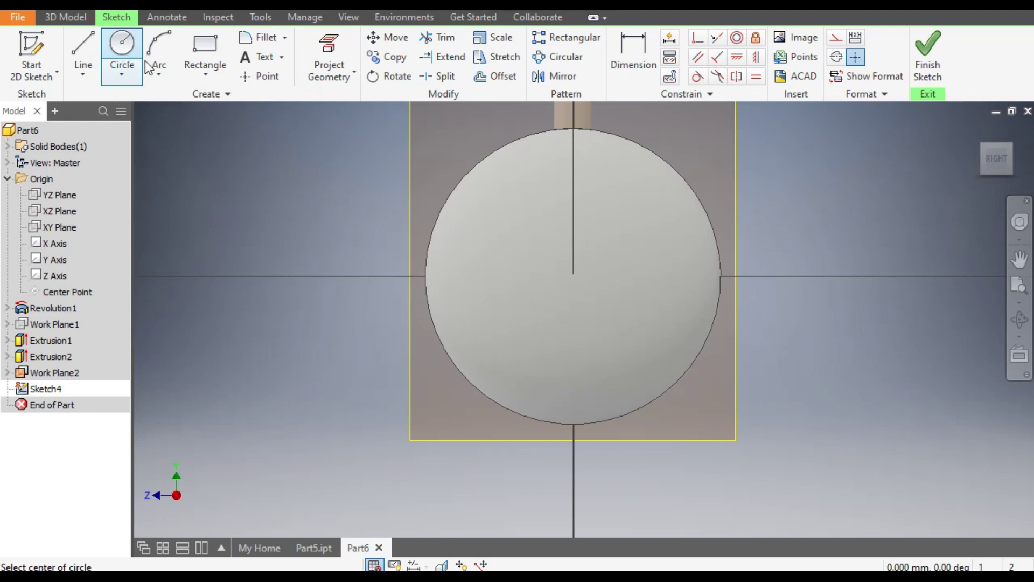
left_click(350, 20)
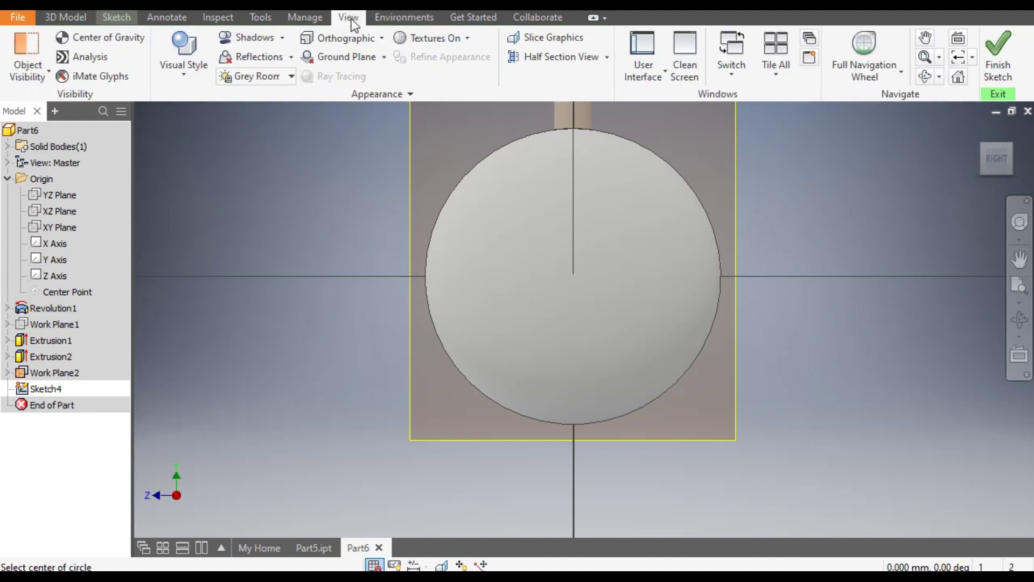
left_click(198, 77)
left_click(218, 236)
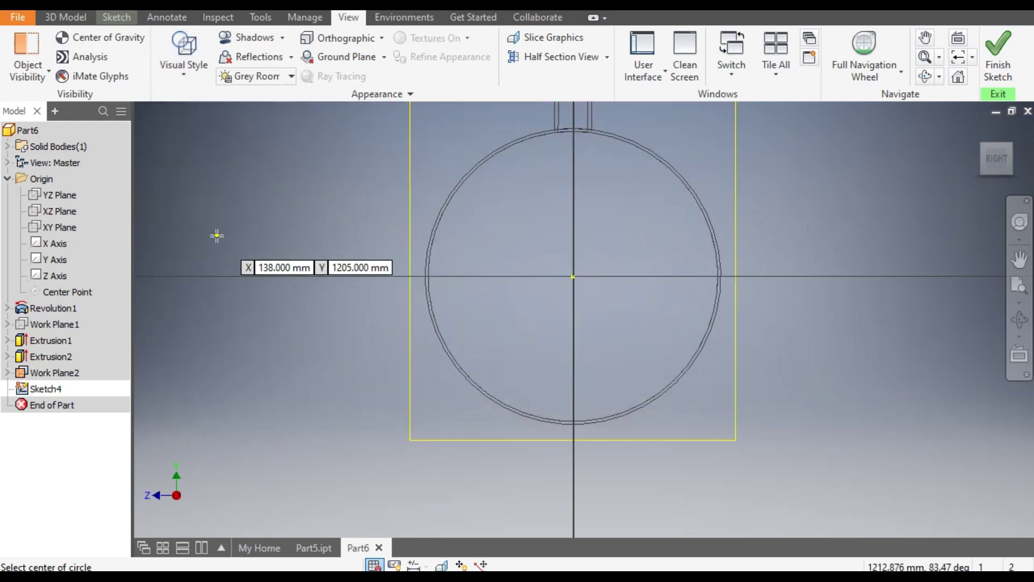
Draw two concentric circles with diameters of 1000 mm and 1010 mm, centred on the tank axis
left_click(572, 277)
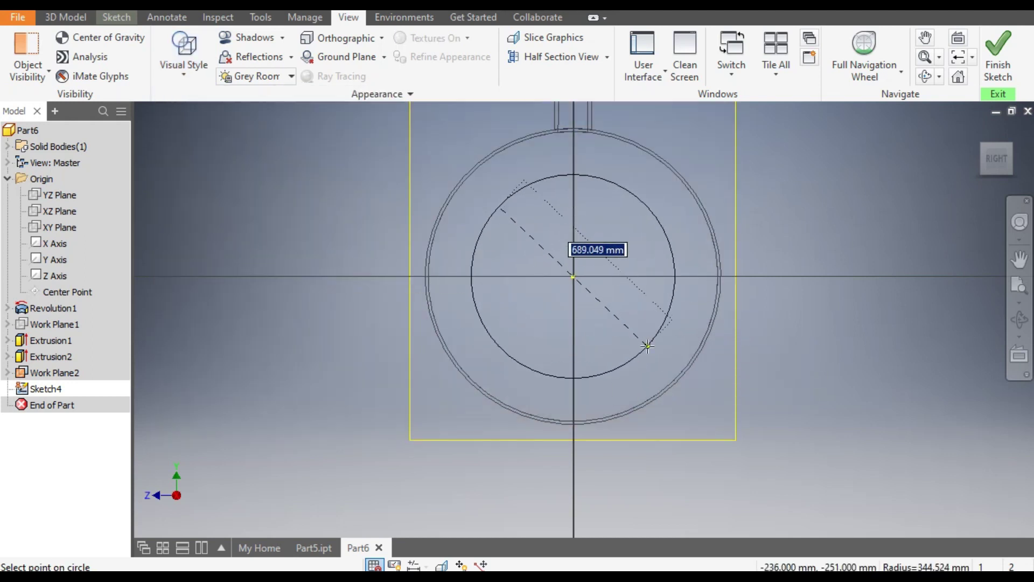
type("1000")
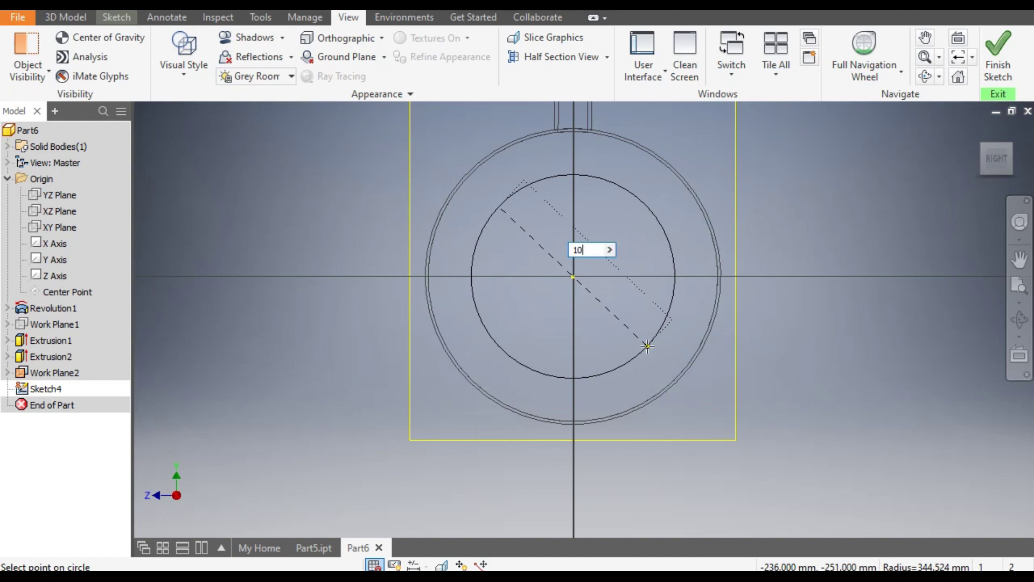
key("Return")
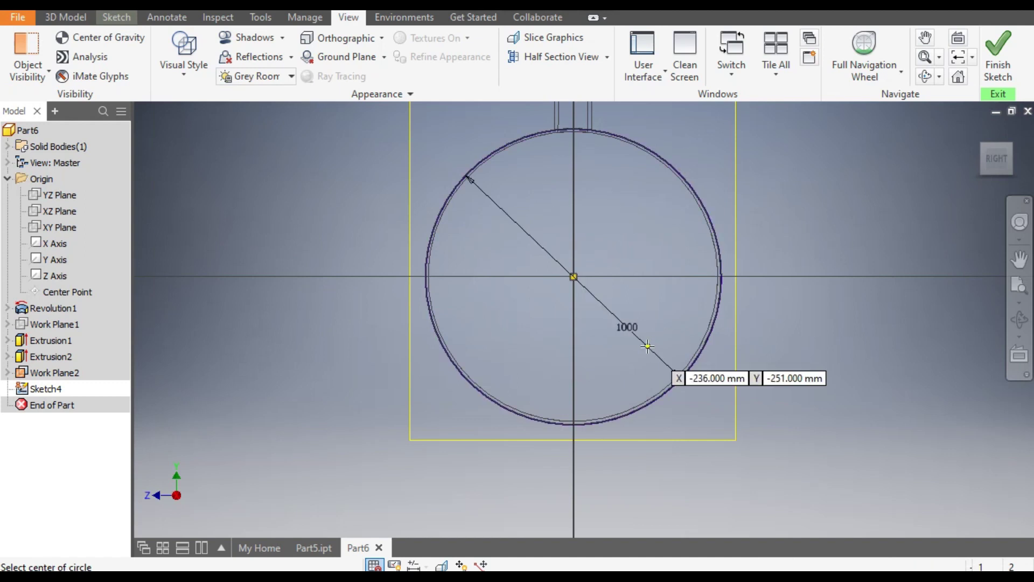
left_click(573, 276)
type("10")
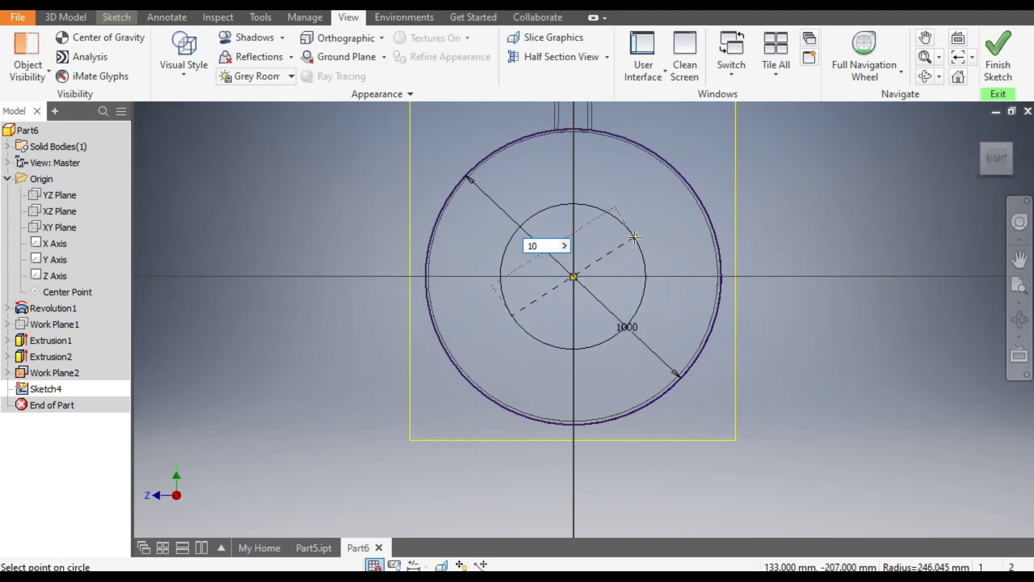
type("10")
key("Return")
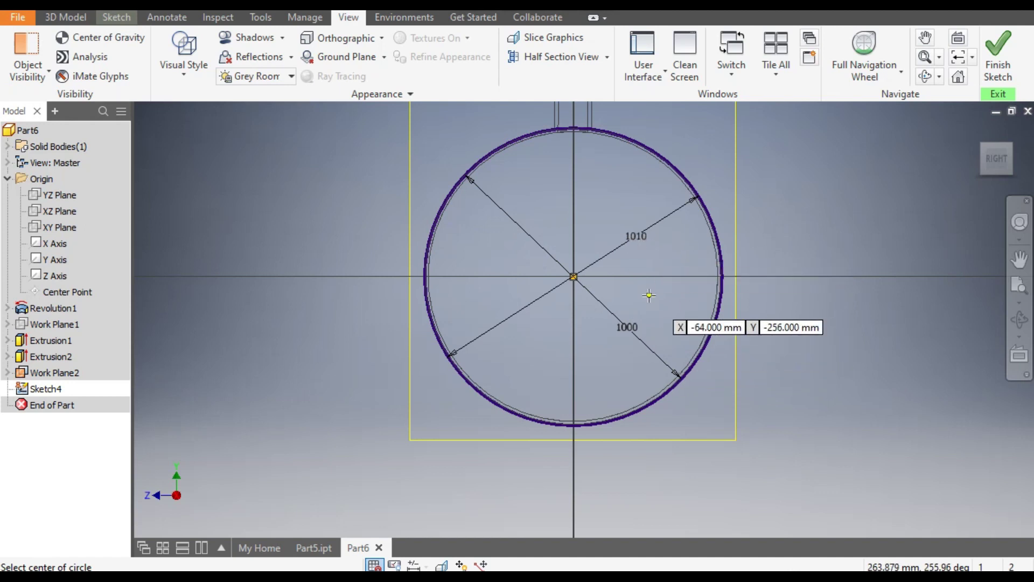
Draw two lines from the circles' centre sloping downward to either side, each ending outside the 1010 mm circle
scroll(454, 349, "up", 3)
middle_click_drag(454, 349, 521, 316)
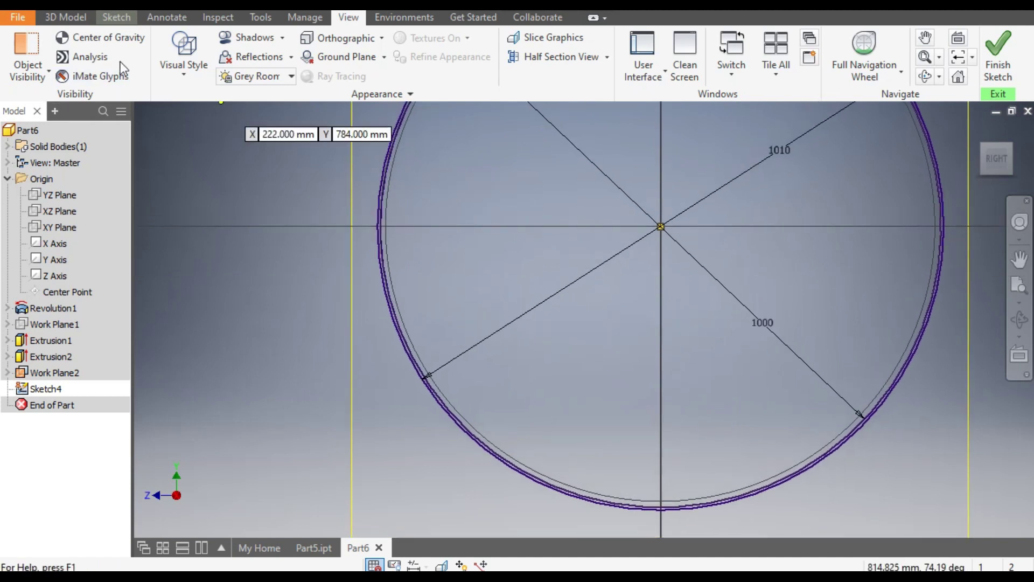
left_click(115, 18)
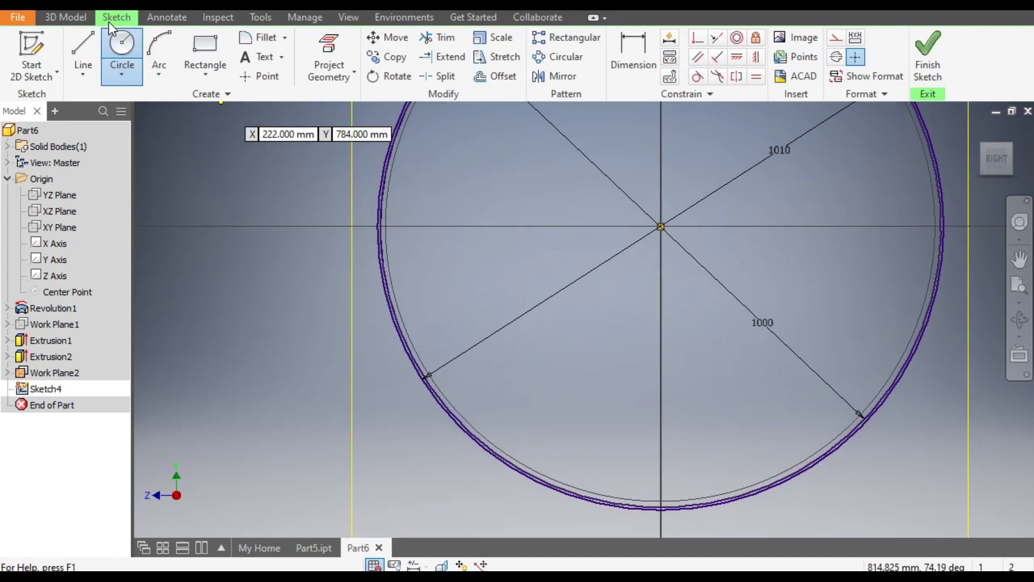
left_click(85, 45)
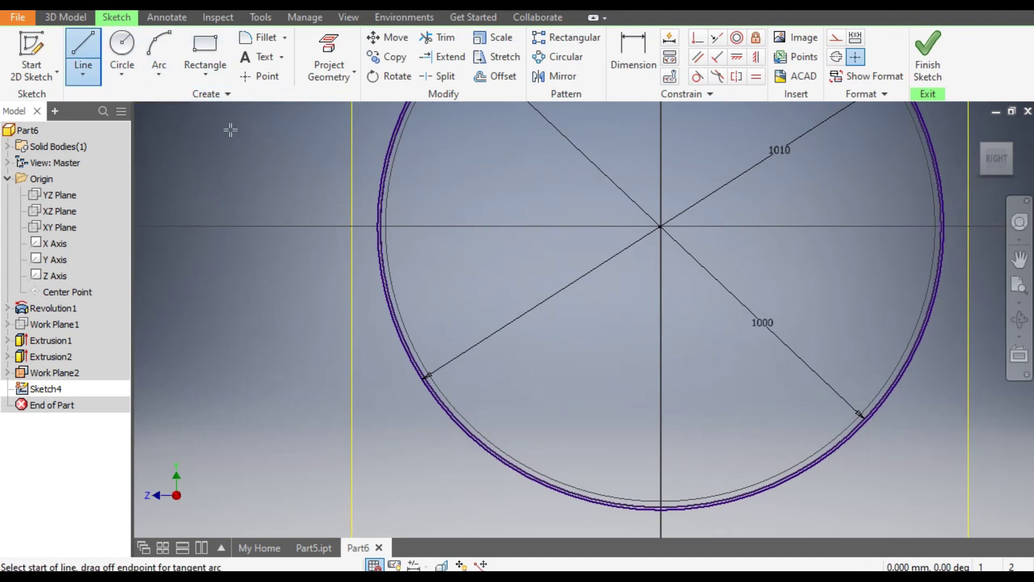
left_click(661, 227)
left_click(332, 476)
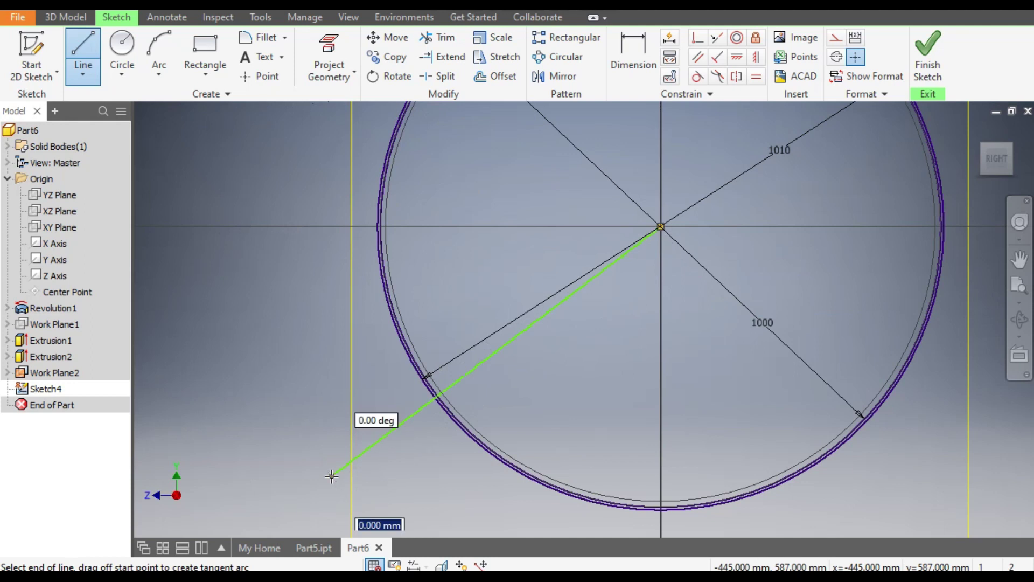
key("Escape")
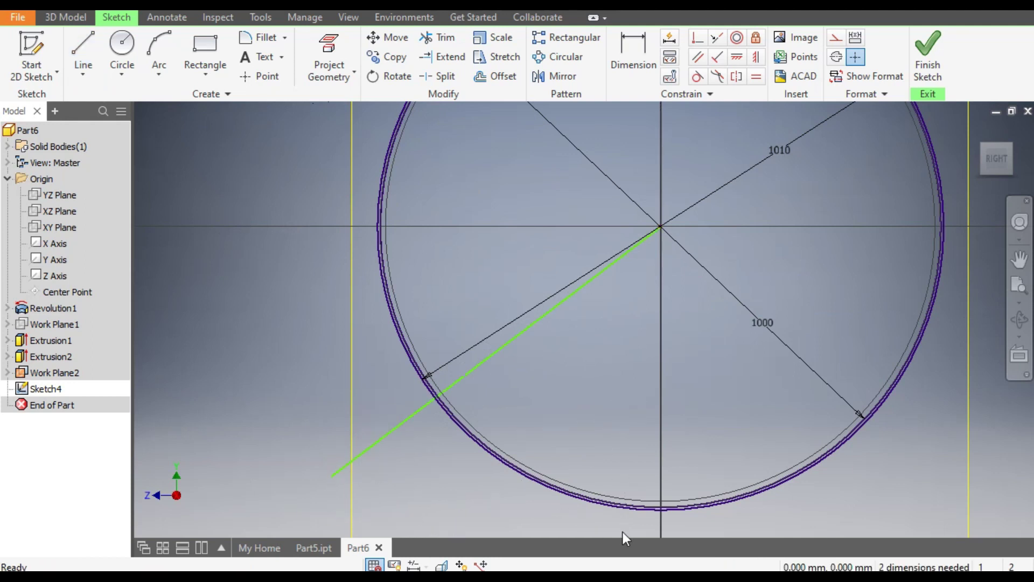
left_click(89, 48)
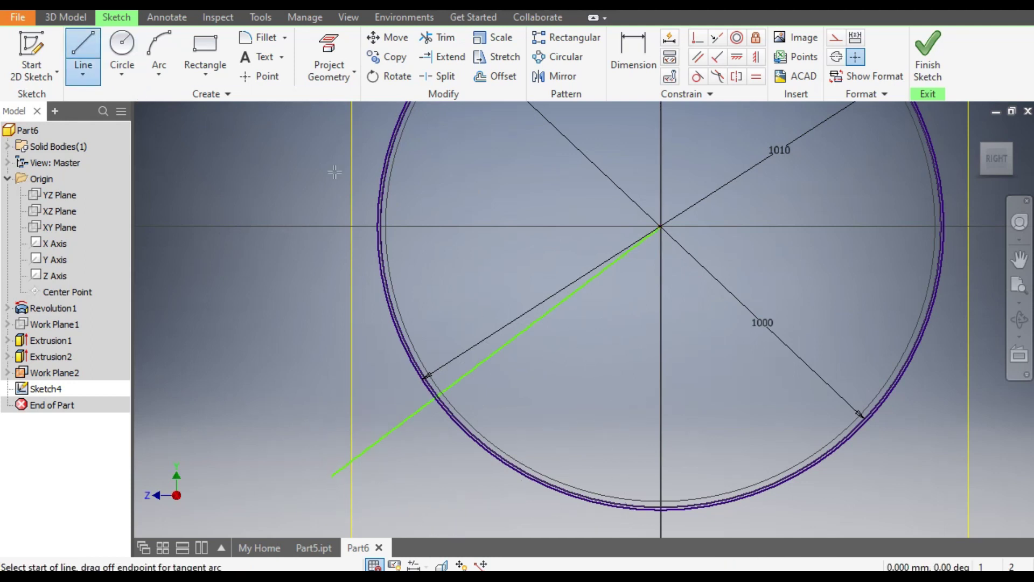
left_click(661, 226)
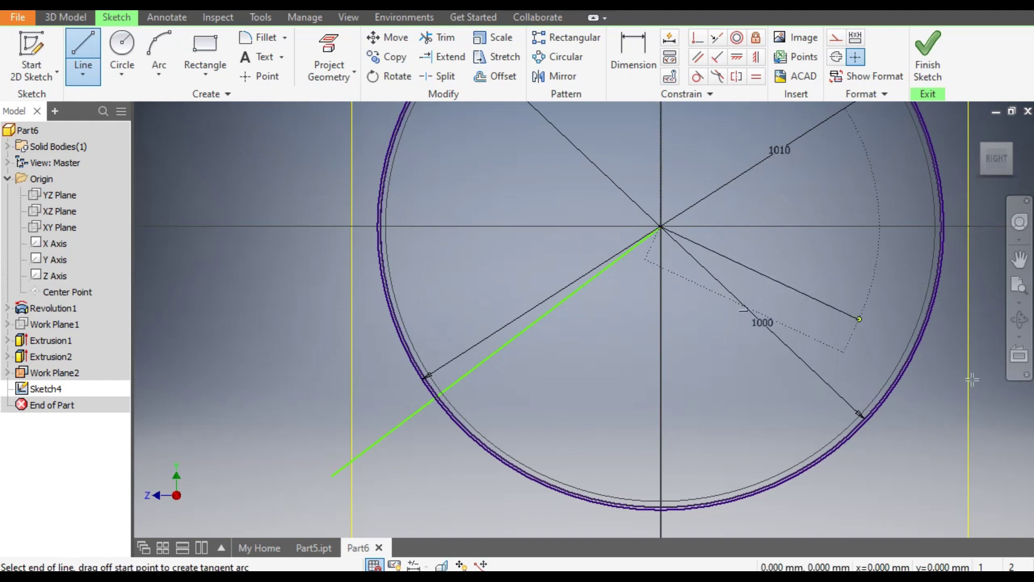
left_click(962, 445)
key("Escape")
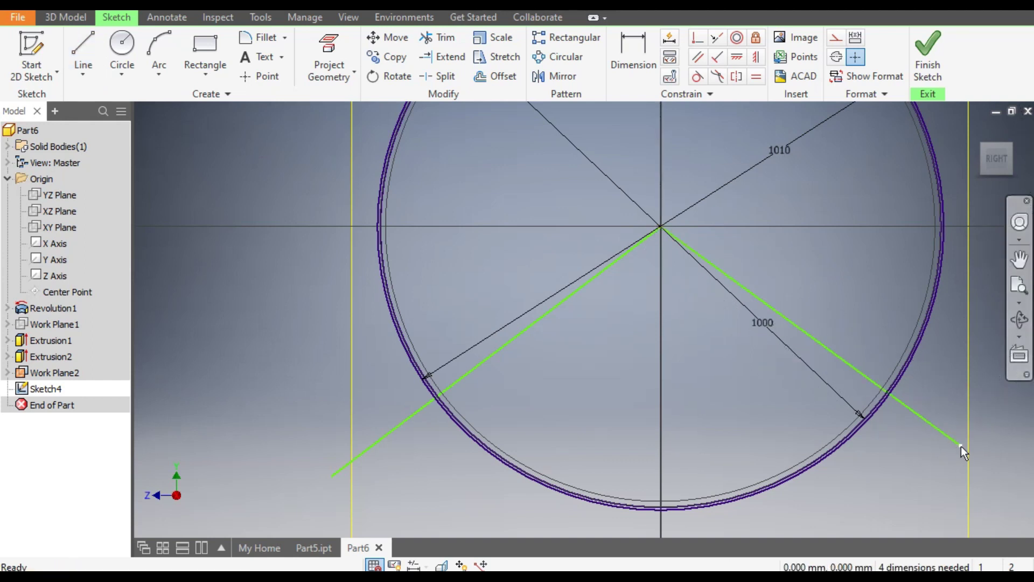
Draw a vertical line from the circles' centre down past the 1010 mm circle and convert it to construction geometry
left_click(83, 47)
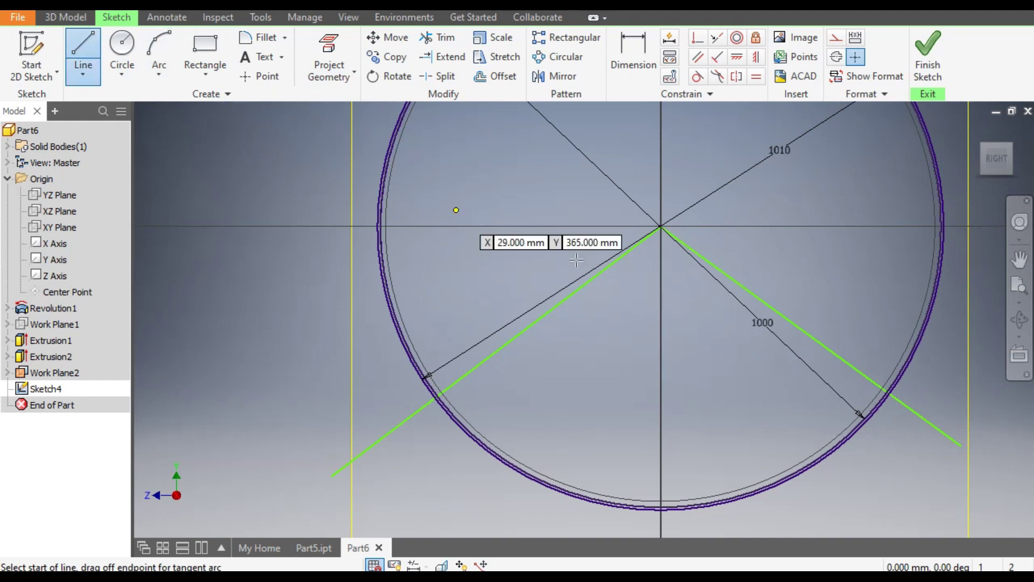
left_click(661, 227)
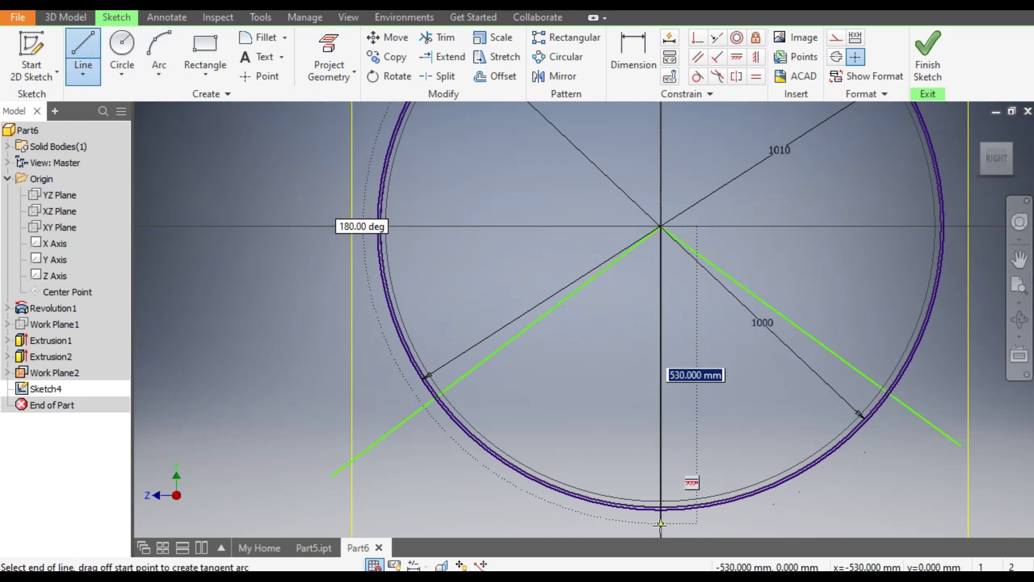
middle_click_drag(660, 534, 660, 372)
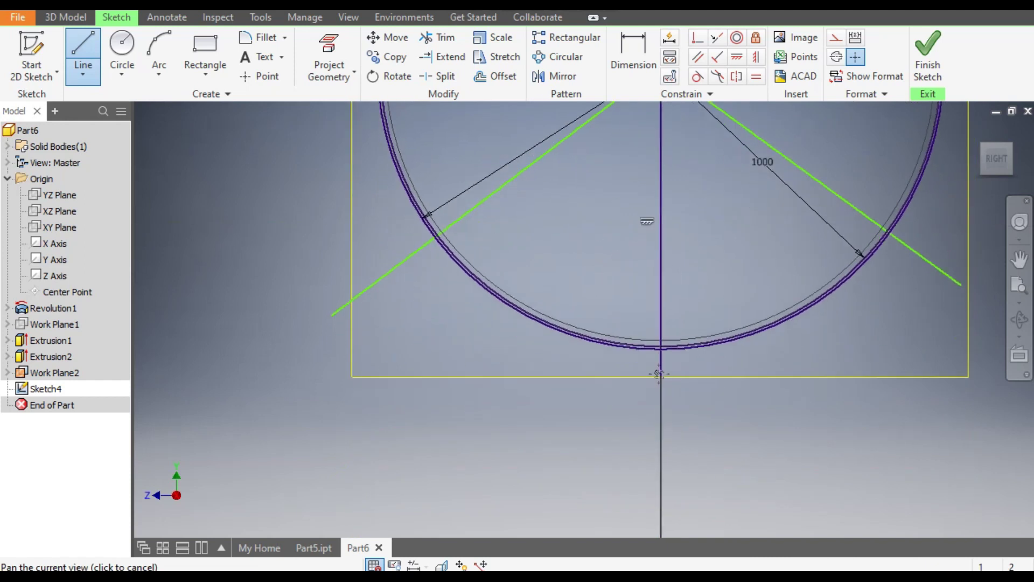
left_click(661, 422)
key("Escape")
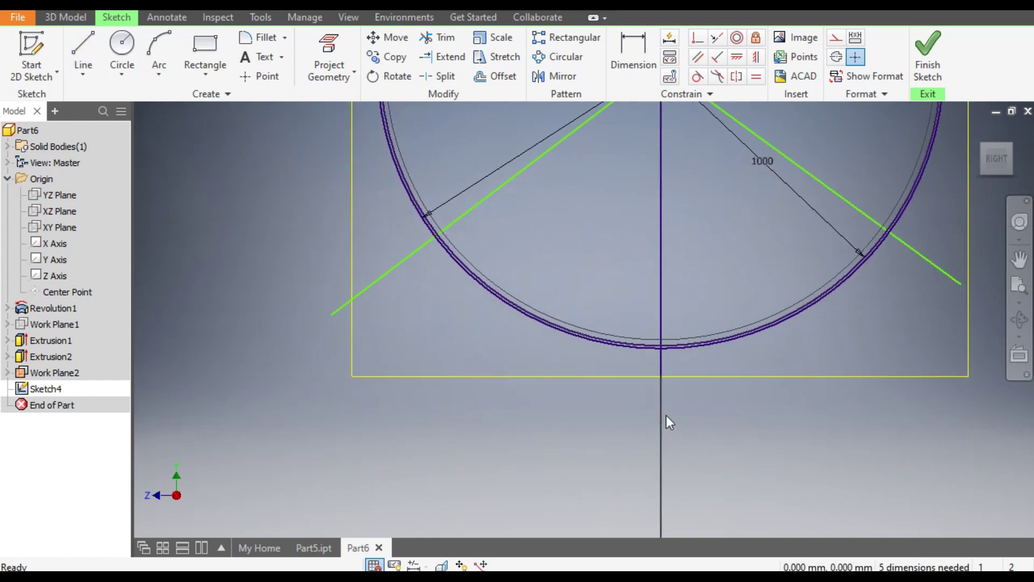
middle_click_drag(684, 259, 662, 329)
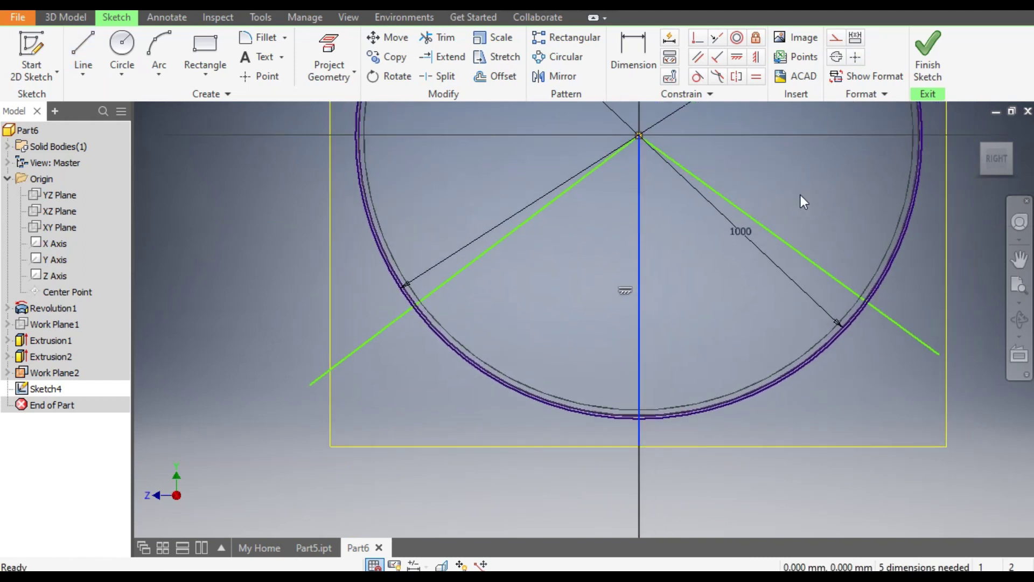
left_click(836, 37)
left_click(687, 254)
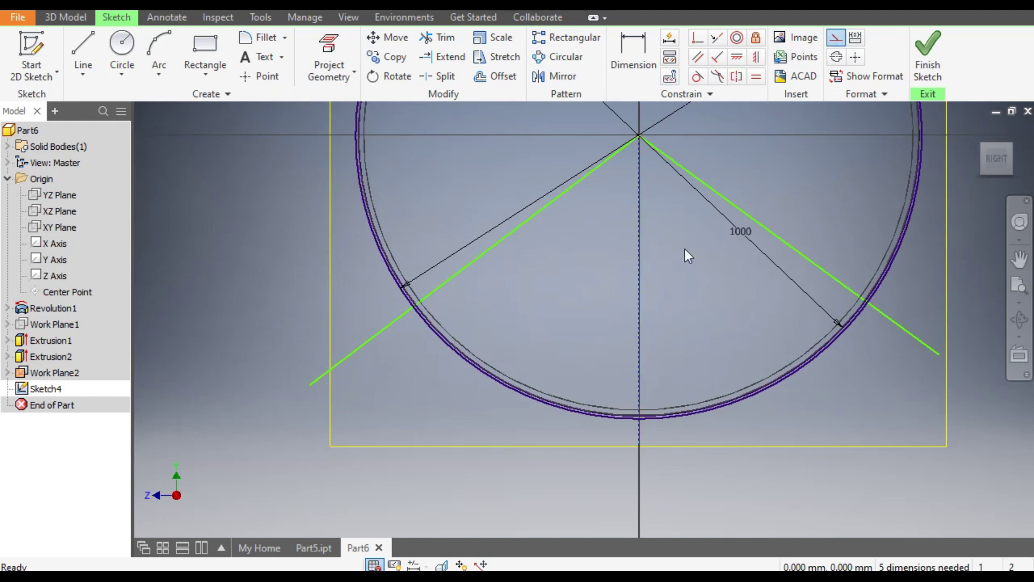
Dimension the angle between the two sloping lines at the circles' centre as 135 degrees
left_click(633, 55)
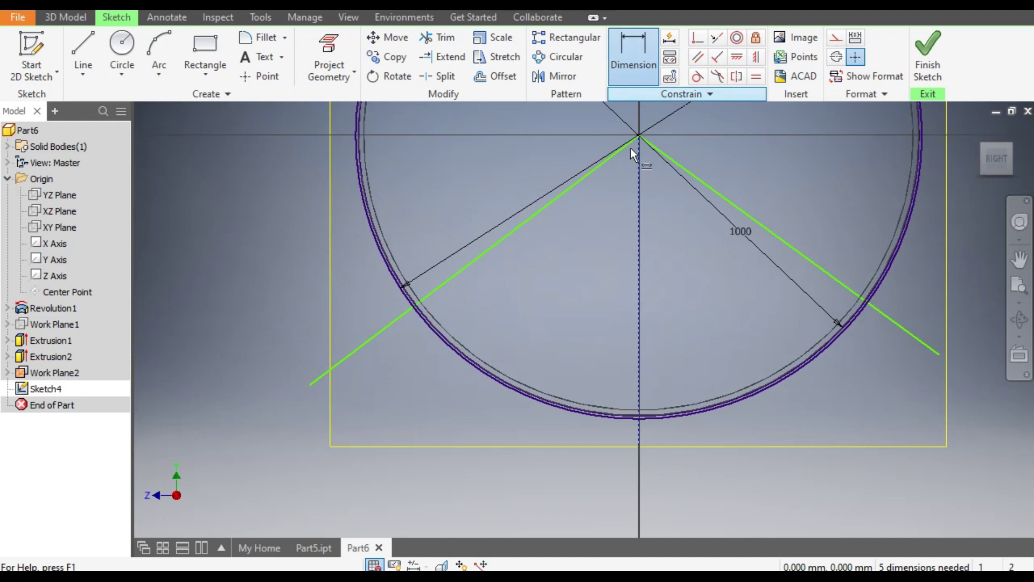
left_click(522, 226)
left_click(777, 235)
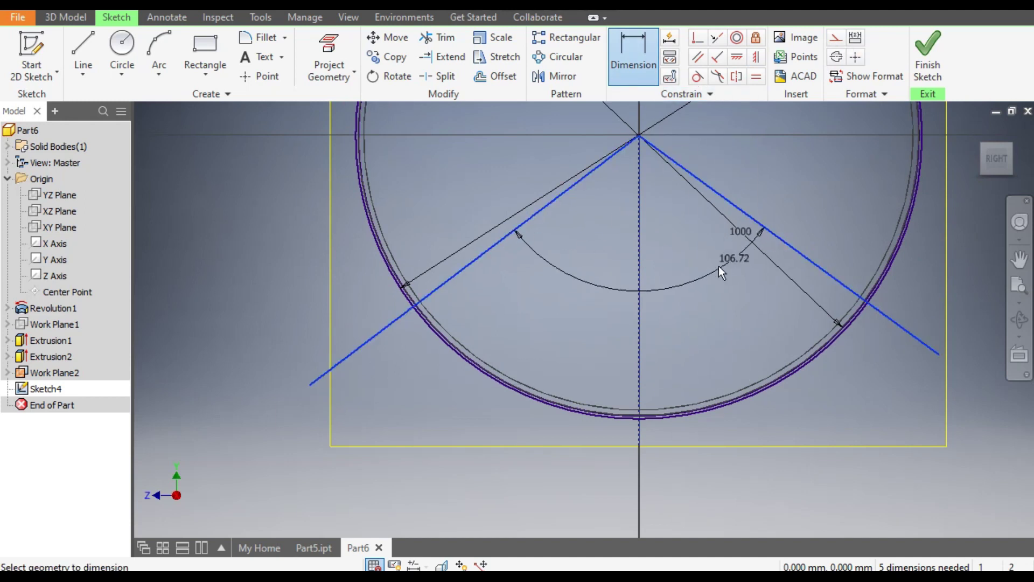
left_click(698, 276)
type("130")
key("Return")
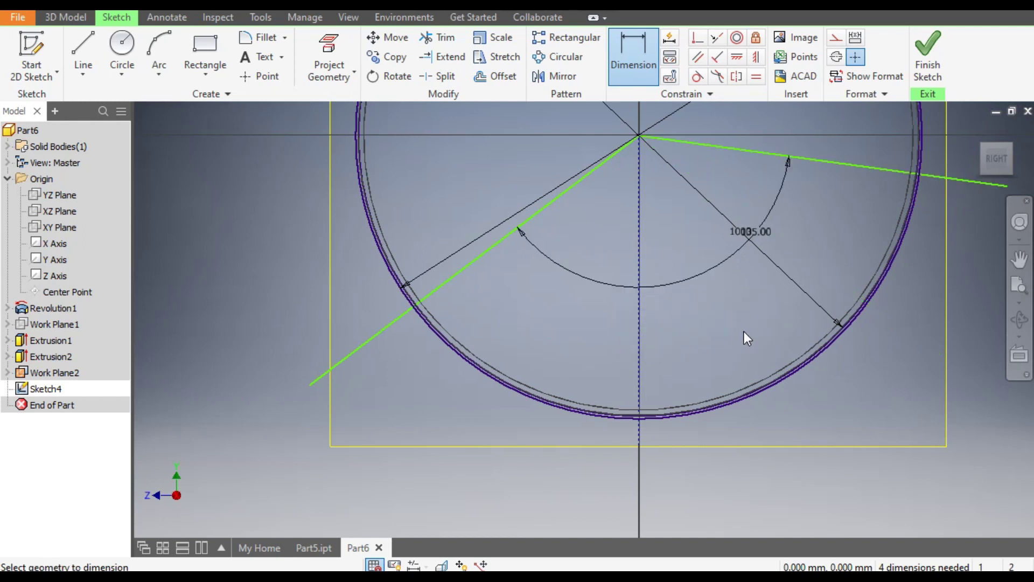
key("Escape")
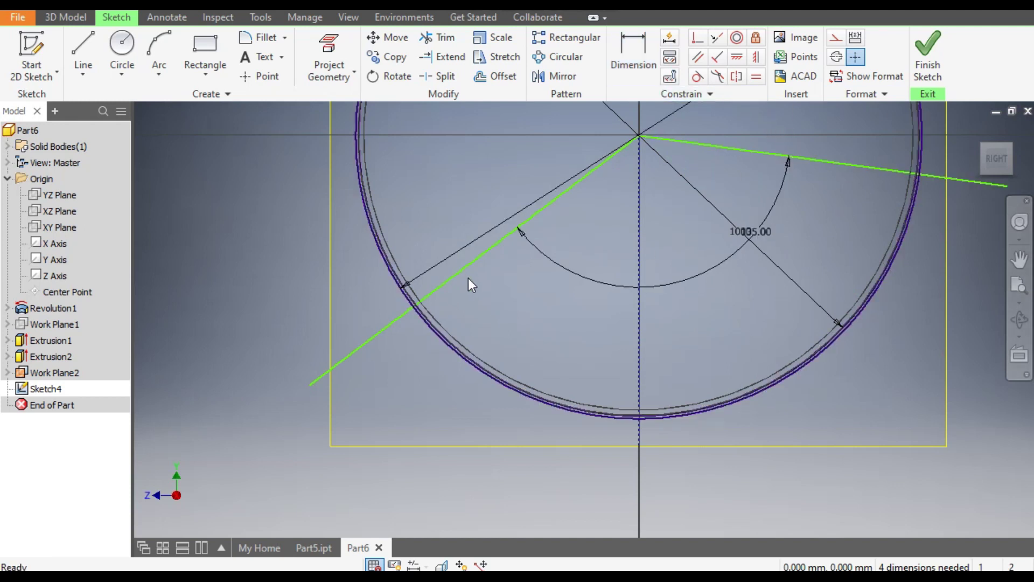
Make the two sloping lines symmetric about the vertical construction line
left_click(755, 146, "ctrl")
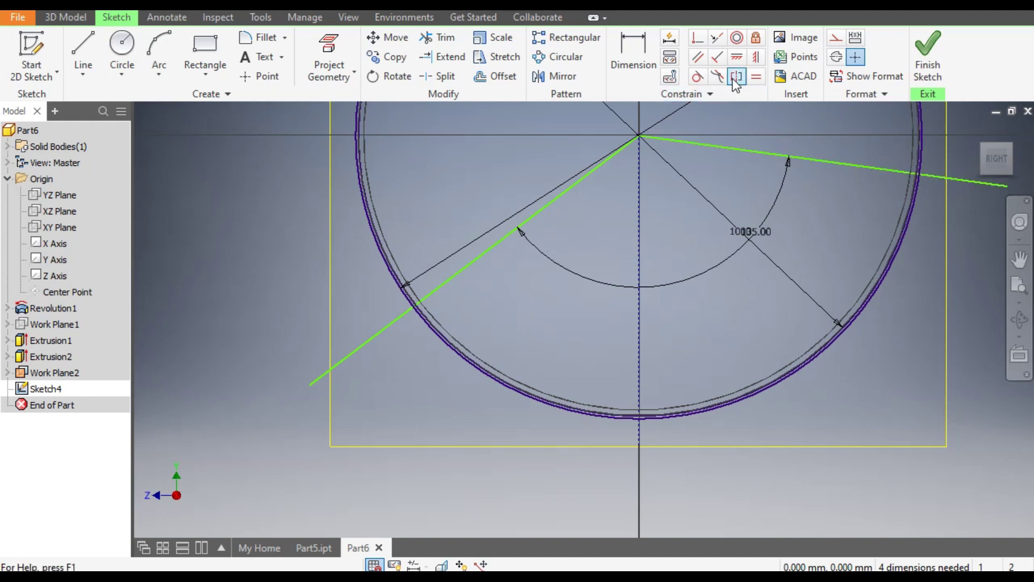
left_click(736, 77)
left_click(757, 149)
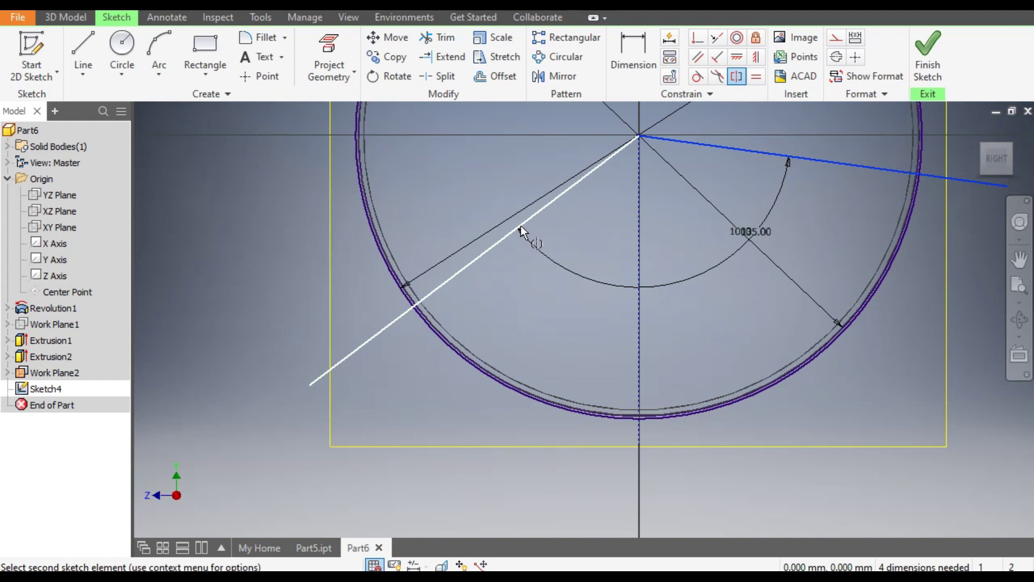
left_click(521, 224)
left_click(639, 323)
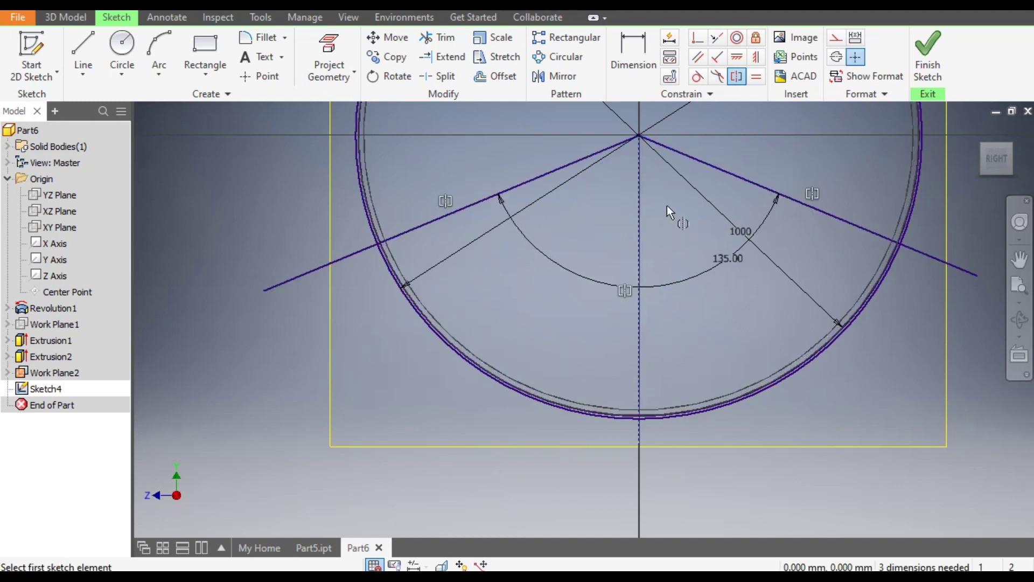
Trim off the ends of both sloping lines that extend outside the 1010 mm circle
middle_click_drag(538, 248, 564, 264)
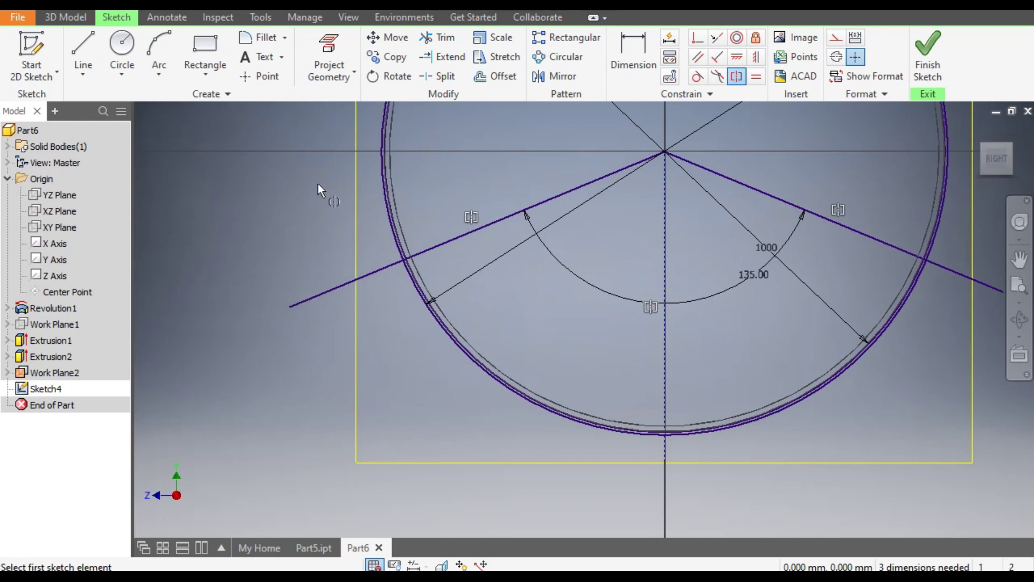
left_click(437, 38)
middle_click_drag(429, 169, 412, 299)
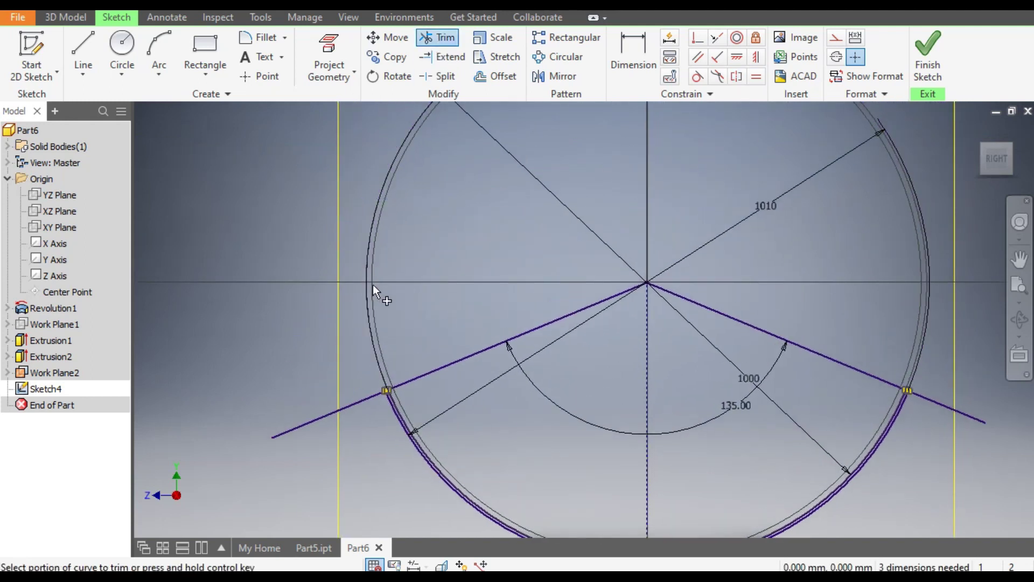
left_click(354, 403)
left_click(937, 404)
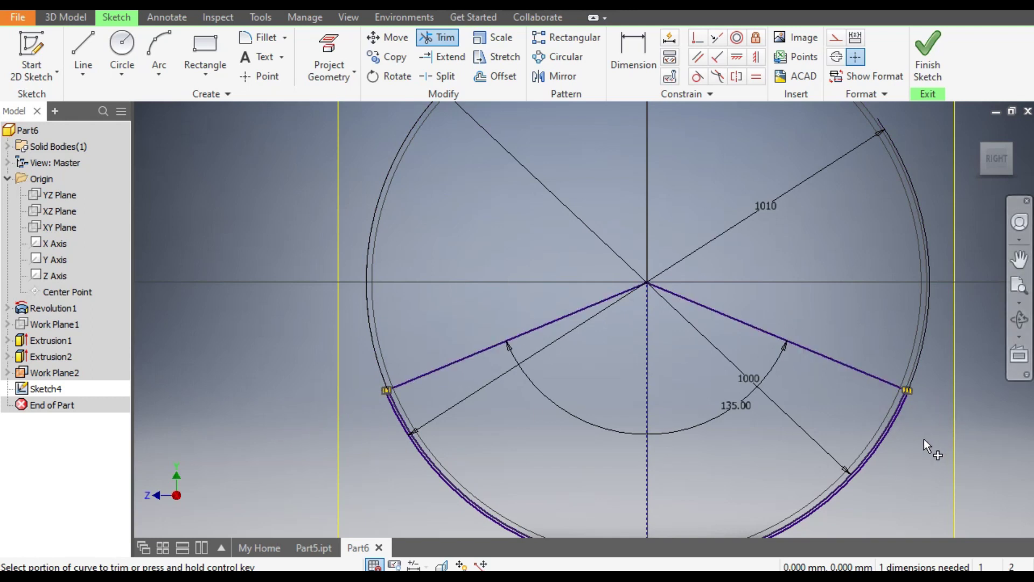
Convert both sloping lines to construction geometry
scroll(929, 396, "down", 3)
scroll(928, 396, "down", 5)
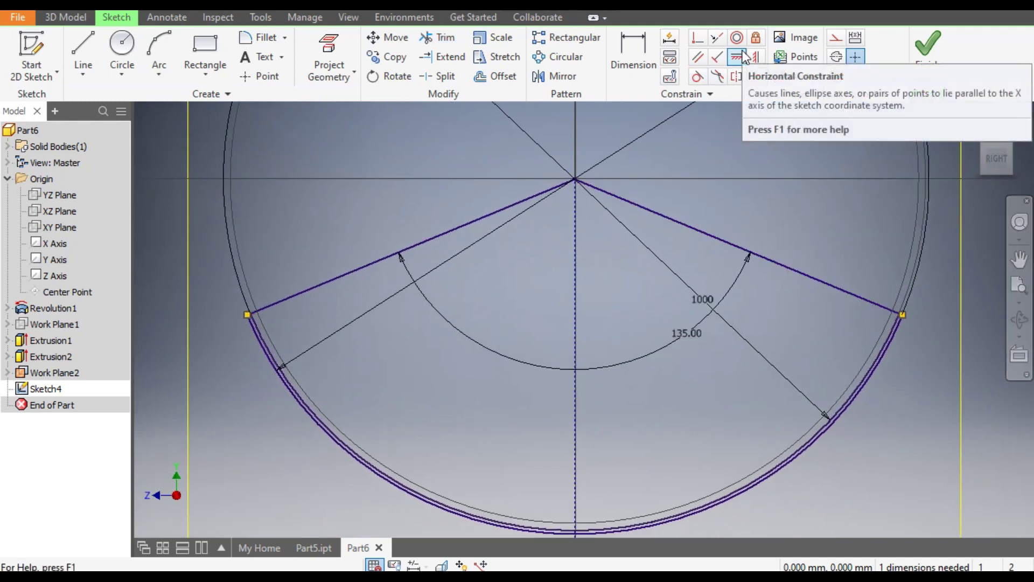
left_click(676, 221)
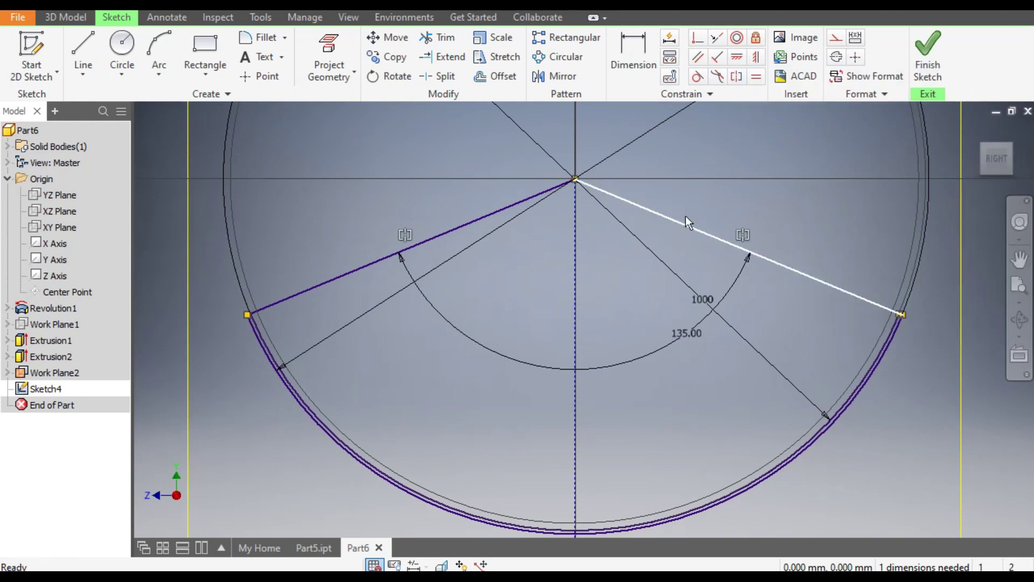
left_click(835, 38)
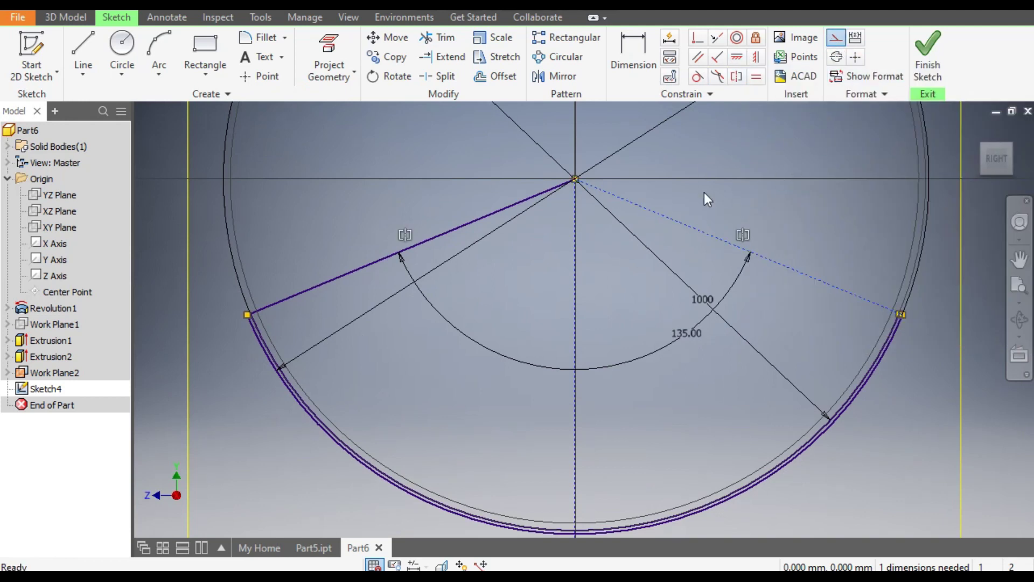
left_click(515, 203)
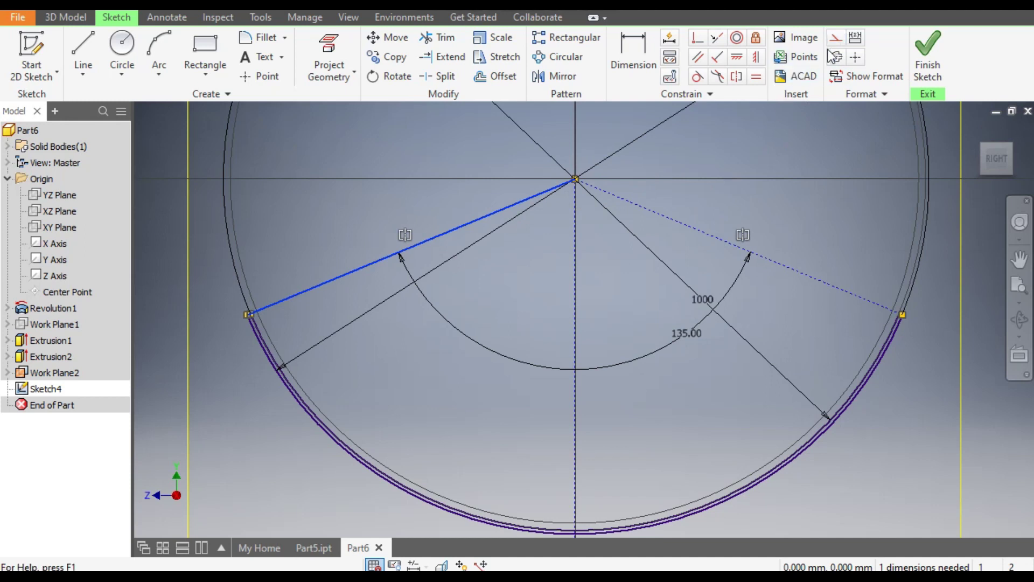
left_click(835, 38)
Draw a short line joining the 1000 mm and 1010 mm circles where the left sloping construction line crosses them
middle_click_drag(243, 322, 361, 253)
scroll(361, 253, "down", 3)
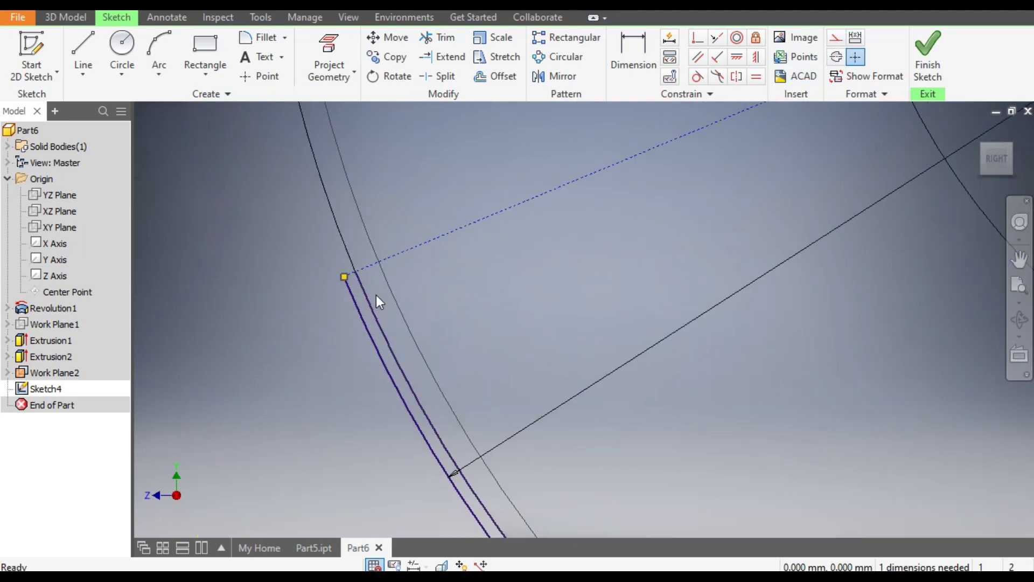
left_click_drag(376, 295, 336, 273)
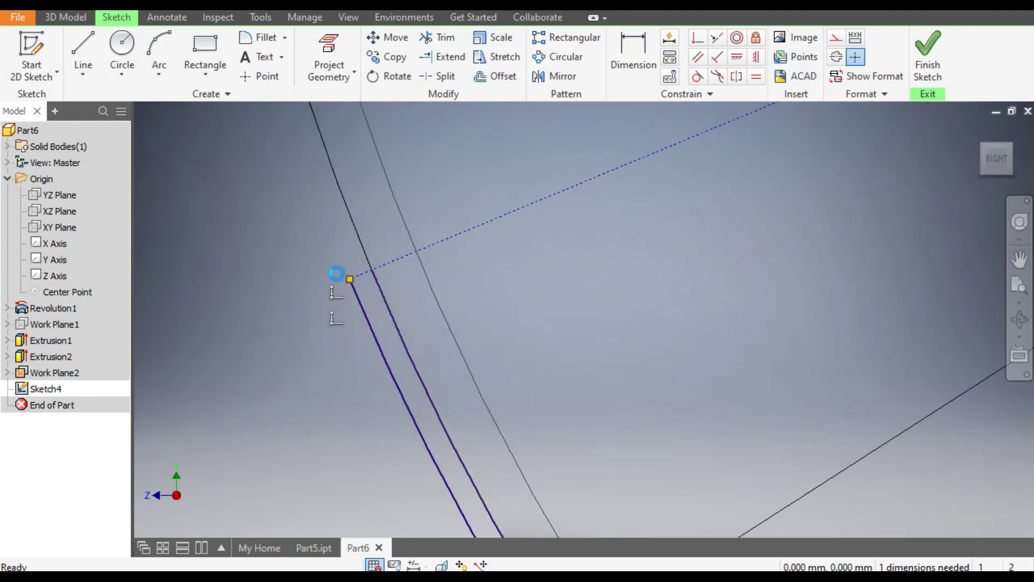
left_click(87, 45)
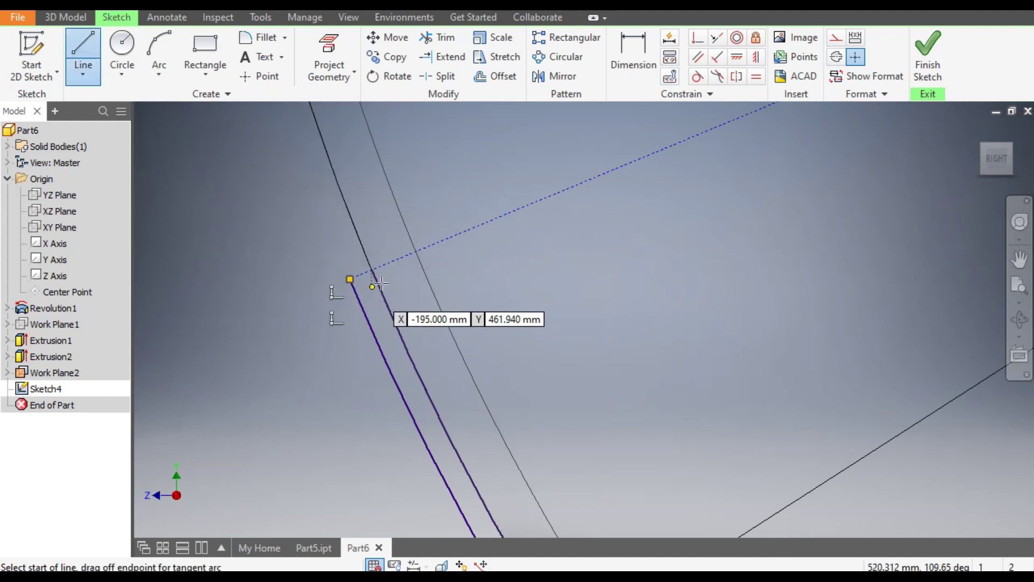
left_click(350, 280)
left_click(372, 270)
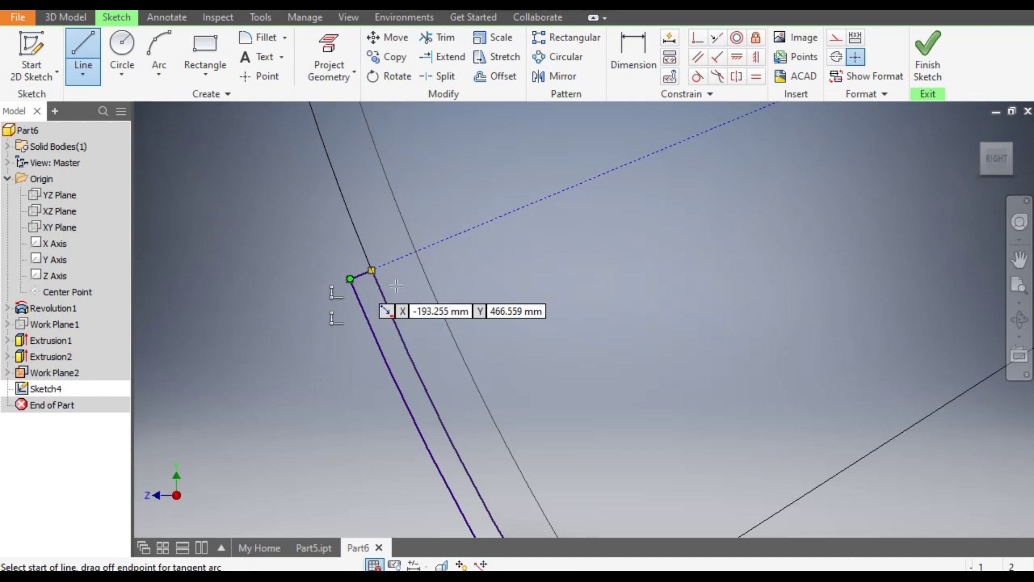
Close the right end of the saddle strip with a 5 mm line between the two circles along the sloping construction line
scroll(317, 270, "up", 3)
scroll(716, 322, "up", 3)
middle_click_drag(716, 322, 434, 295)
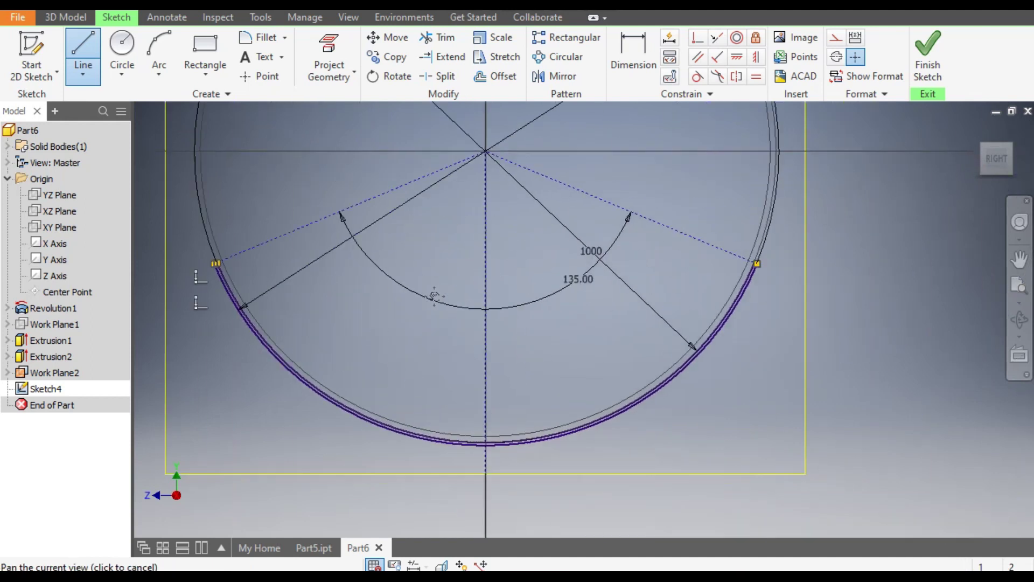
scroll(771, 270, "down", 5)
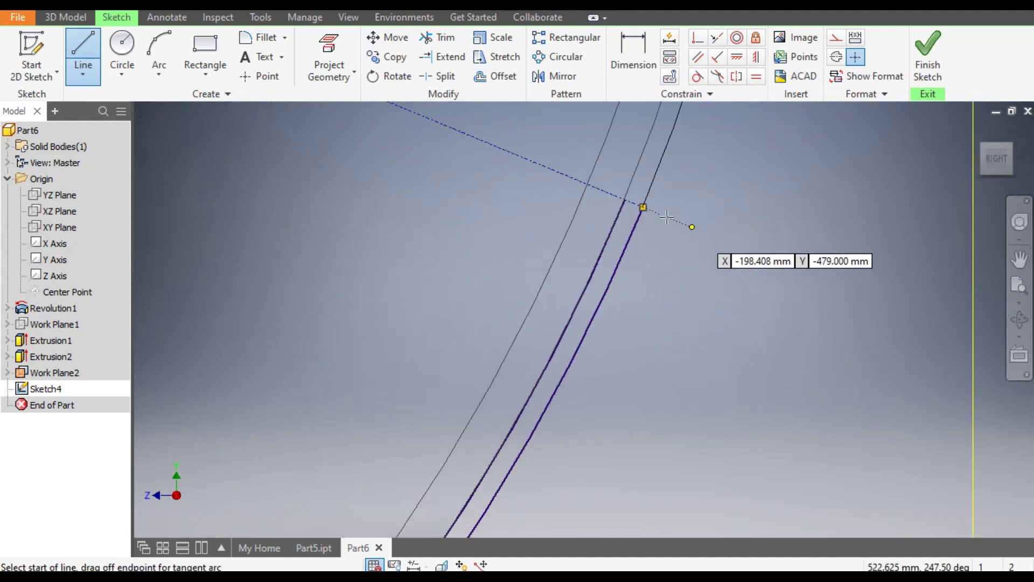
scroll(667, 217, "down", 2)
left_click(615, 197)
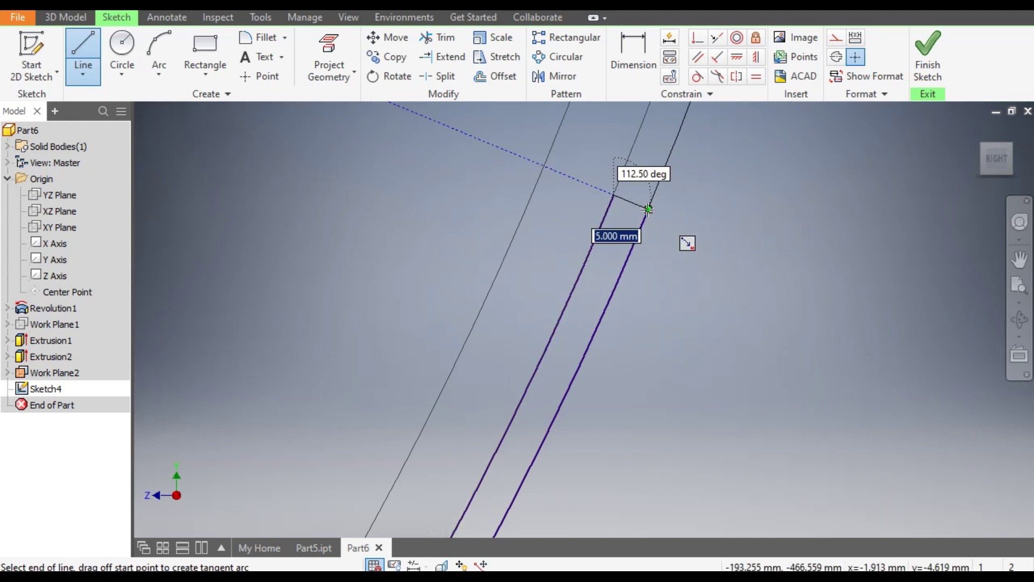
double_click(648, 208)
Finish the sketch and extrude the closed arc strip 200 mm symmetrically about the sketch plane, joined to the tank
scroll(824, 247, "up", 5)
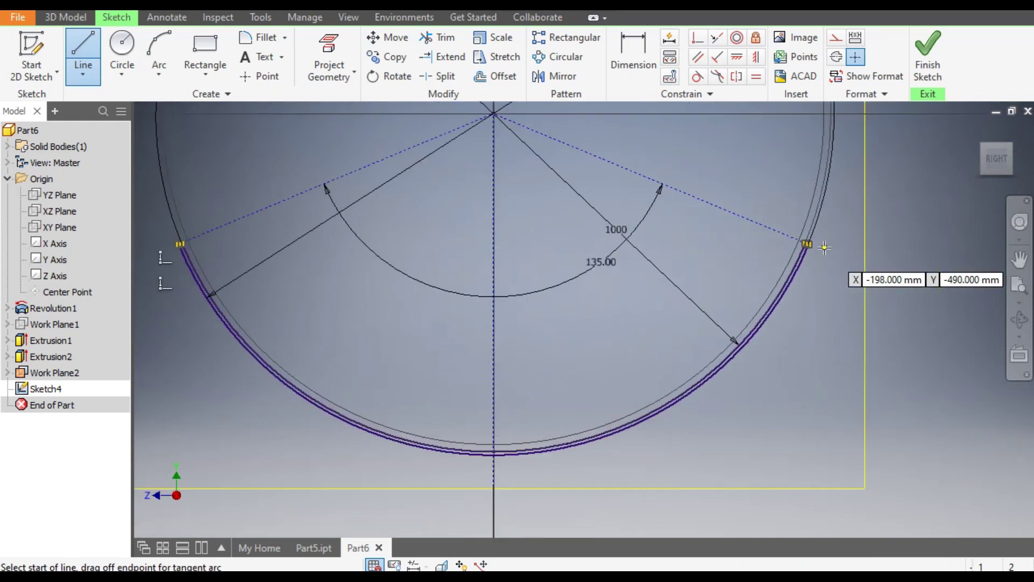
scroll(824, 247, "up", 3)
left_click(928, 54)
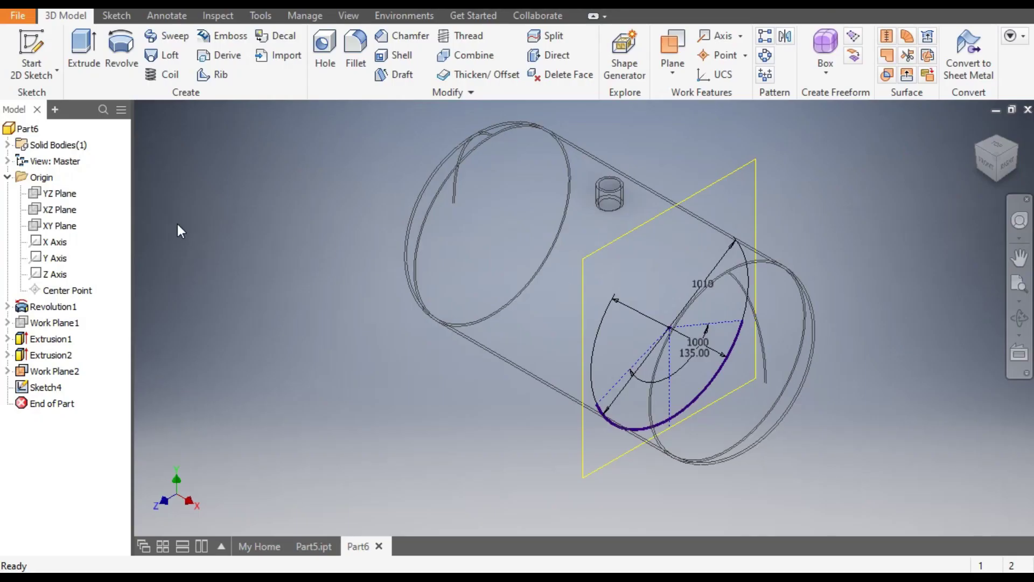
left_click(80, 42)
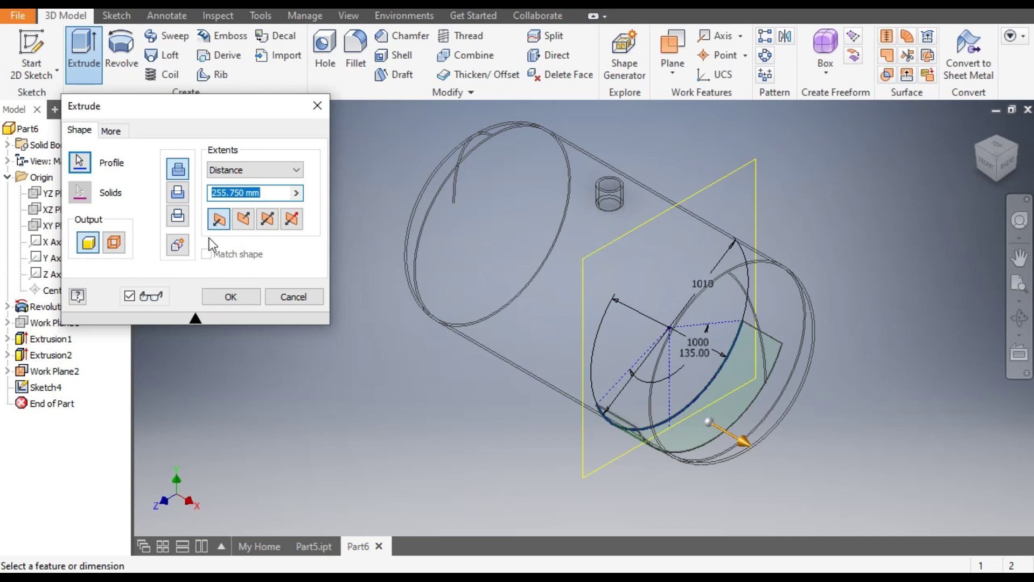
left_click(268, 220)
left_click_drag(261, 193, 216, 217)
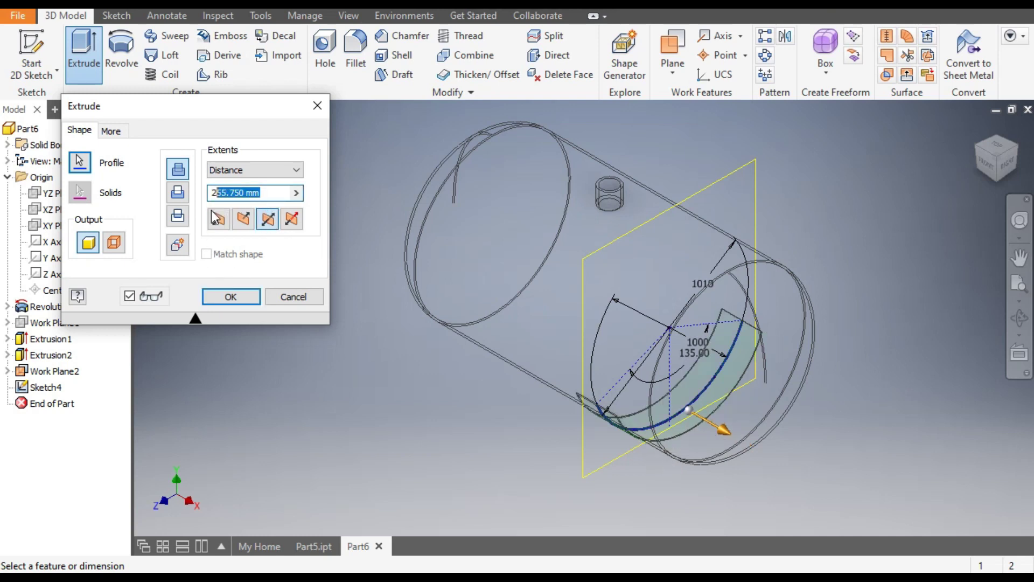
type("200")
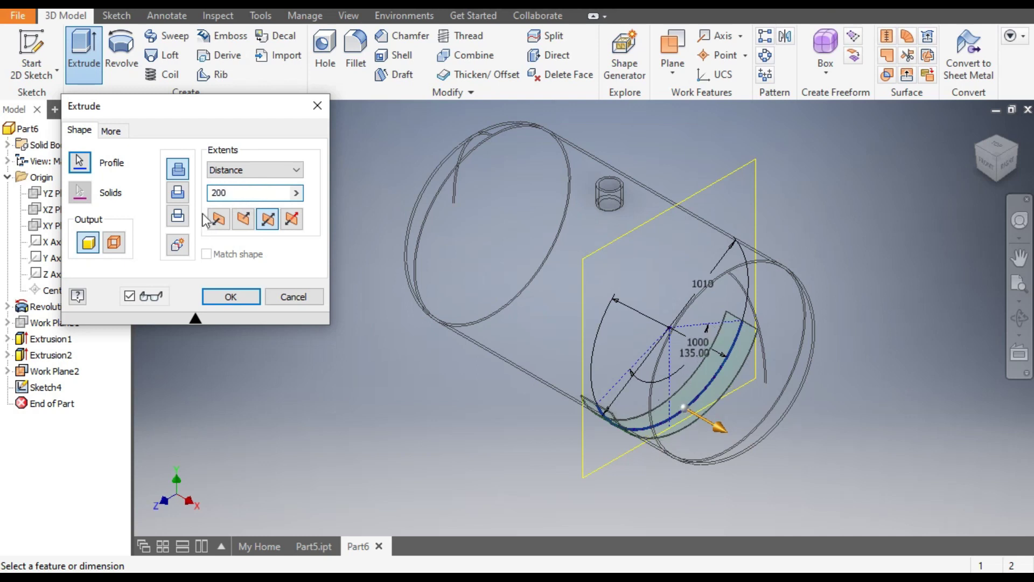
left_click(225, 295)
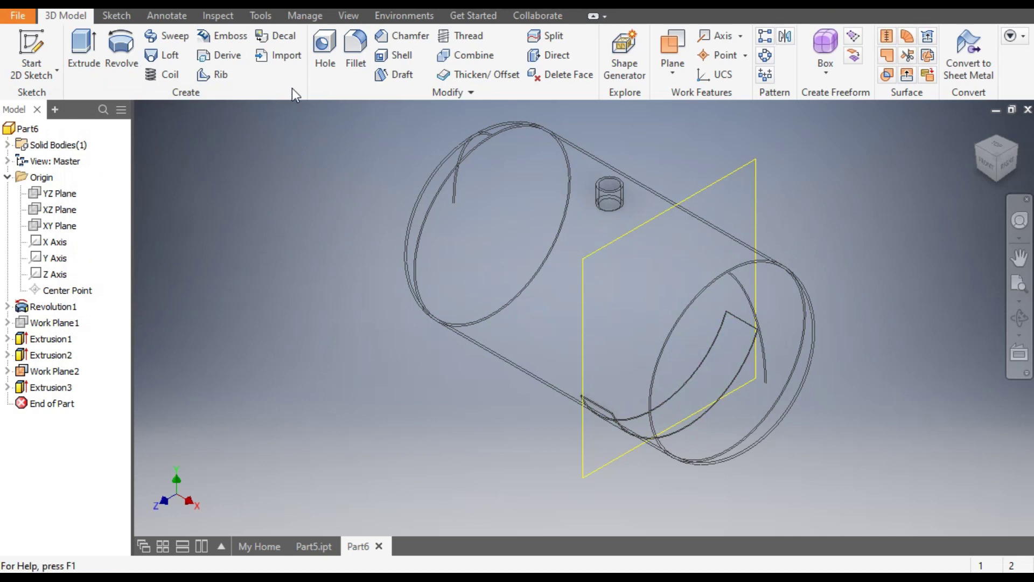
Set the model's visual style to Shaded with Edges
left_click(349, 16)
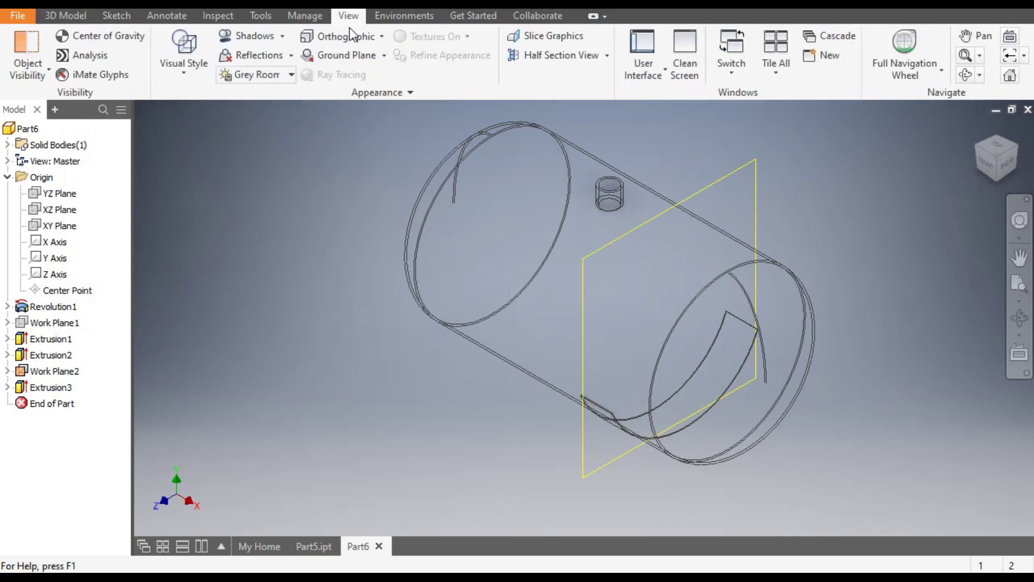
left_click(182, 72)
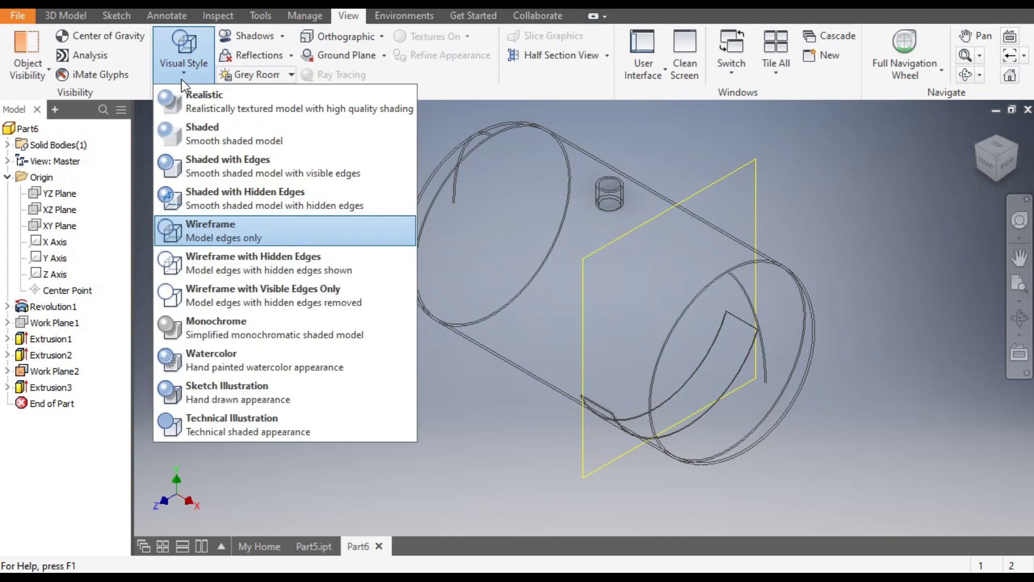
left_click(228, 176)
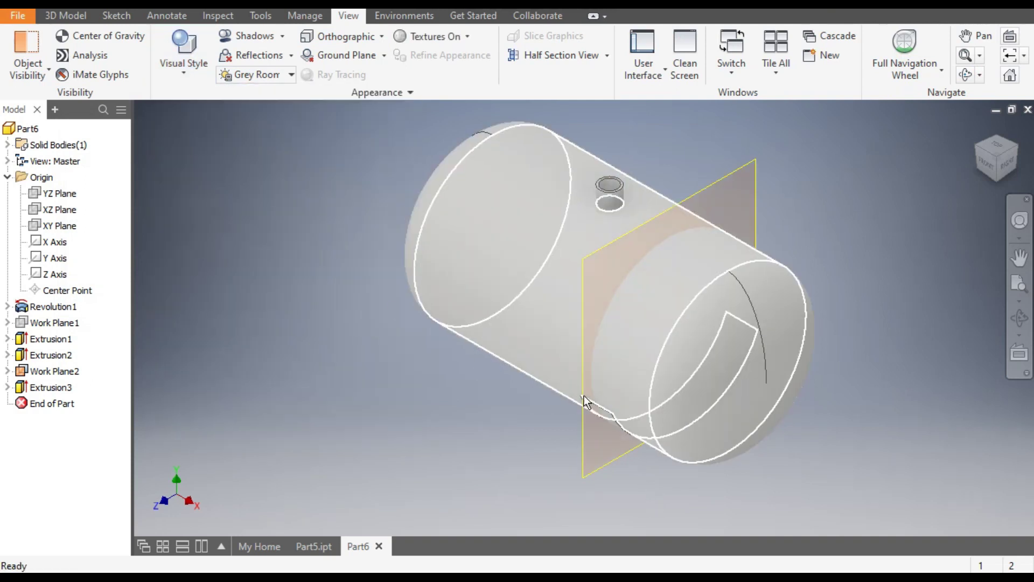
Inspect the extruded saddle strip from below and from the home view, and compare it with the Part5 reference tank
scroll(612, 435, "down", 3)
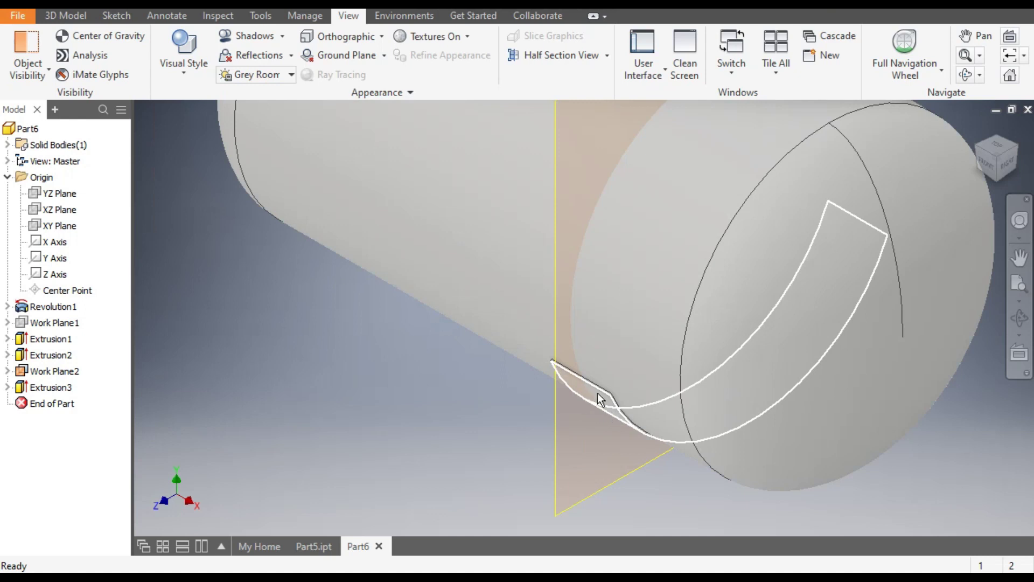
left_click(998, 183)
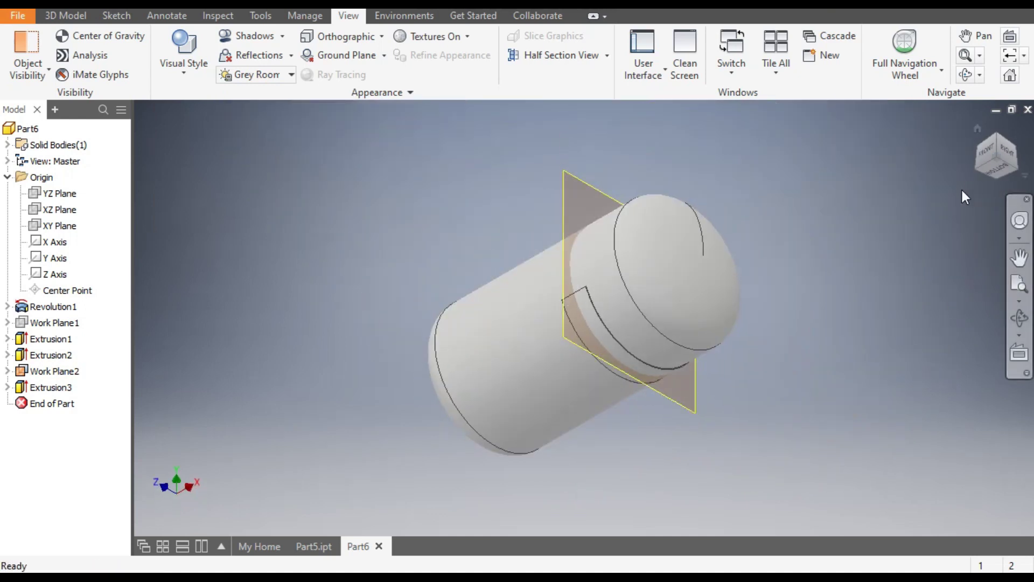
key("F2")
left_click(978, 128)
scroll(566, 377, "up", 3)
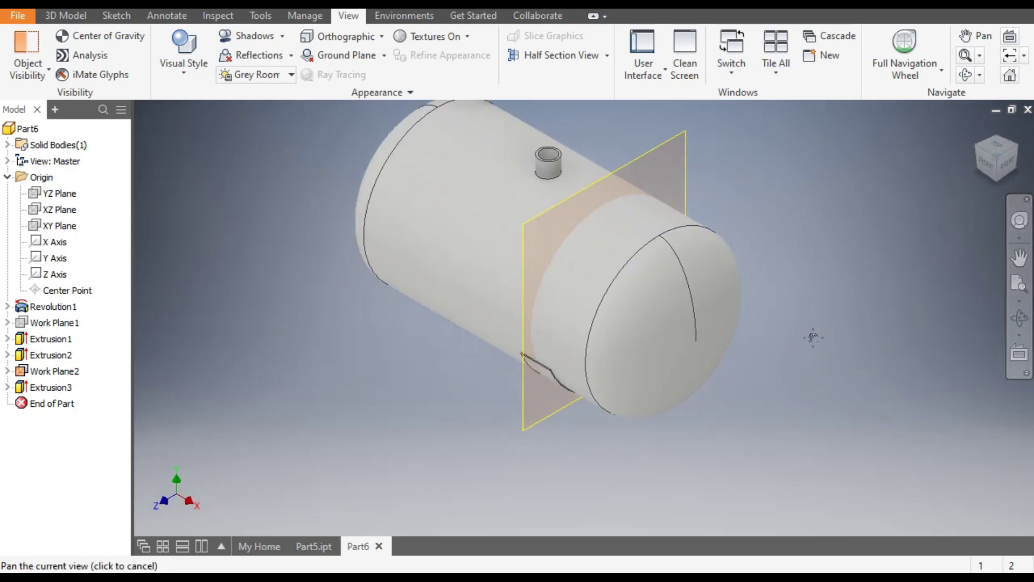
left_click(314, 546)
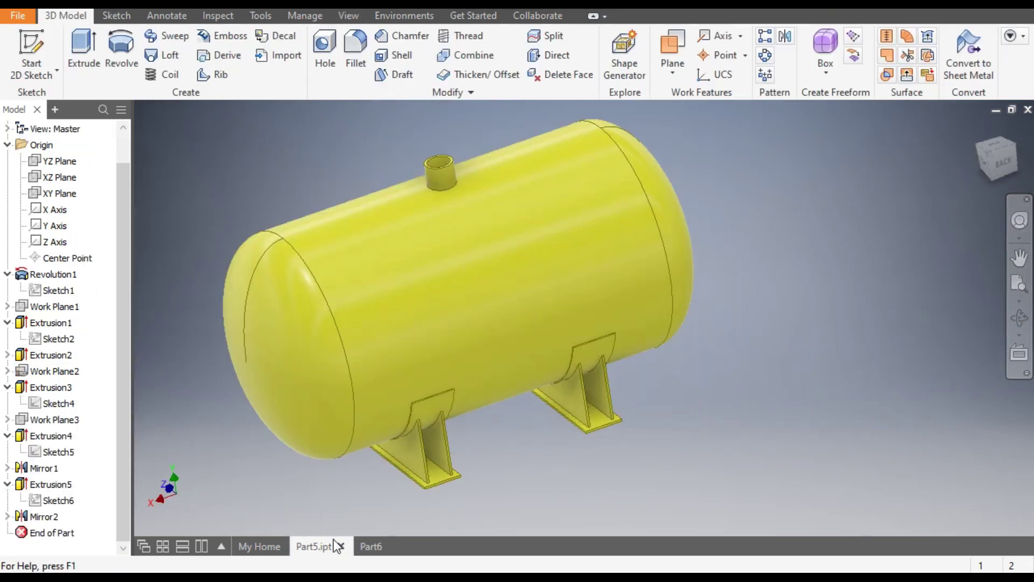
left_click(370, 547)
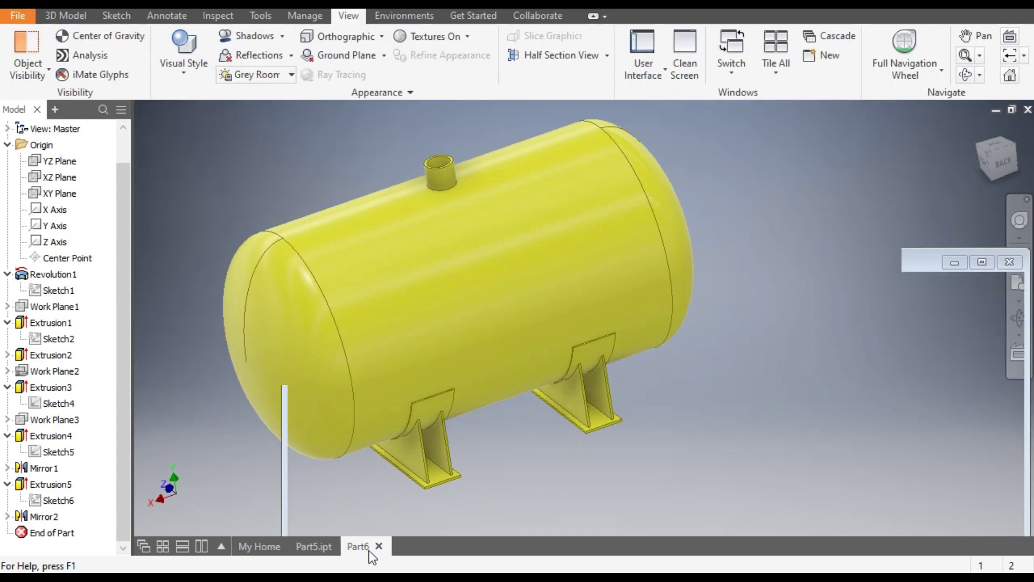
Create a work plane offset 50 mm from the saddle strip's existing work plane, towards the near domed end
left_click_drag(600, 450, 584, 409)
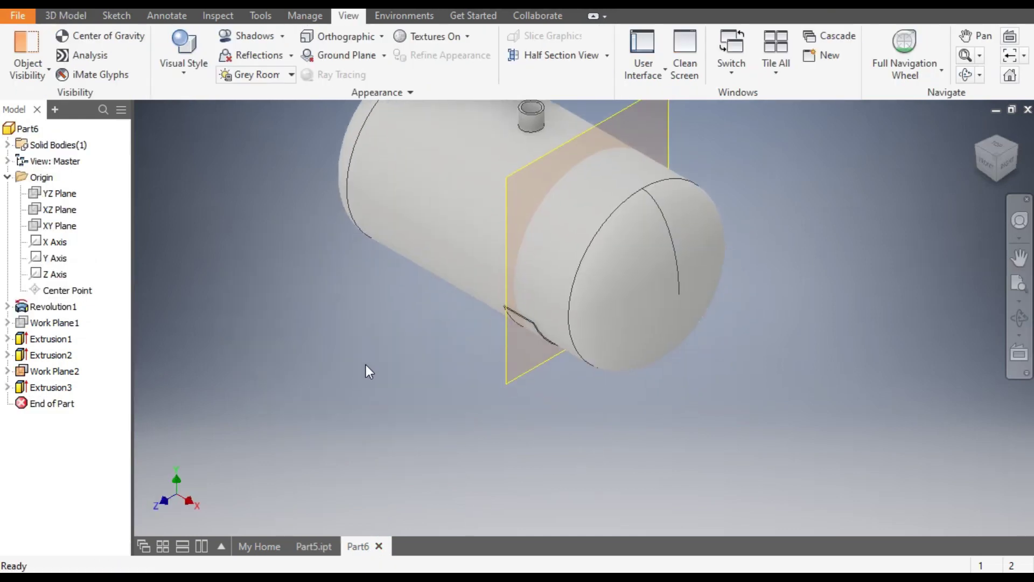
left_click(66, 15)
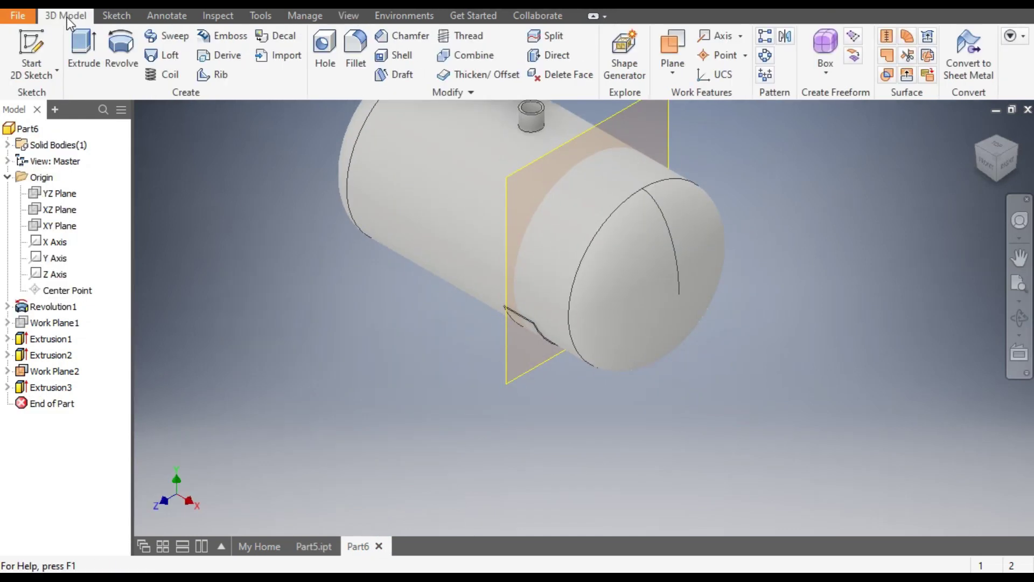
left_click(673, 74)
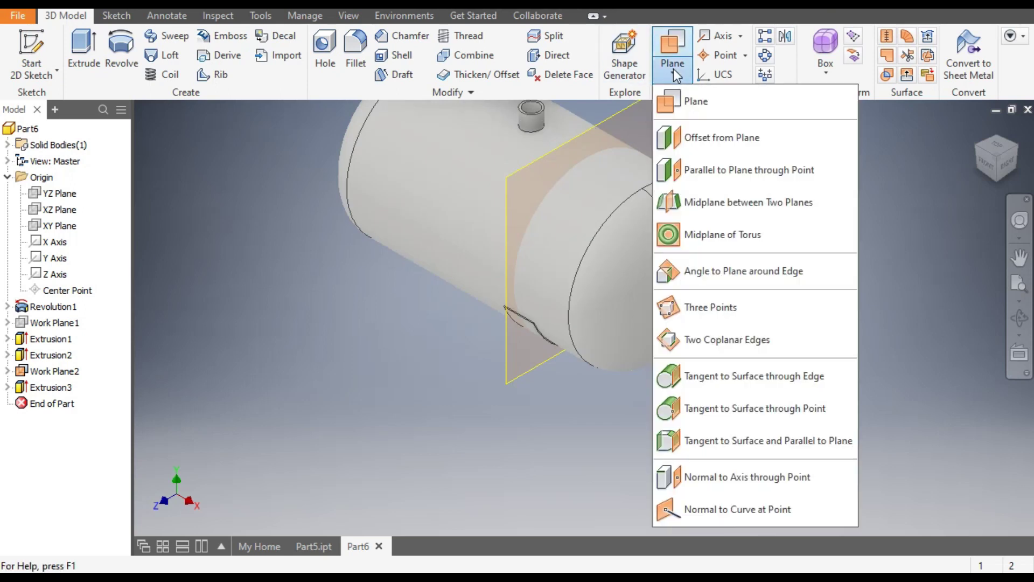
left_click(698, 141)
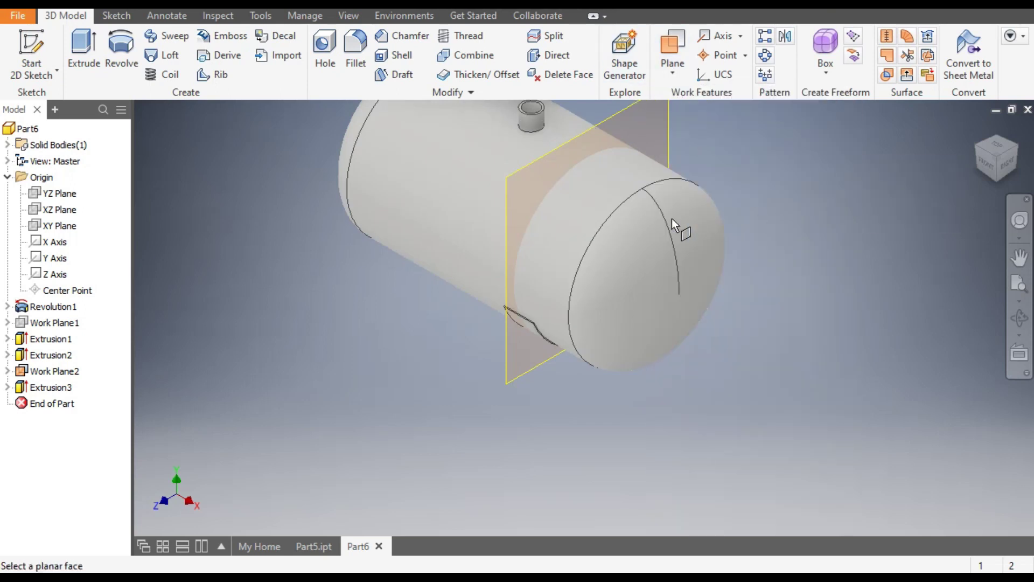
left_click(547, 154)
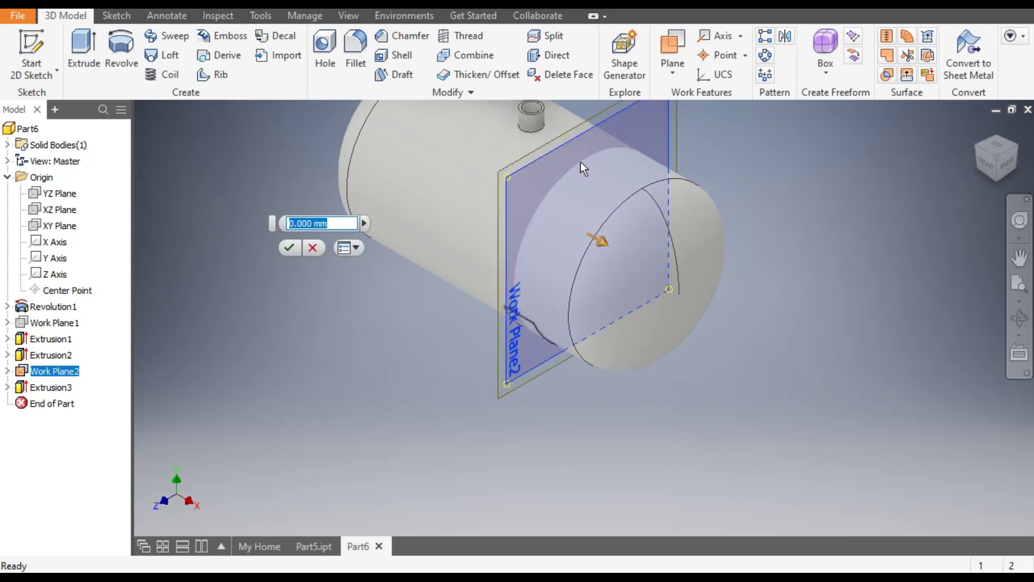
type("50")
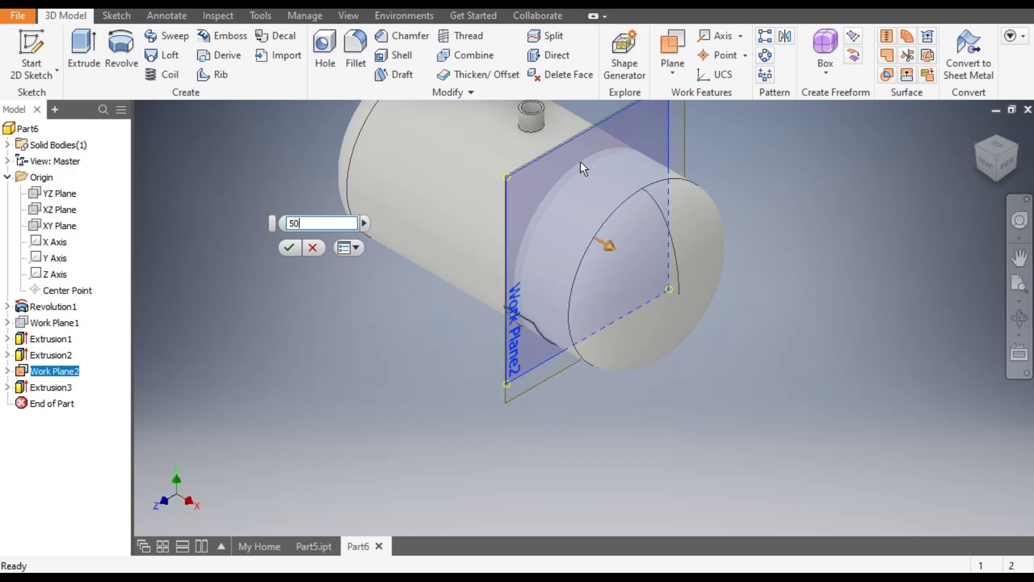
key("Return")
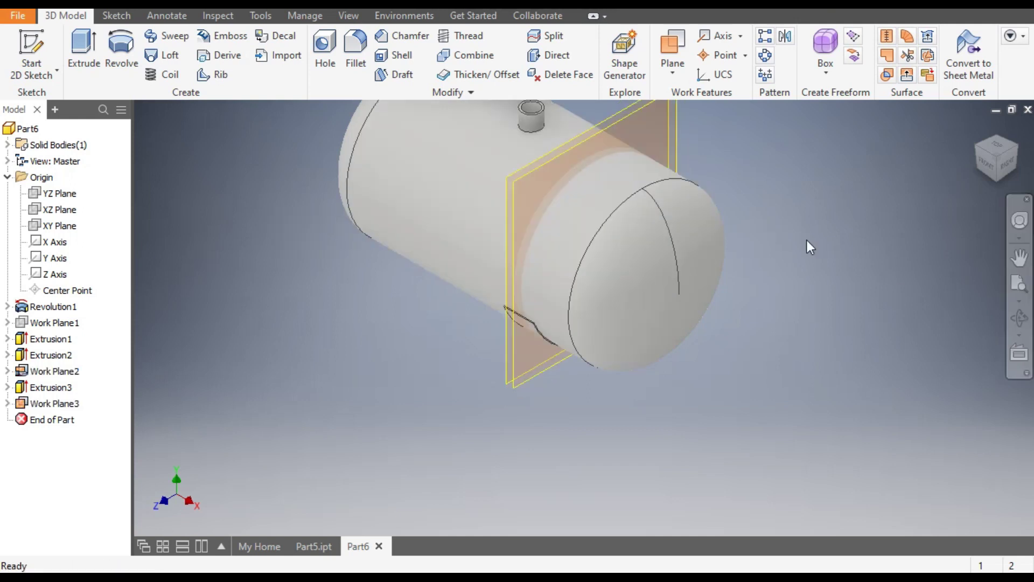
Start a sketch on the new offset plane and check the saddle support's profile in the Part5 reference from the right
left_click(592, 135)
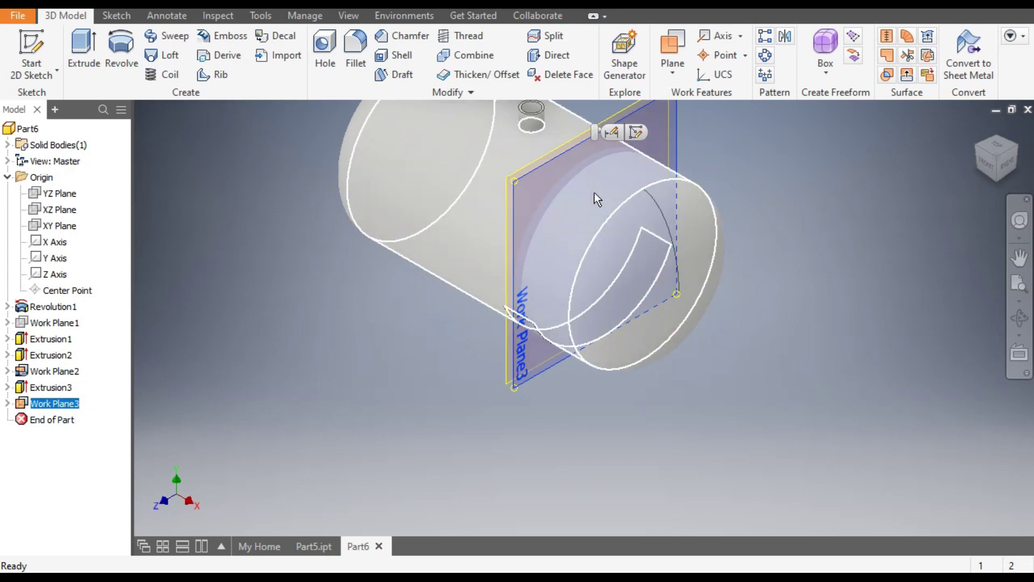
left_click(636, 132)
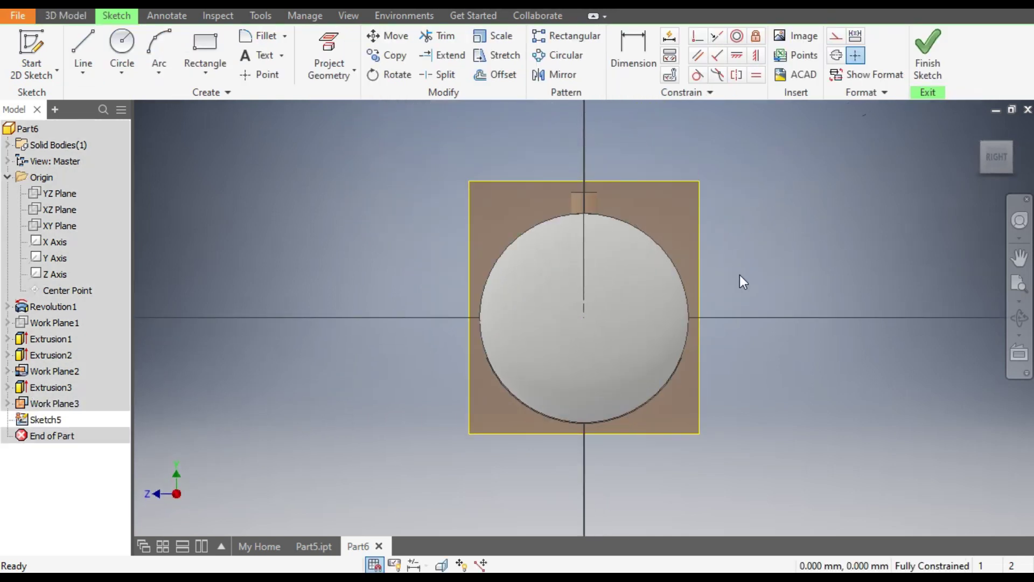
mouse_move(788, 385)
middle_mouse_down()
mouse_move(749, 337)
mouse_move(547, 341)
middle_mouse_up()
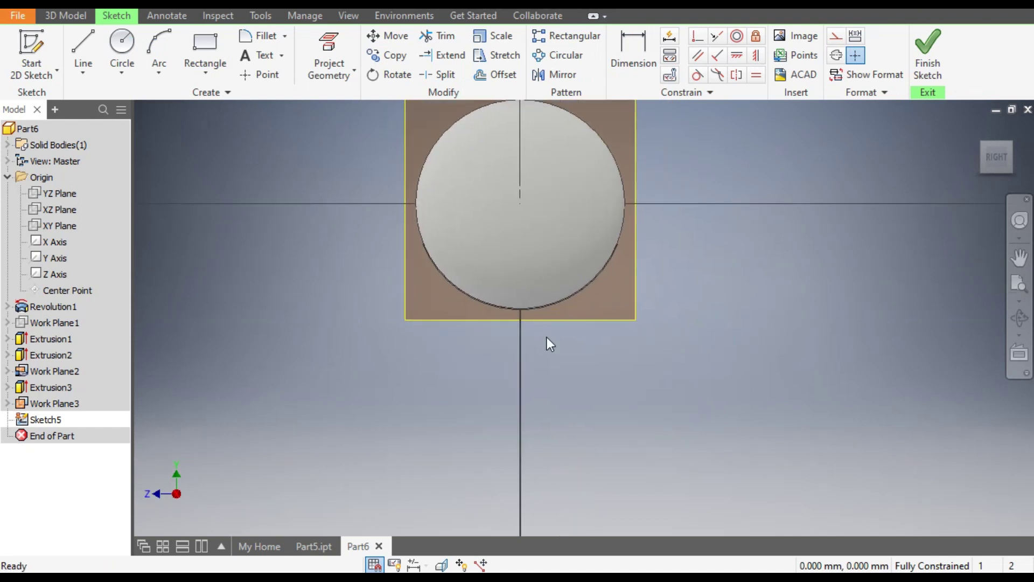
scroll(473, 285, "up", 3)
left_click(312, 547)
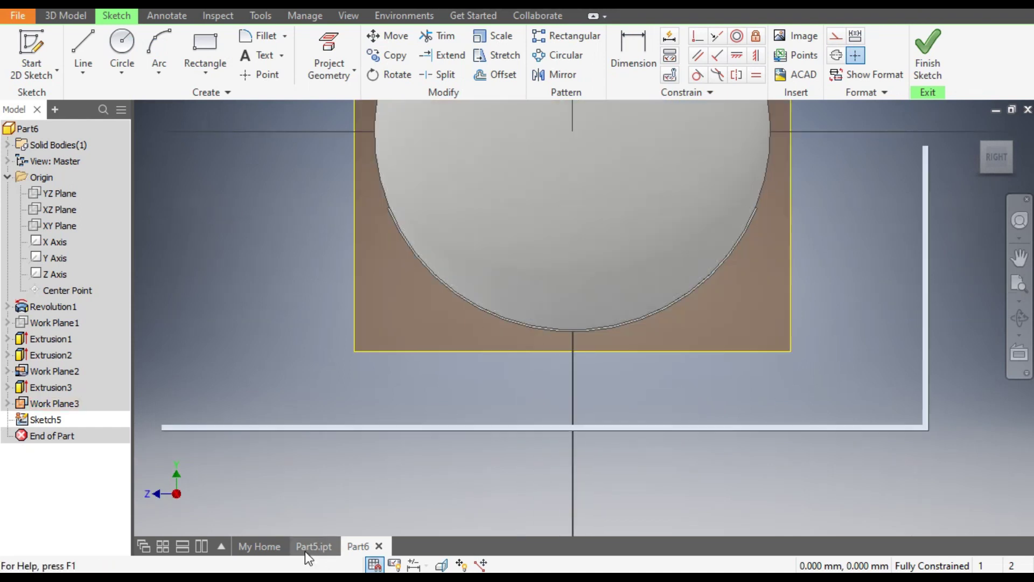
left_click(987, 166)
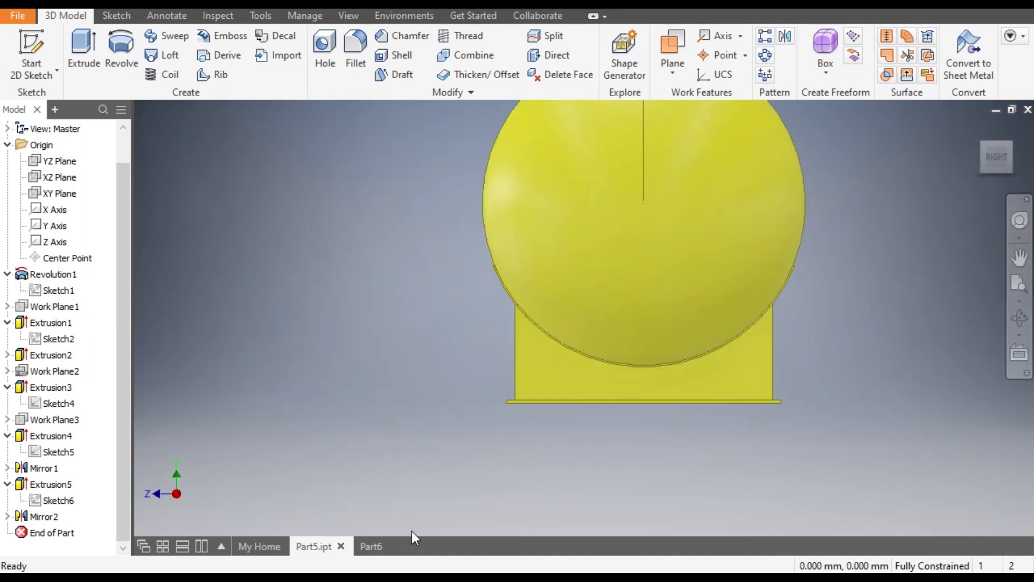
left_click(376, 546)
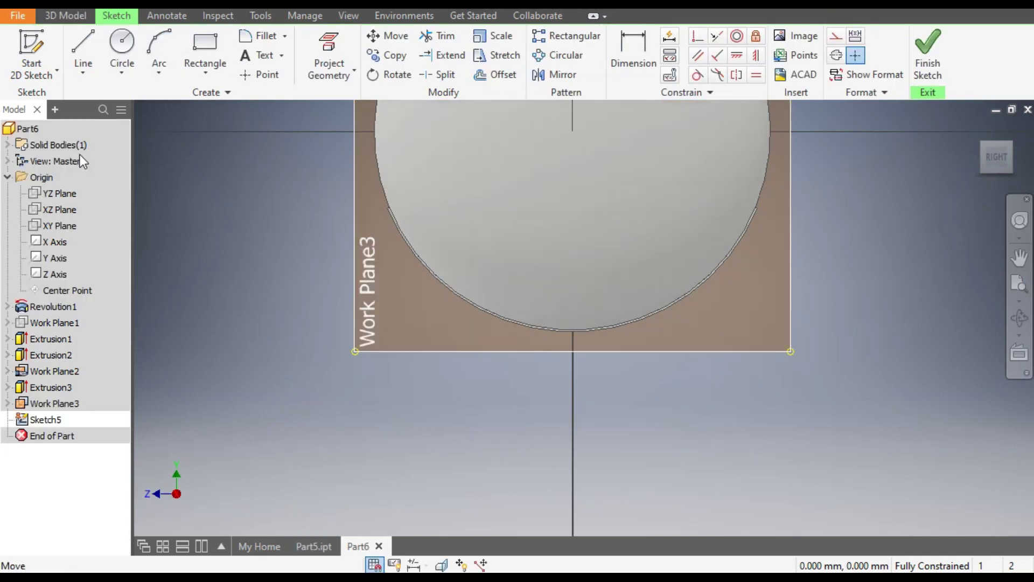
Sketch half the support outline from the strip's outer edge: about 318 mm down, 391 mm across to the vertical axis, then up to the strip's lowest point
left_click(76, 44)
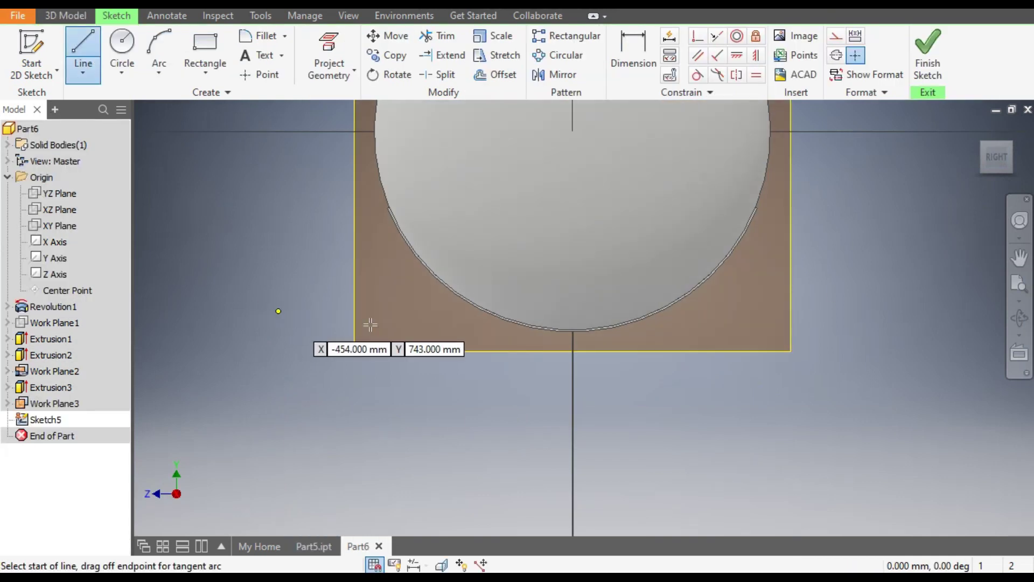
scroll(409, 253, "down", 3)
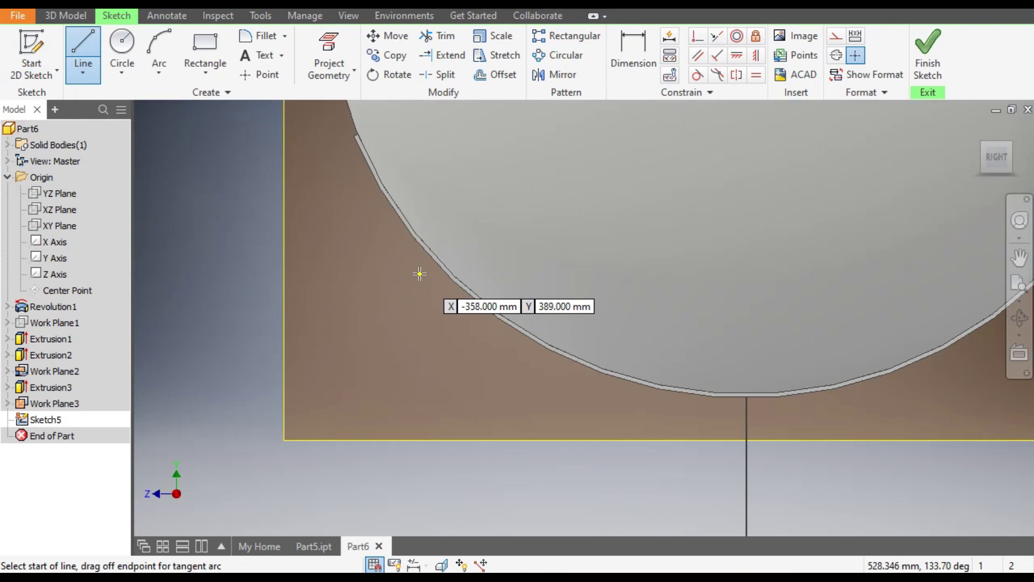
left_click(418, 240)
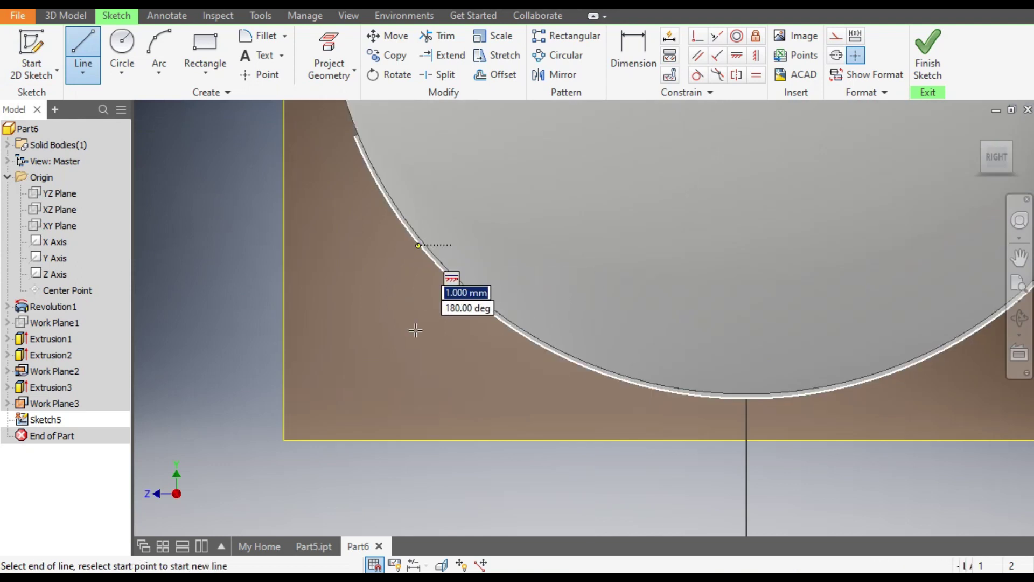
scroll(426, 483, "down", 2)
scroll(442, 473, "up", 3)
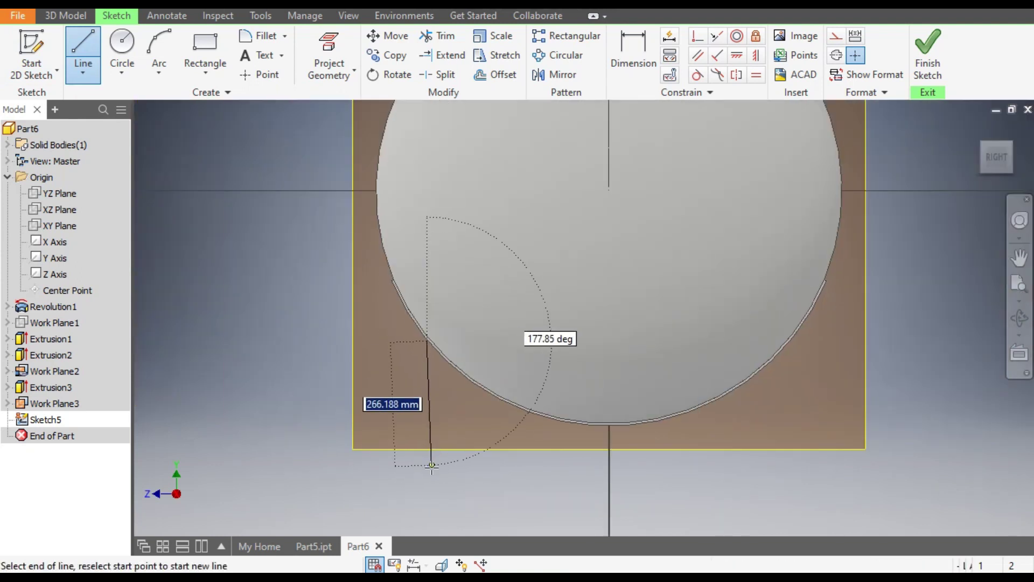
left_click(426, 490)
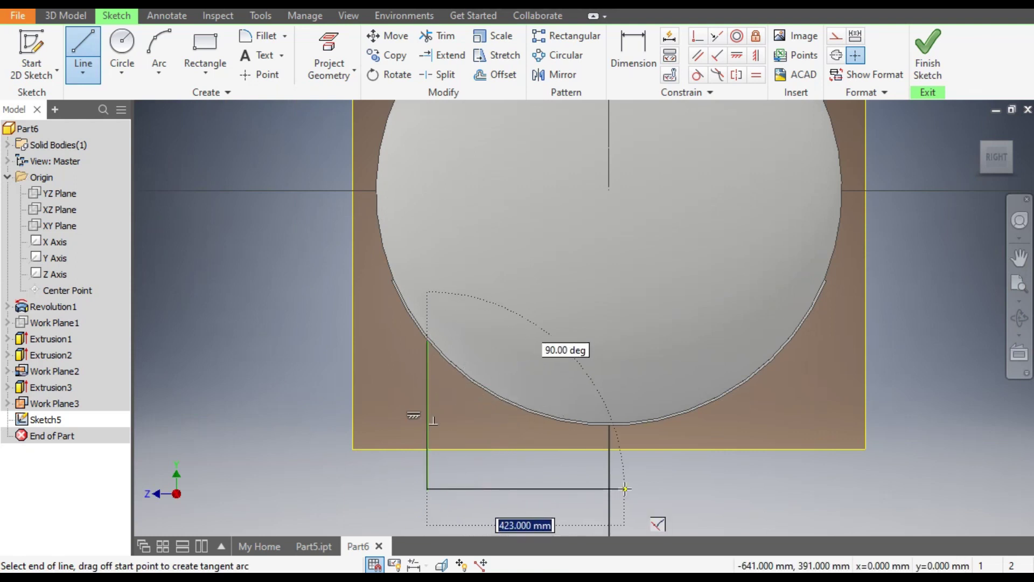
left_click(609, 489)
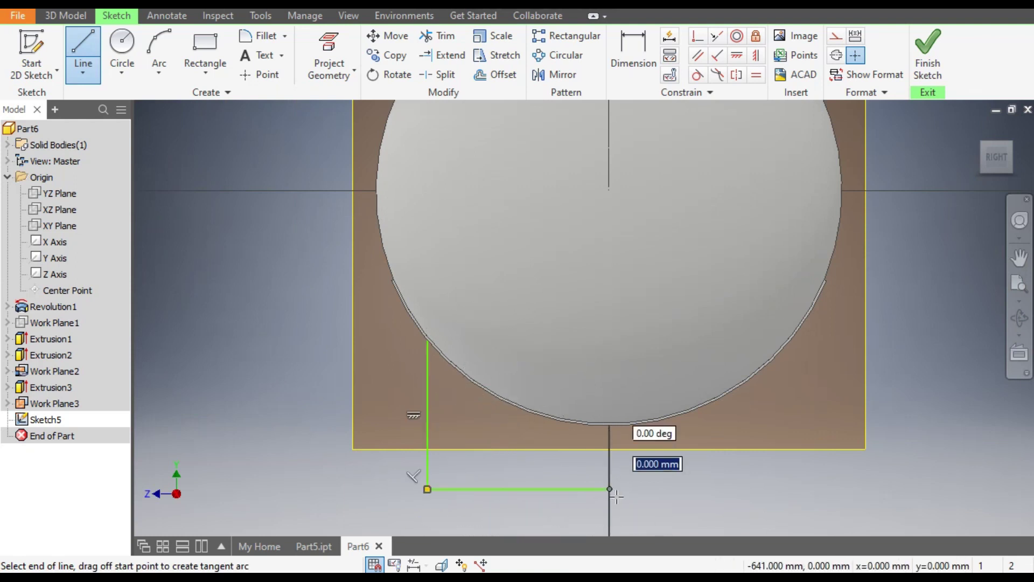
scroll(609, 426, "down", 2)
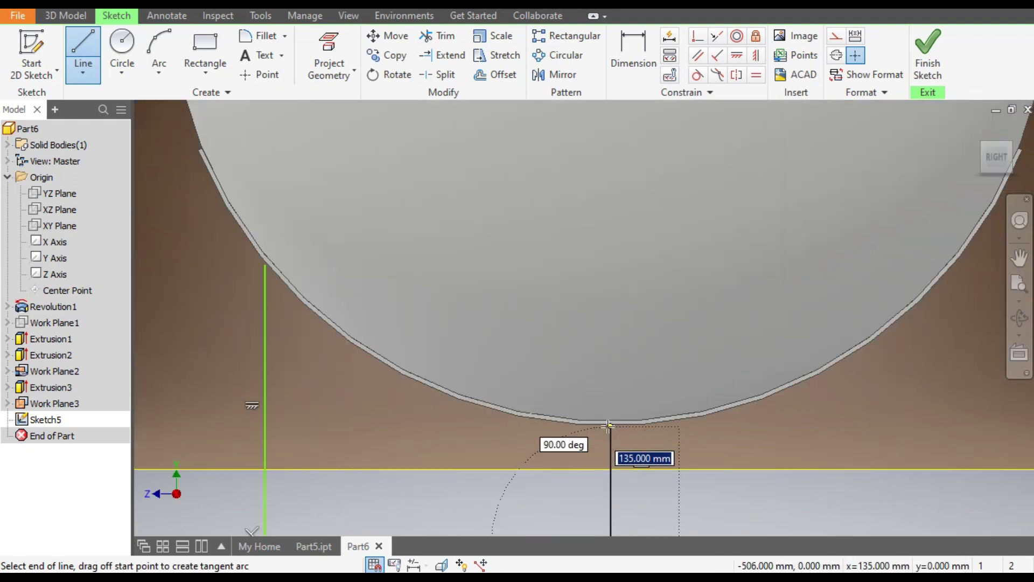
scroll(609, 425, "down", 2)
double_click(620, 424)
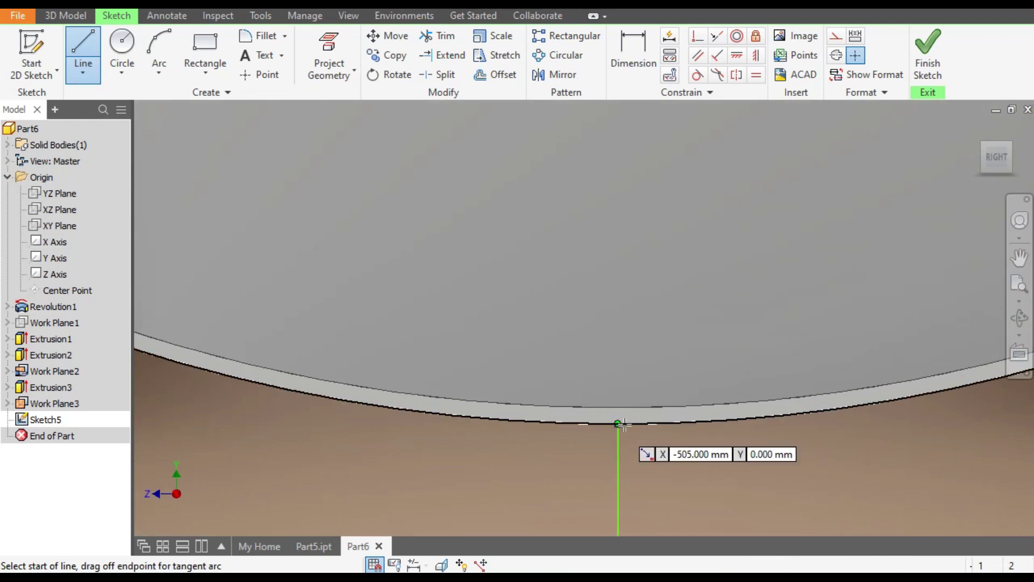
scroll(625, 425, "up", 3)
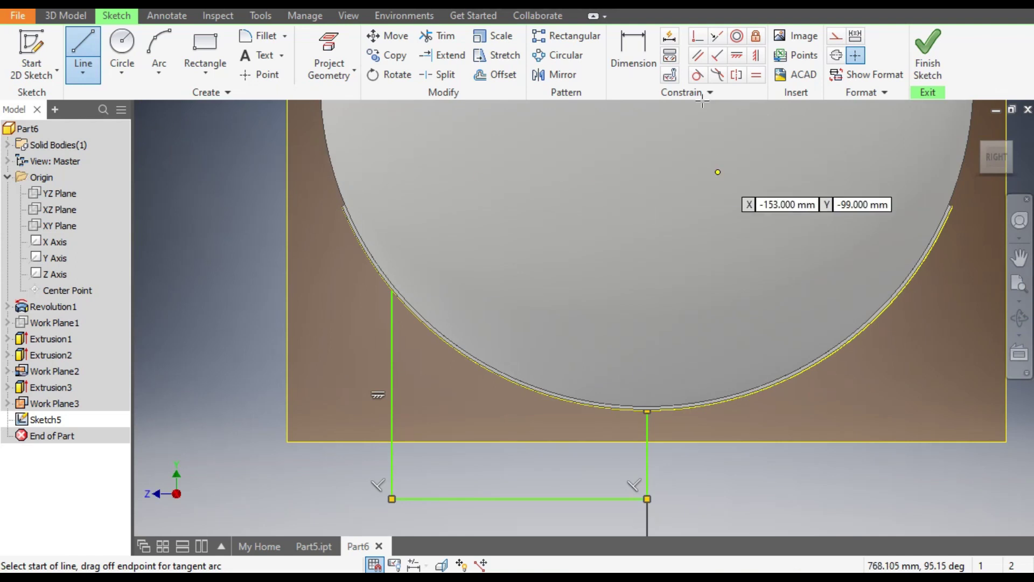
Dimension the outline's outer vertical line to 300 mm and its bottom line to 400 mm
left_click(630, 46)
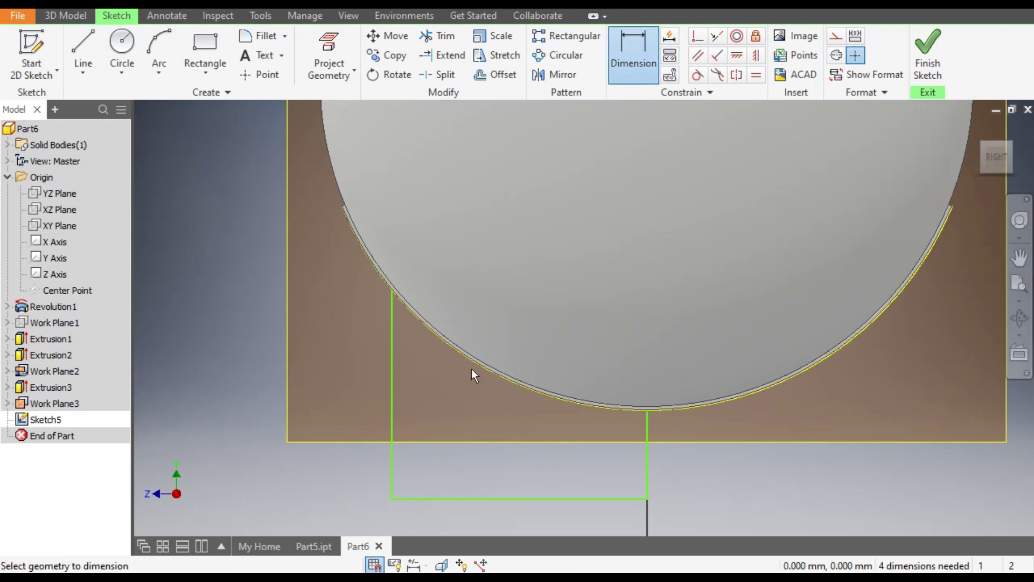
left_click(391, 403)
left_click(319, 405)
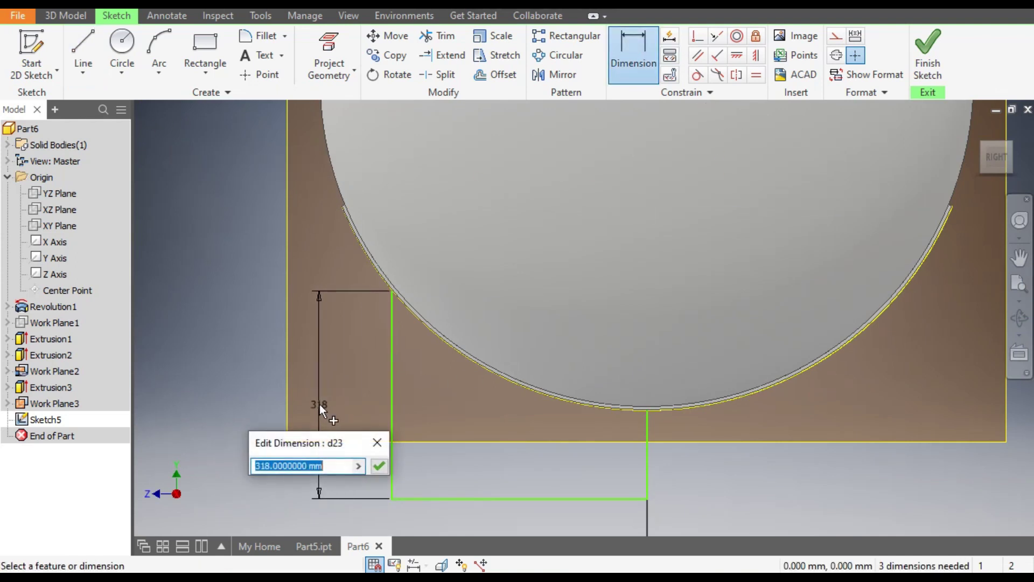
type("300")
key("Return")
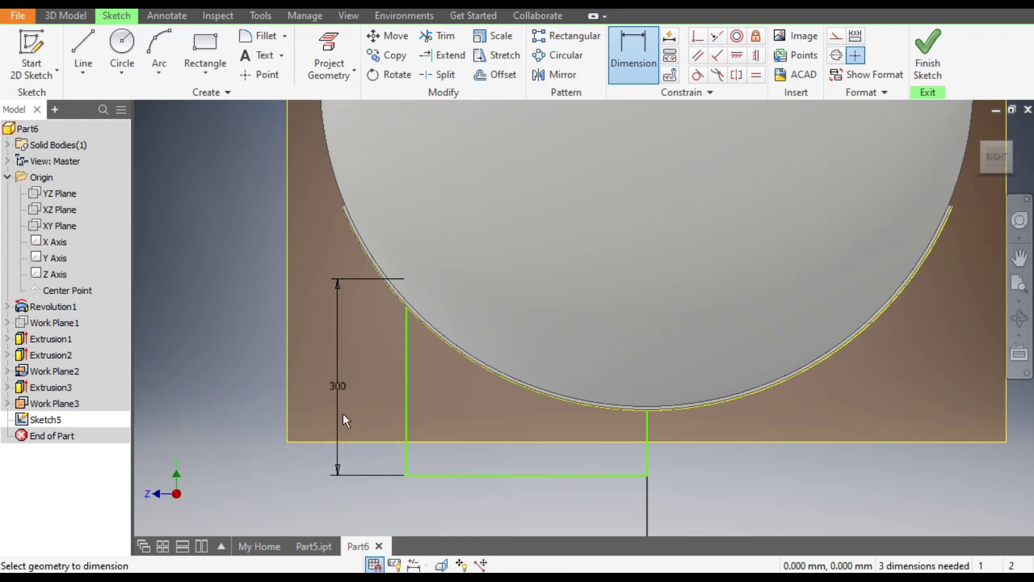
left_click(472, 476)
left_click(474, 502)
type("400")
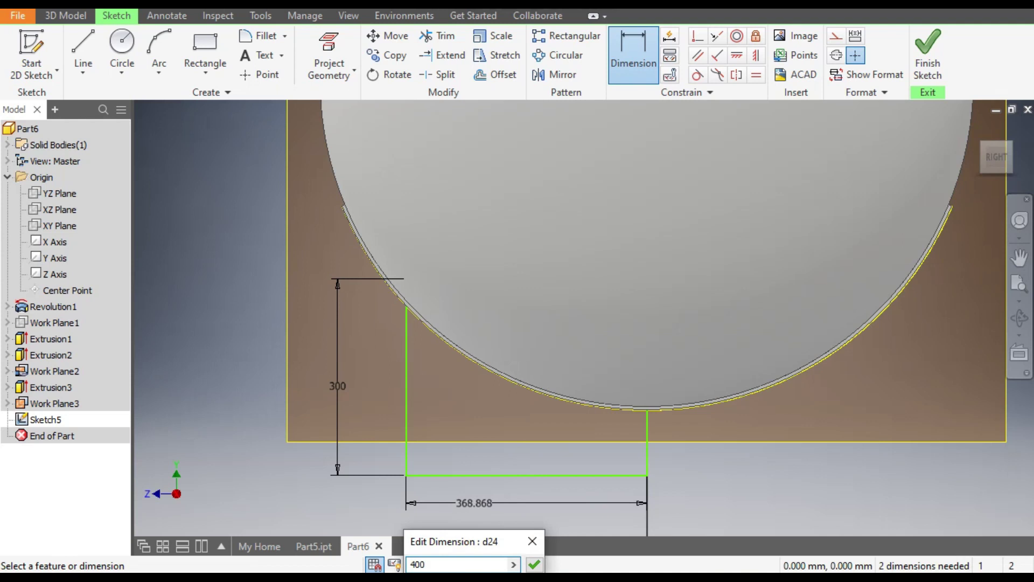
key("Return")
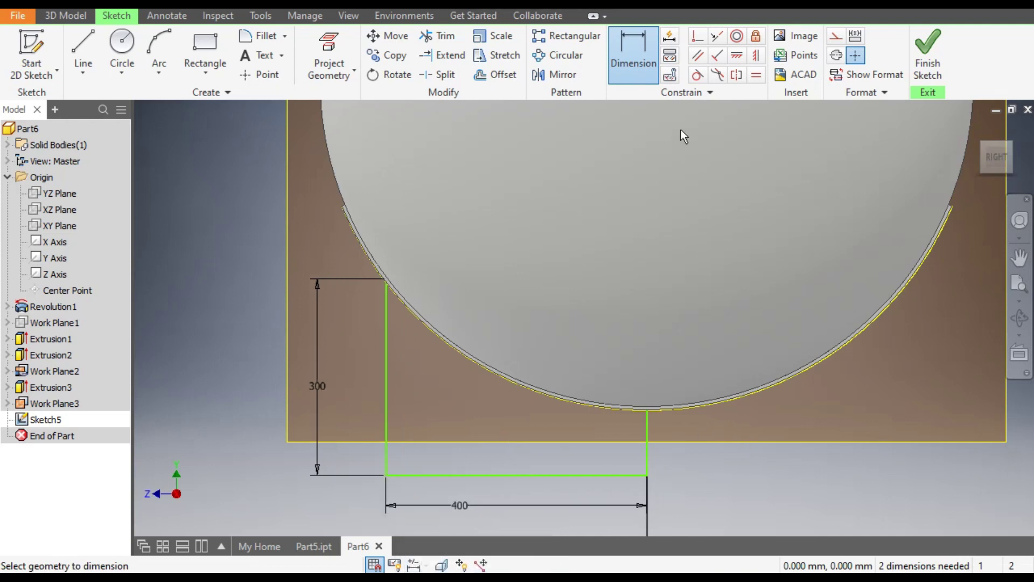
Set the model's visual style to Wireframe while keeping the support sketch open
left_click(348, 16)
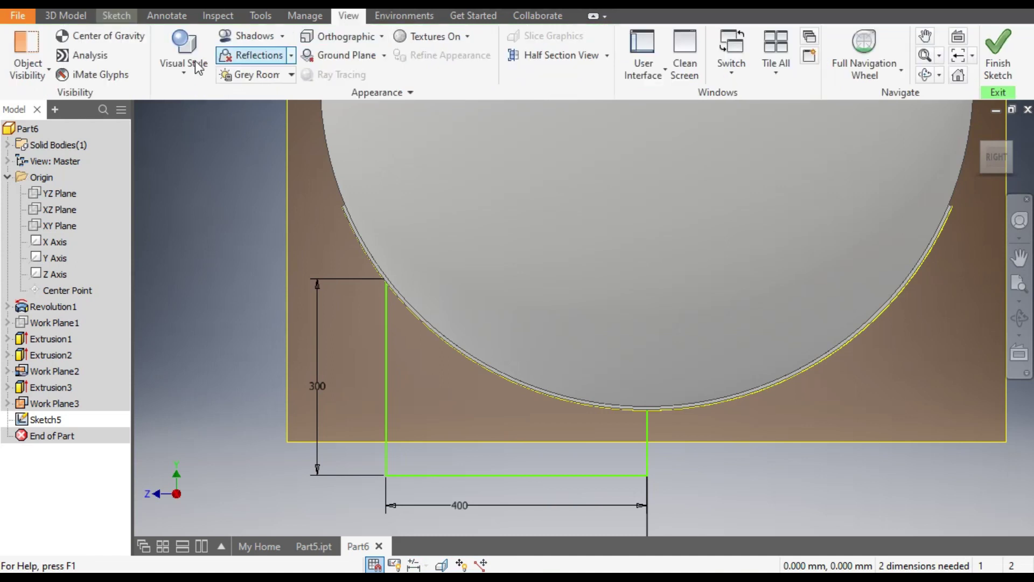
left_click(183, 68)
left_click(218, 231)
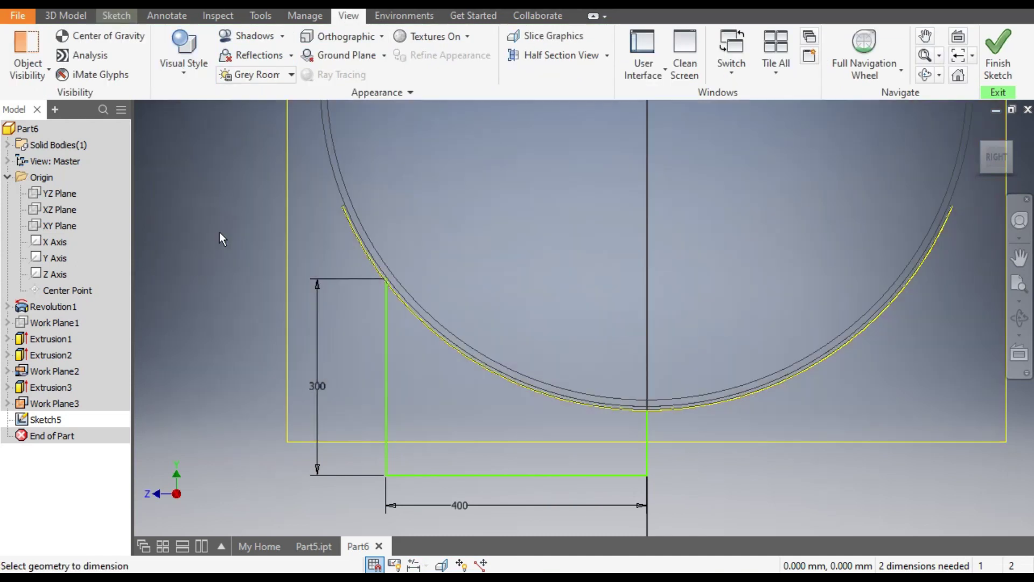
Make the upper endpoint of the outer vertical line coincident with the saddle strip's outer arc
scroll(388, 283, "up", 5)
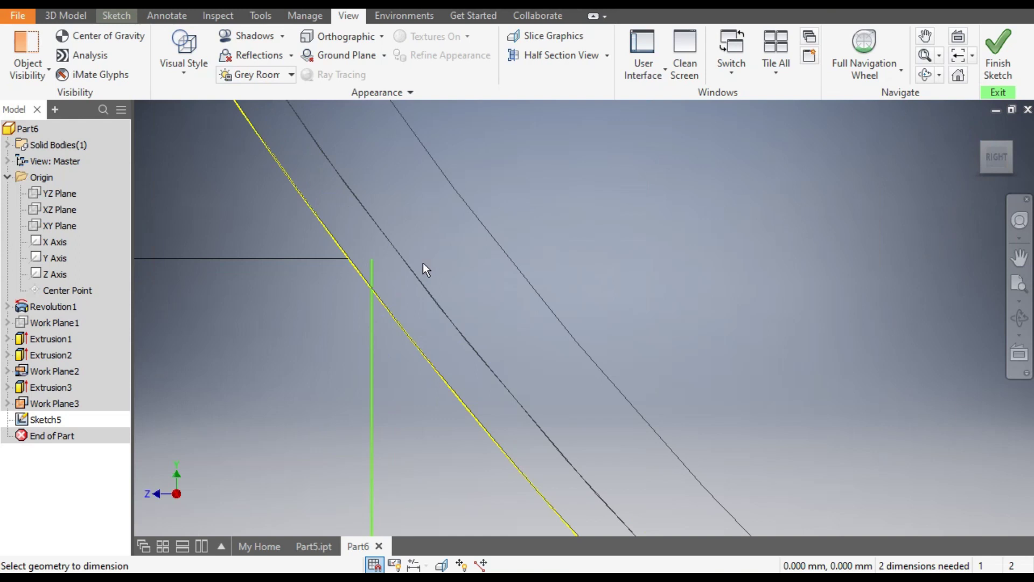
scroll(441, 241, "down", 3)
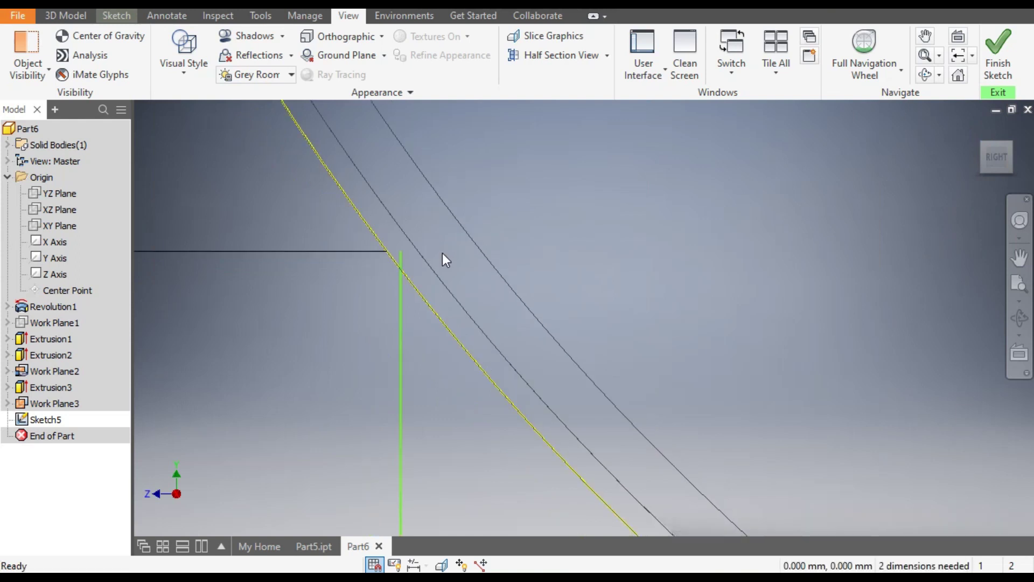
left_click(117, 16)
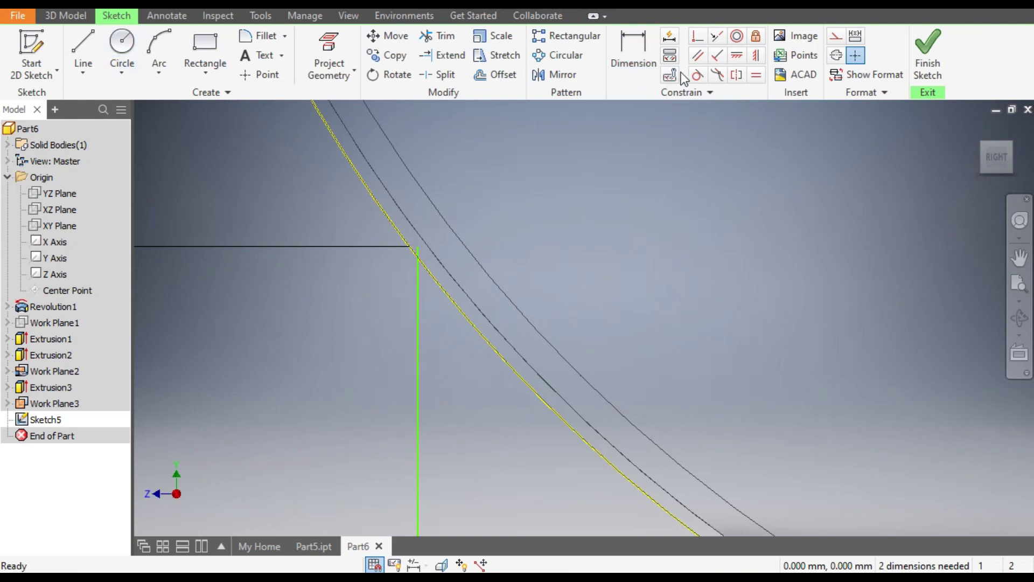
left_click(698, 39)
left_click(422, 248)
left_click(429, 272)
scroll(354, 231, "up", 5)
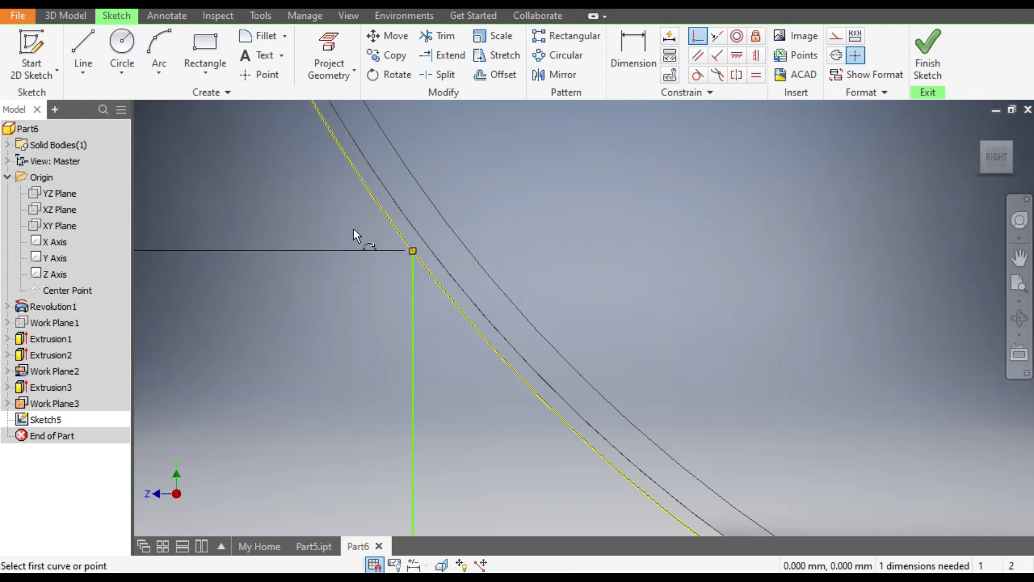
Make the upper endpoint of the centre vertical line coincident with the outer arc at the strip's lowest point
scroll(600, 374, "down", 5)
scroll(654, 331, "down", 3)
left_click(674, 326)
left_click(647, 328)
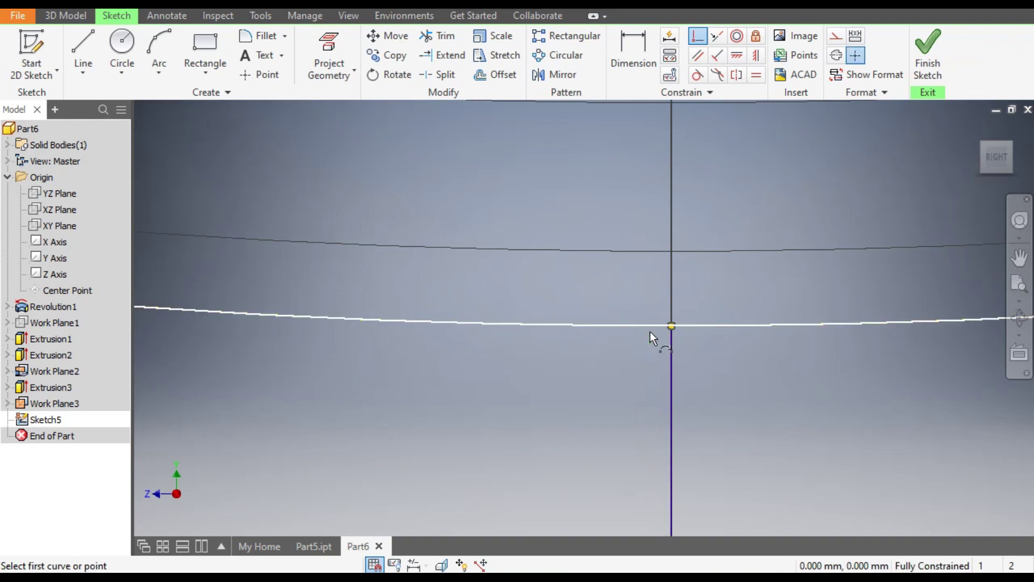
scroll(705, 342, "up", 5)
scroll(462, 358, "up", 2)
middle_click_drag(461, 358, 484, 389)
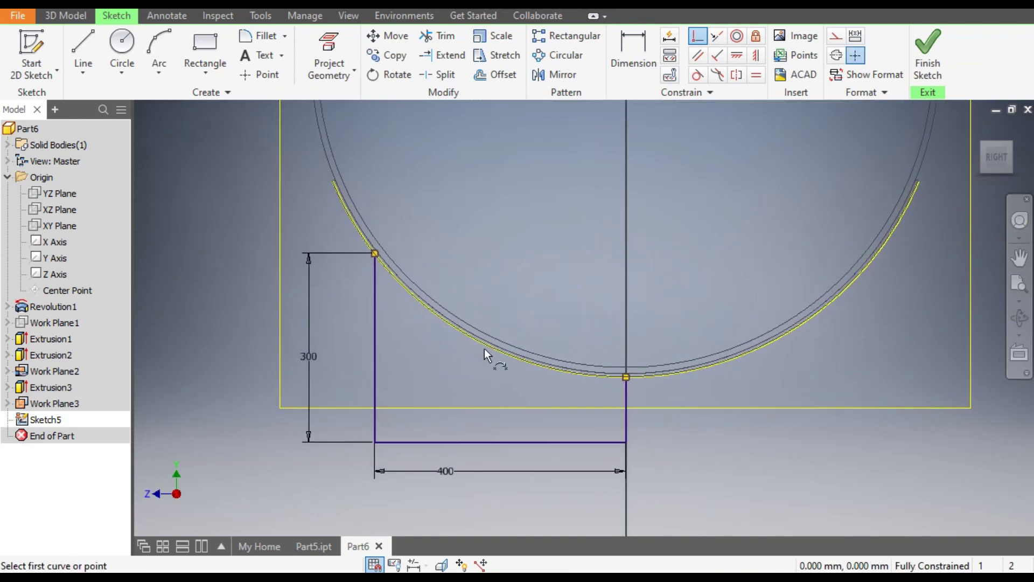
Draw a three-point arc along the saddle strip's outer curve, joining the upper endpoints of the outer and centre vertical lines
left_click(153, 41)
scroll(383, 259, "down", 5)
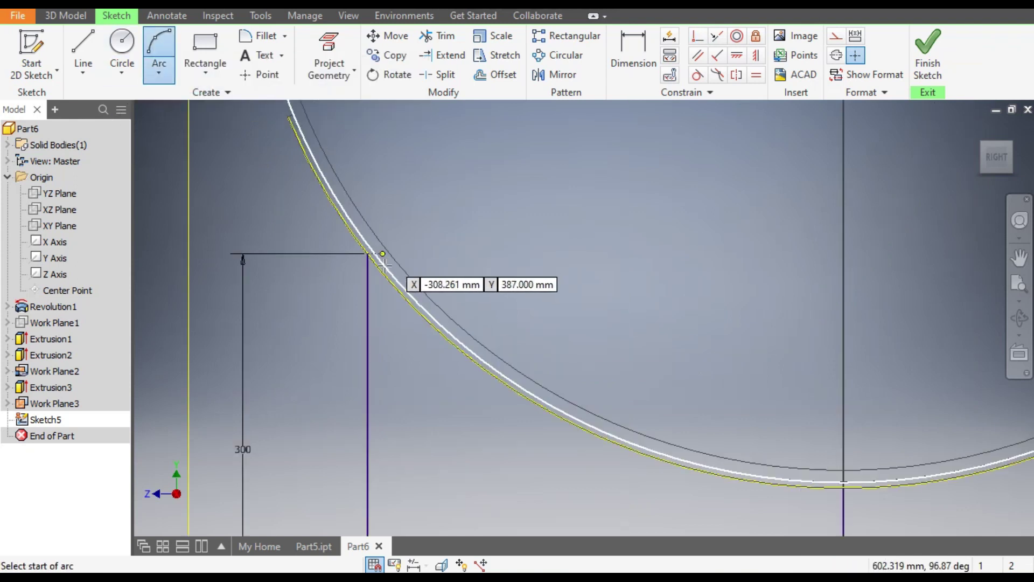
left_click(372, 259)
scroll(377, 286, "up", 3)
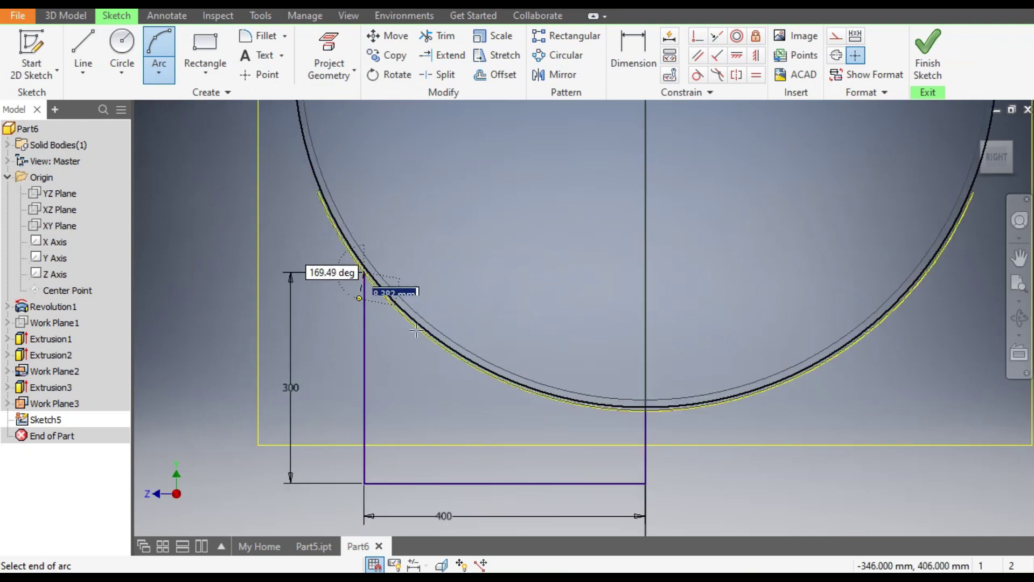
scroll(630, 393, "down", 3)
left_click(632, 394)
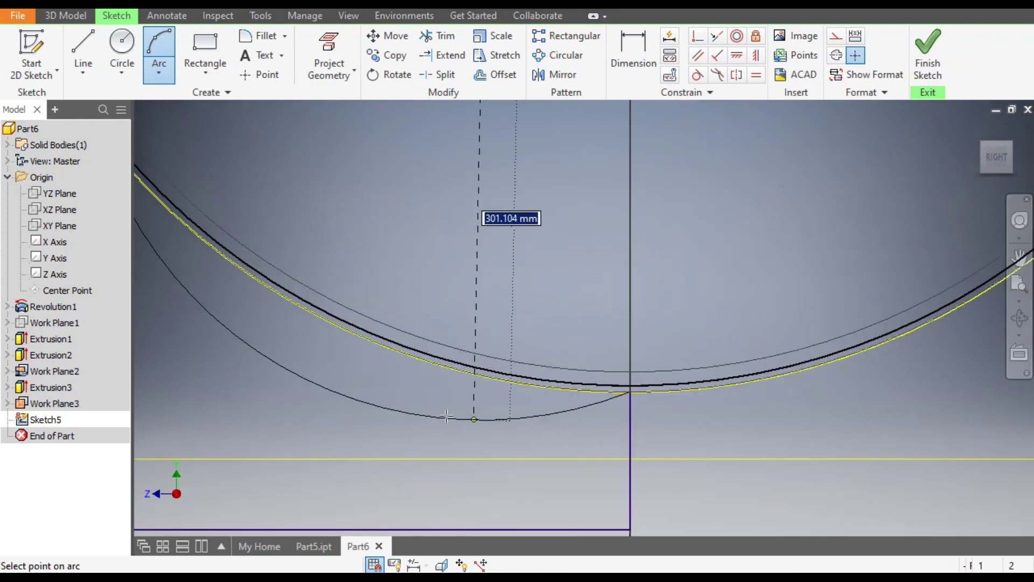
left_click(399, 353)
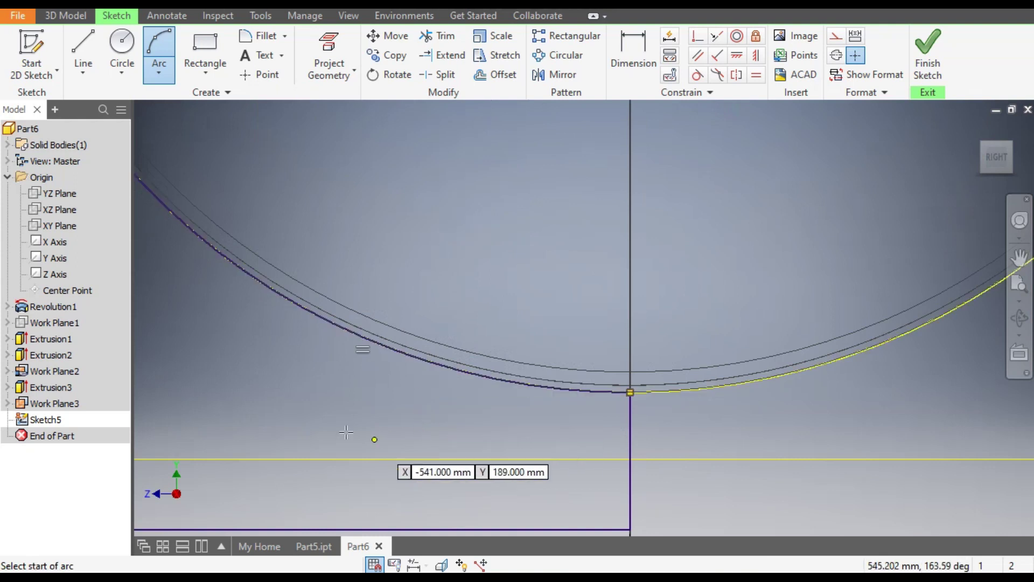
scroll(572, 323, "up", 2)
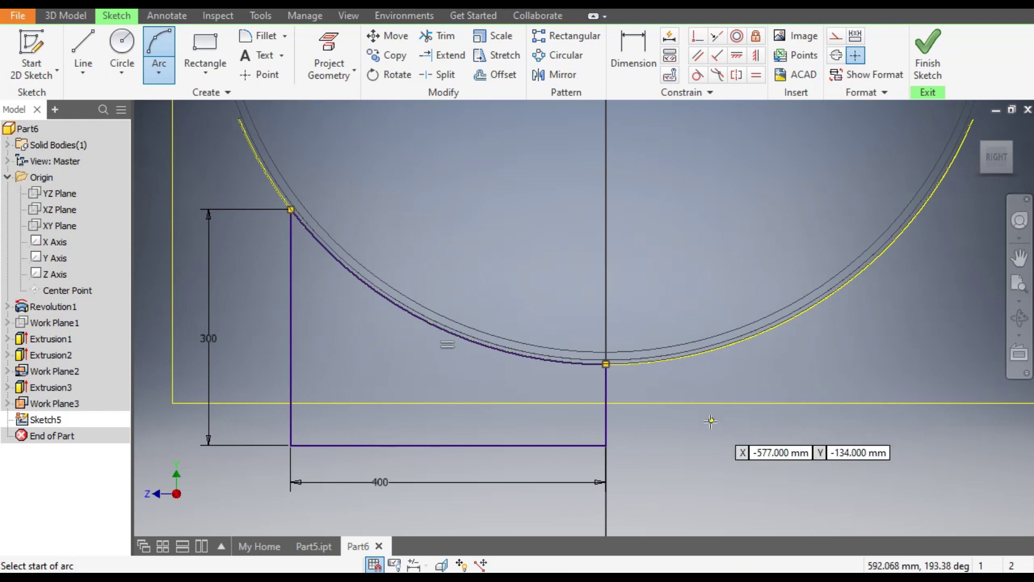
left_click(550, 76)
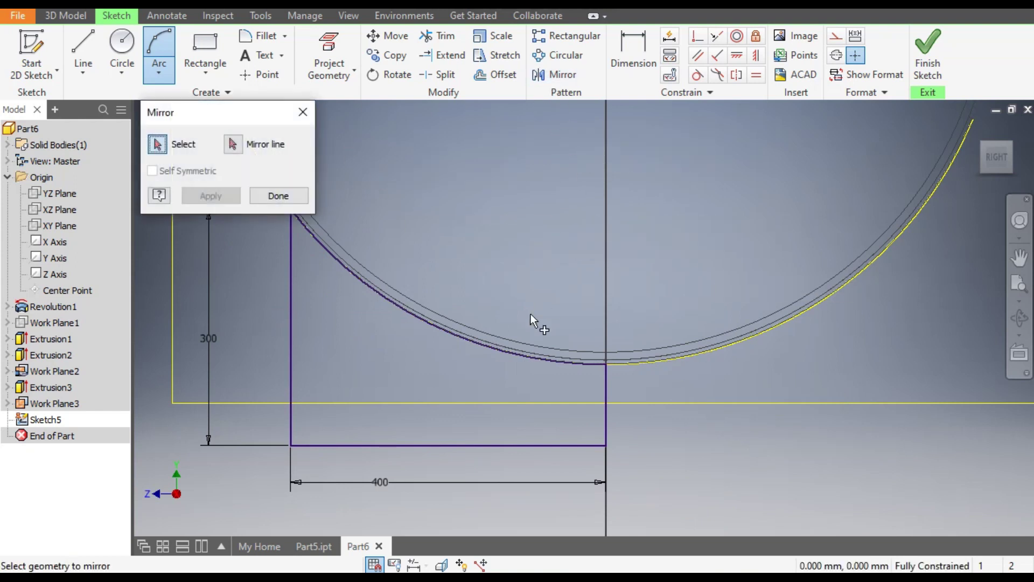
mouse_move(748, 376)
left_mouse_down()
mouse_move(237, 398)
mouse_move(154, 492)
left_mouse_up()
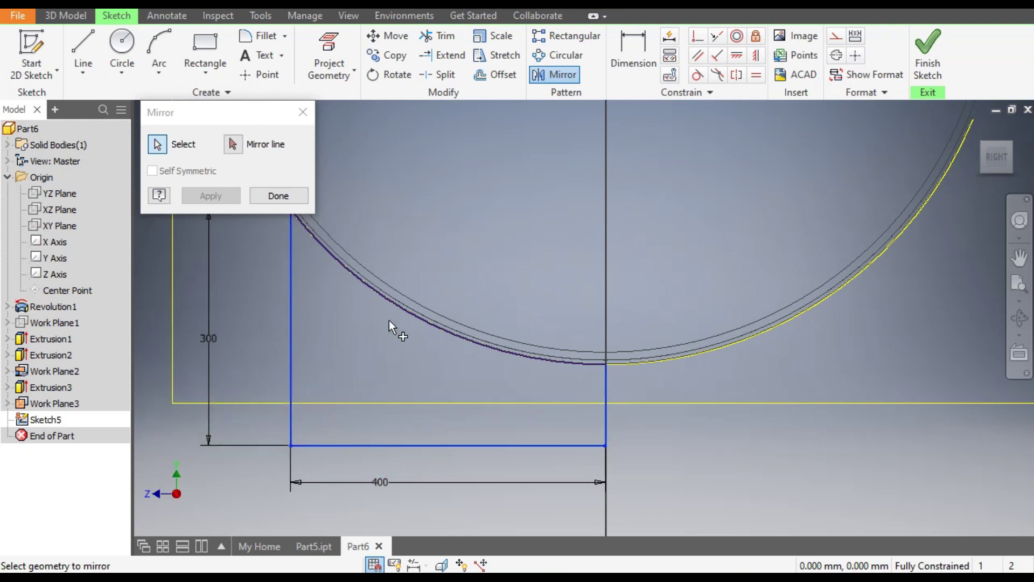
left_click(402, 308)
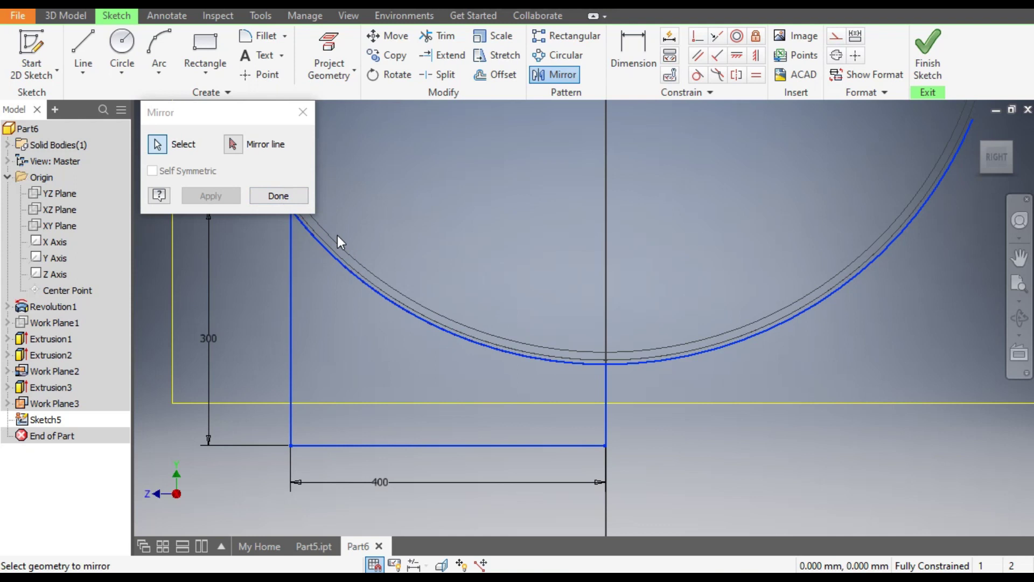
key("Escape")
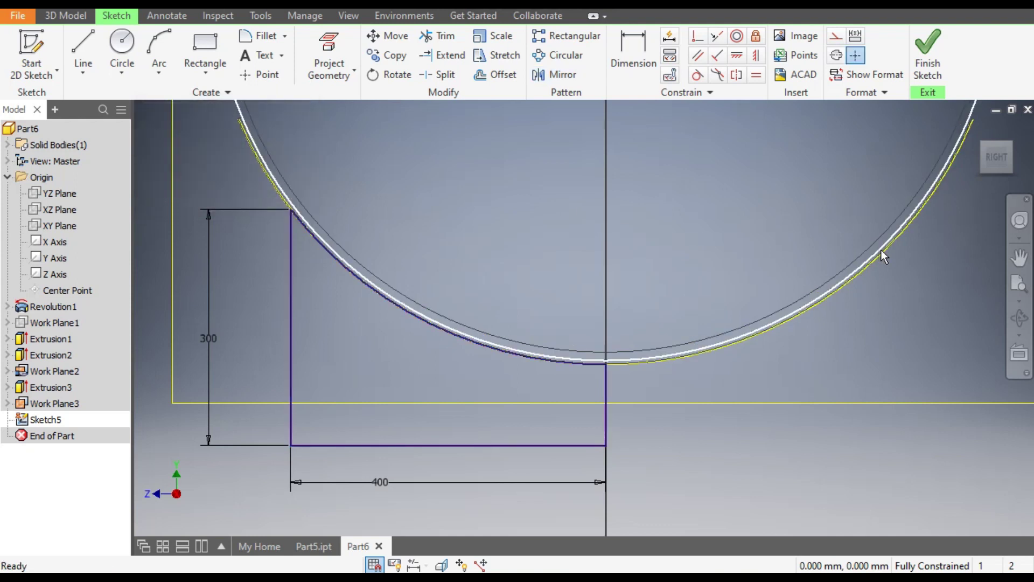
Convert the projected outer arc of the saddle strip to construction geometry
left_click(888, 252)
middle_click_drag(921, 322, 760, 415)
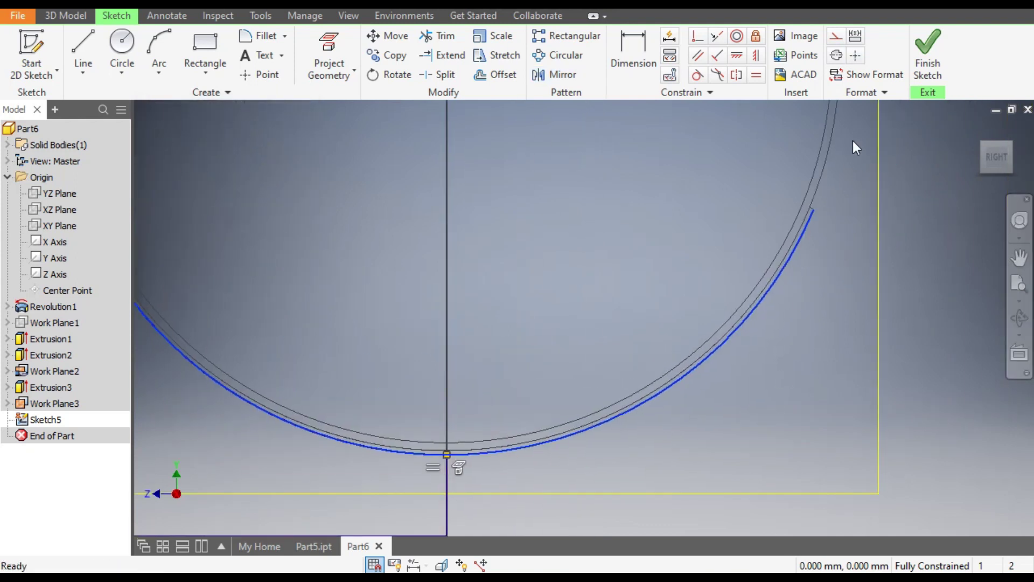
left_click(836, 39)
key("F5")
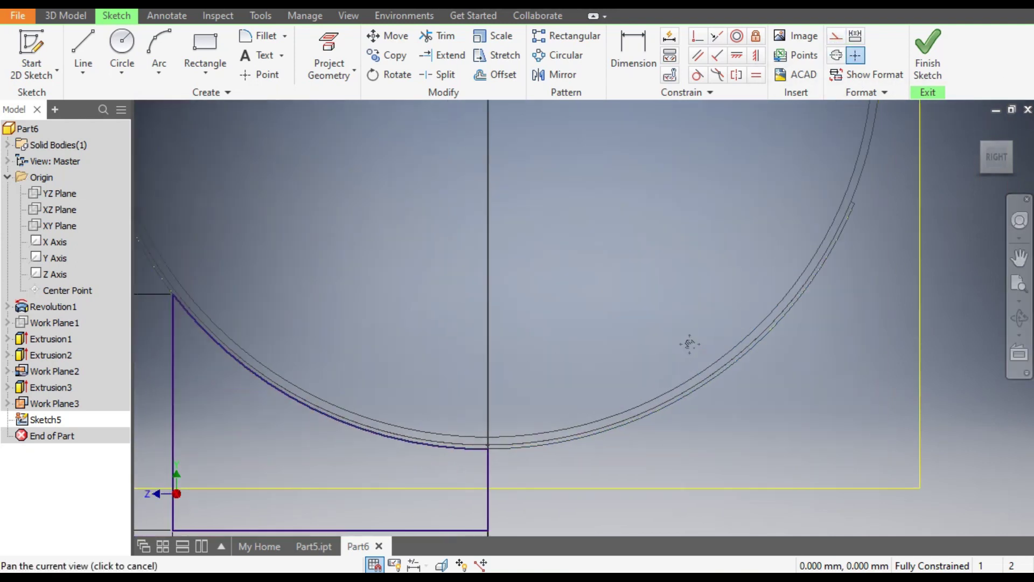
left_click(445, 318)
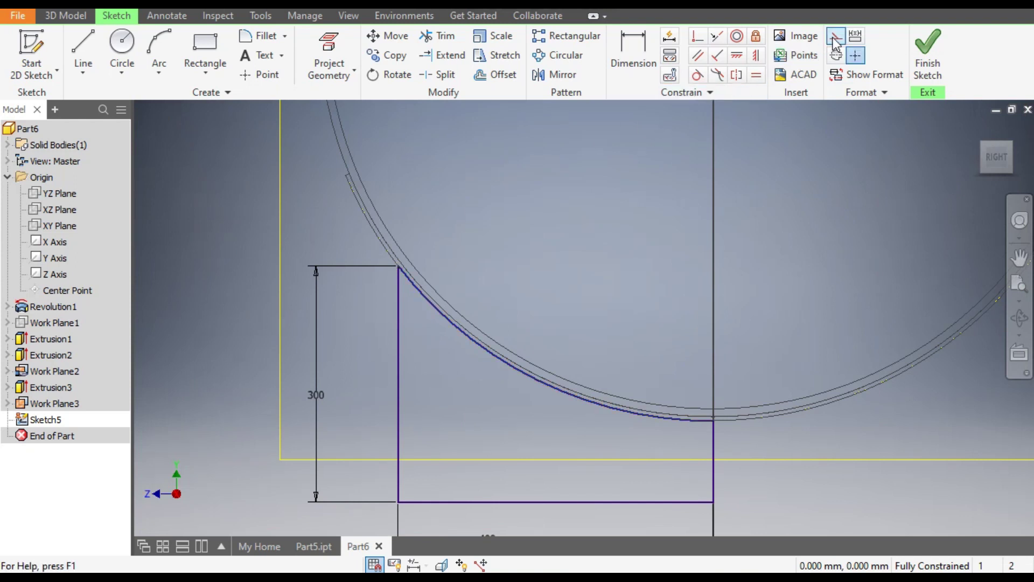
Mirror the outline's outer vertical line, bottom line and arc about the centre vertical line, and finish the sketch
left_click(563, 74)
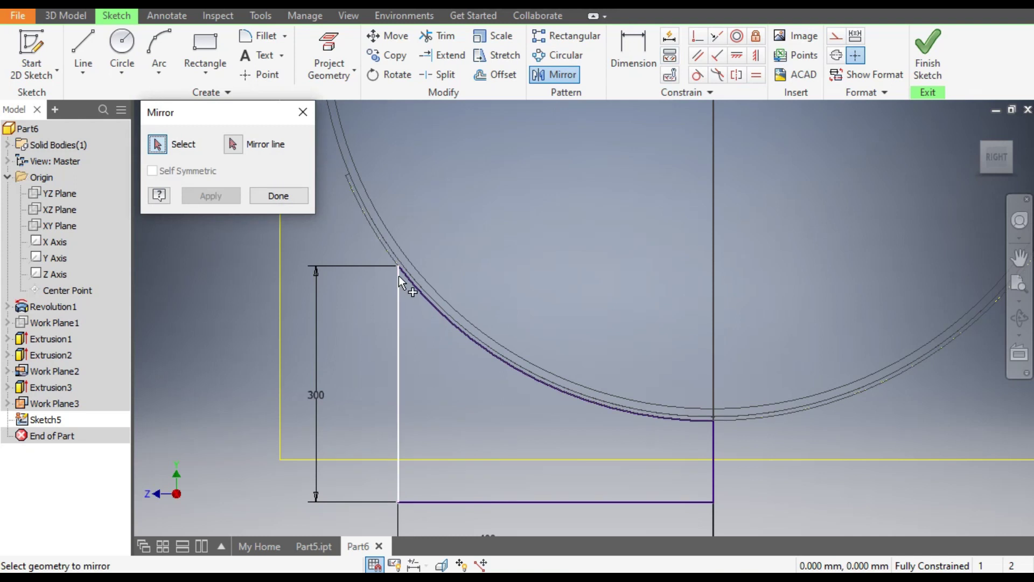
scroll(400, 276, "up", 3)
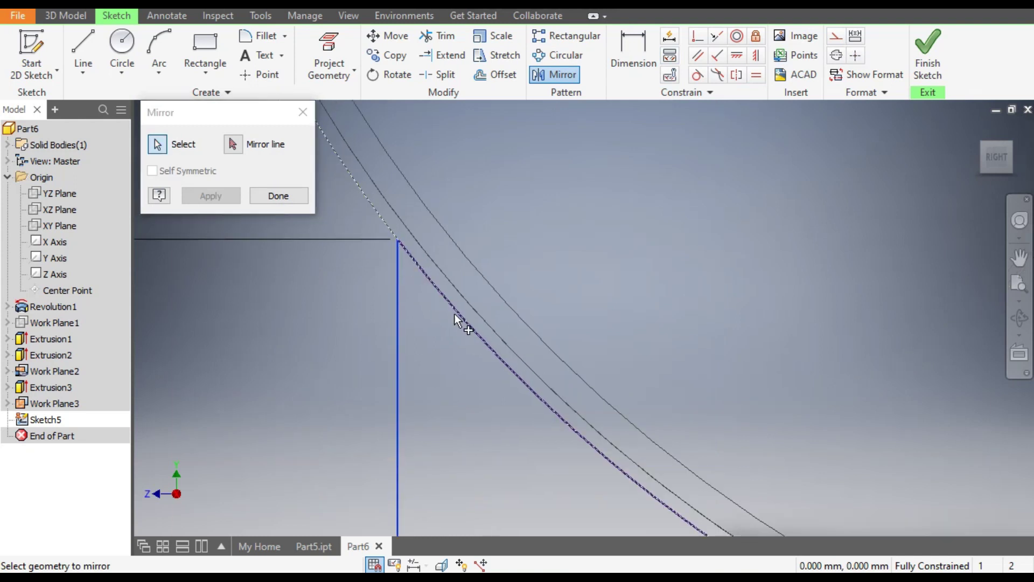
left_click(479, 338)
scroll(538, 229, "down", 5)
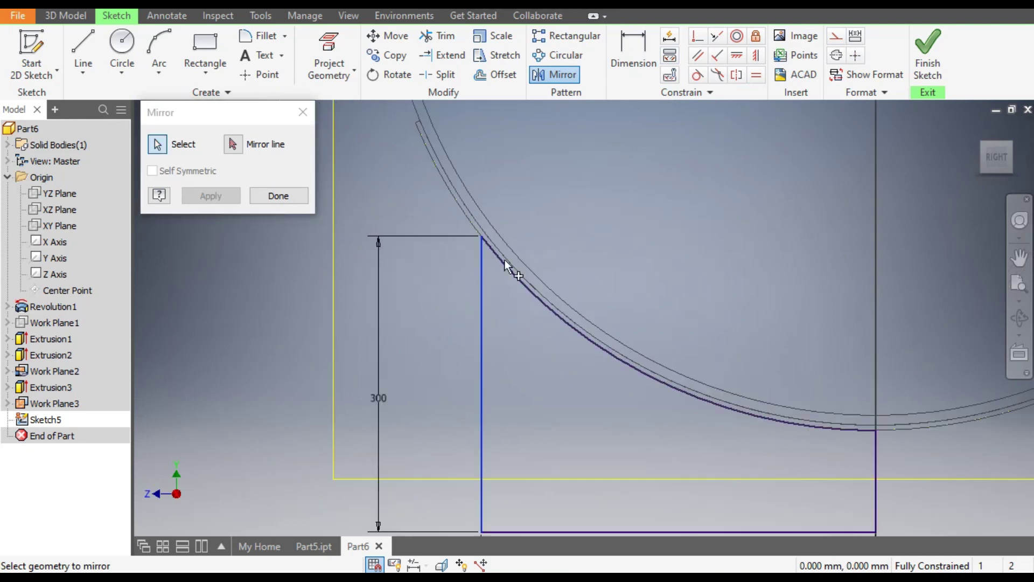
left_click_drag(720, 217, 388, 479)
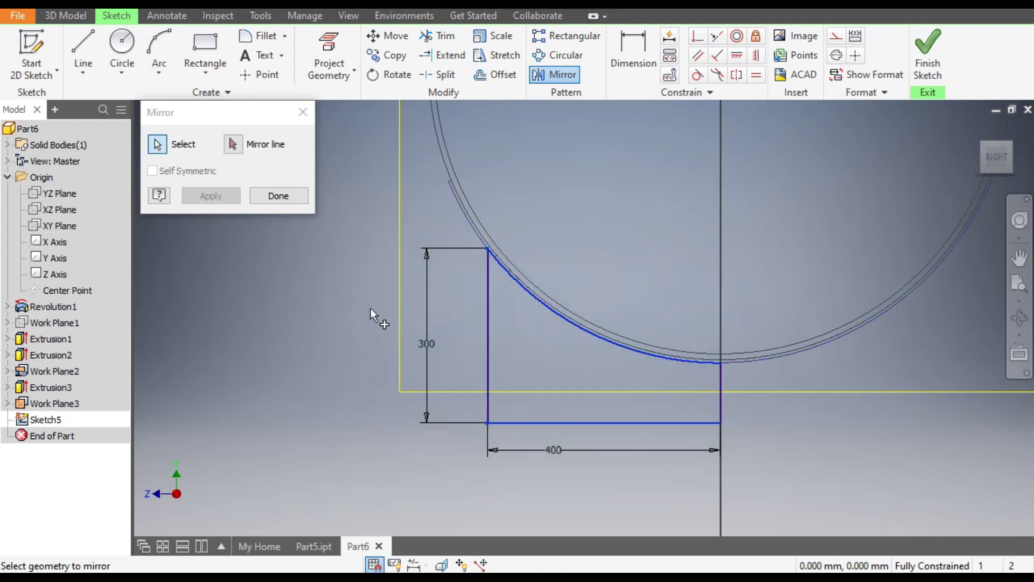
left_click(232, 147)
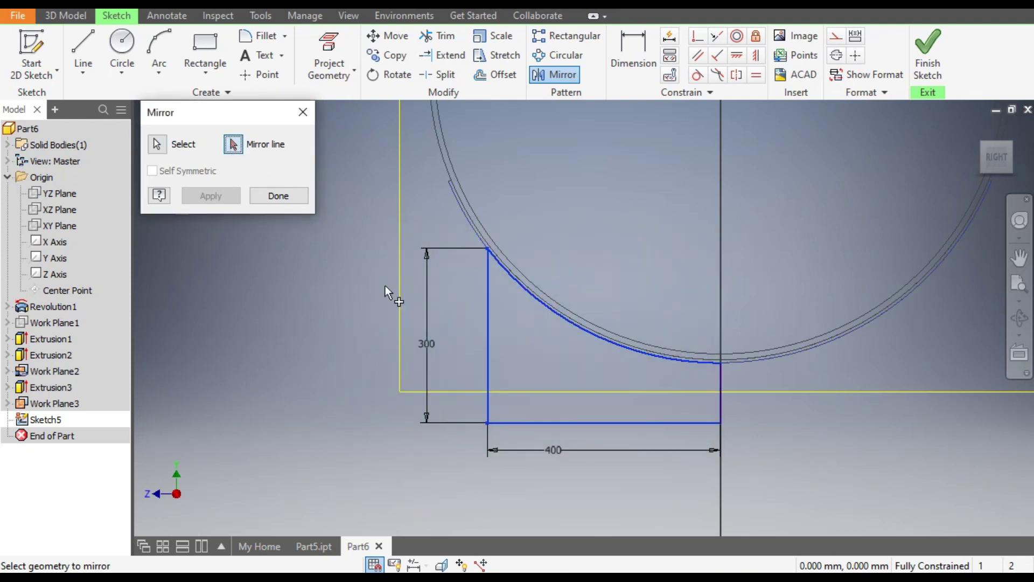
left_click(721, 401)
left_click(210, 195)
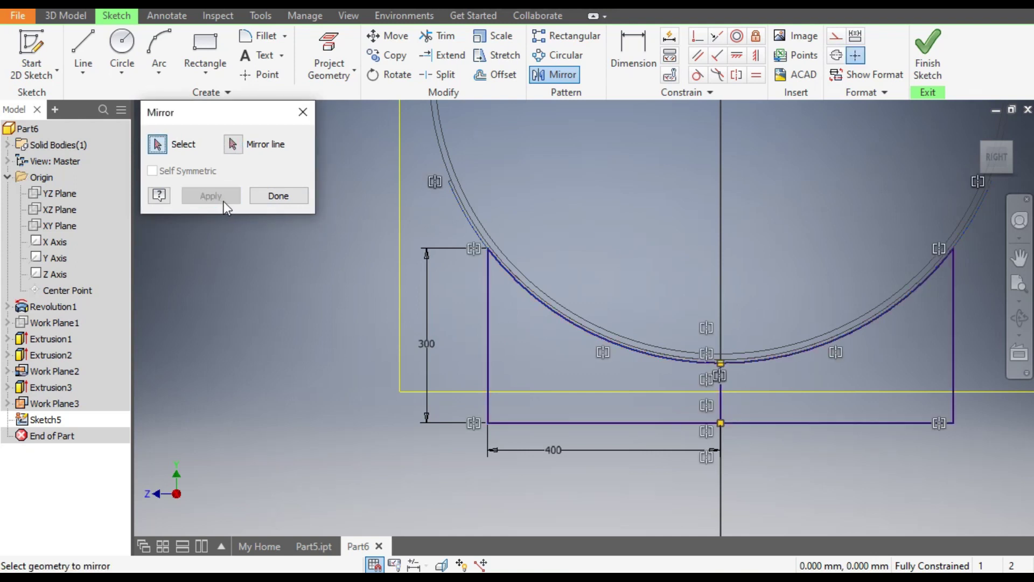
left_click(272, 197)
middle_click_drag(468, 327, 407, 345)
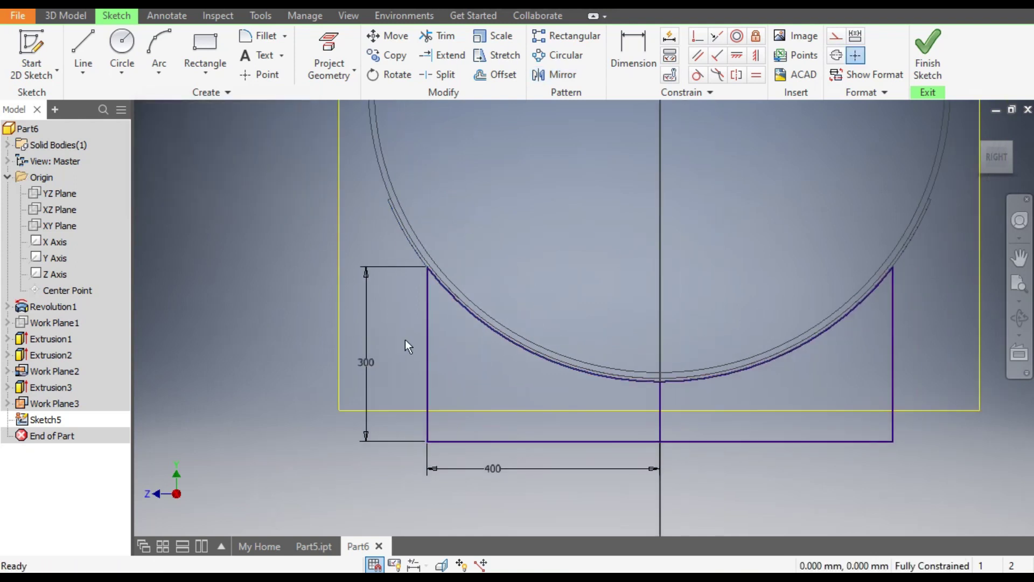
left_click(926, 69)
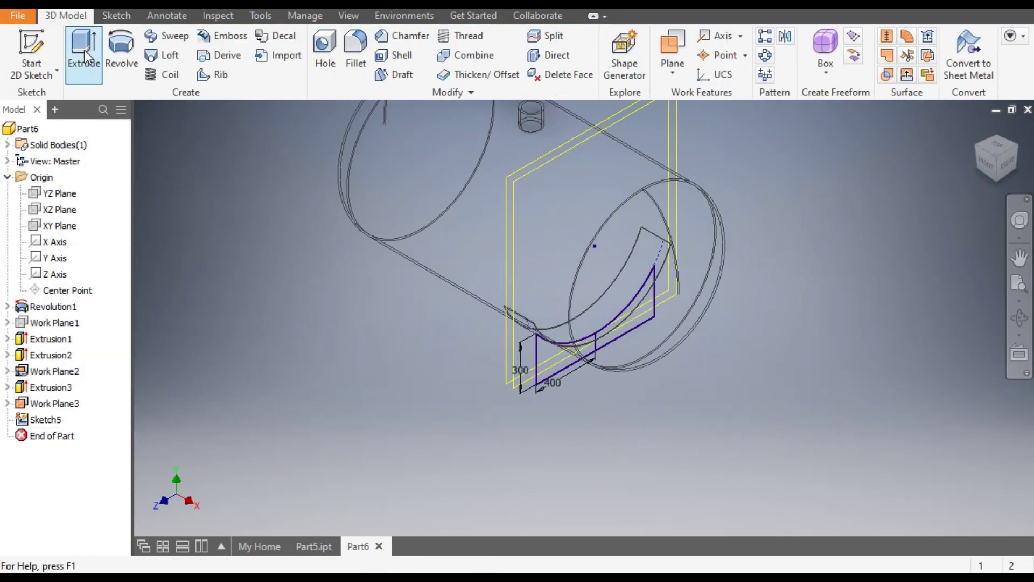
Extrude the full saddle support profile by a distance of 10 mm, joined to the tank
left_click(85, 50)
scroll(549, 361, "up", 3)
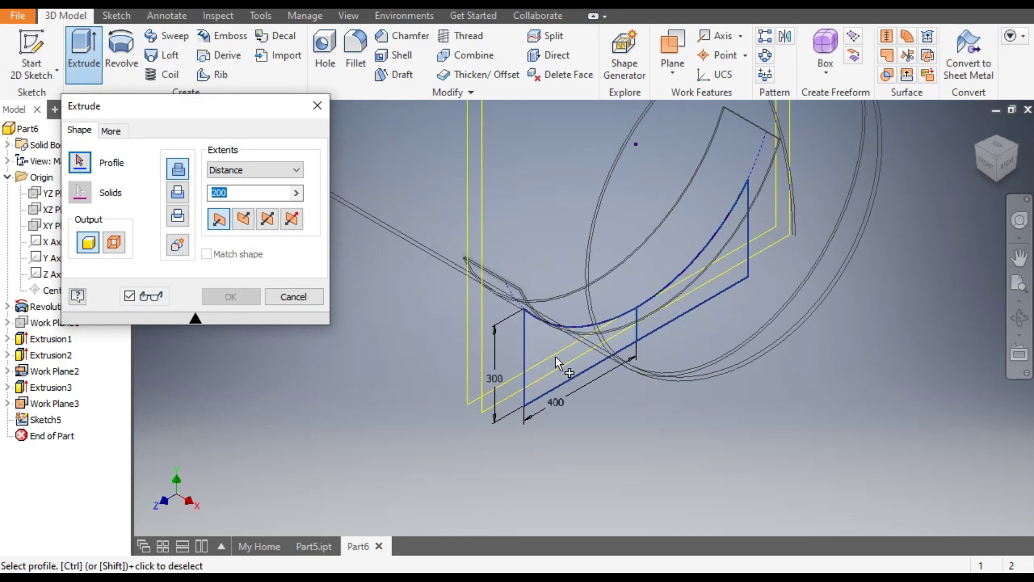
left_click(555, 357)
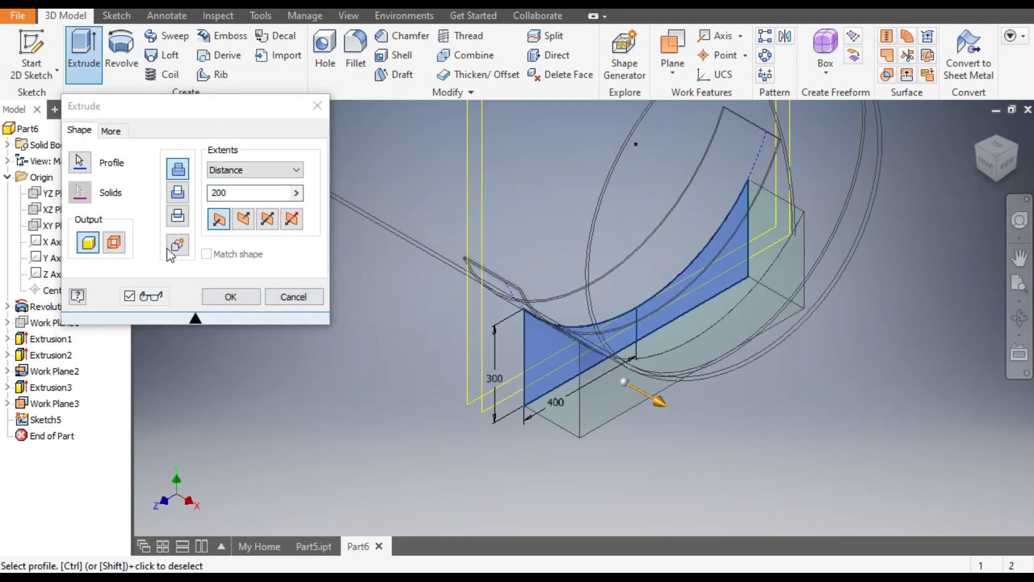
left_click(255, 198)
type("10")
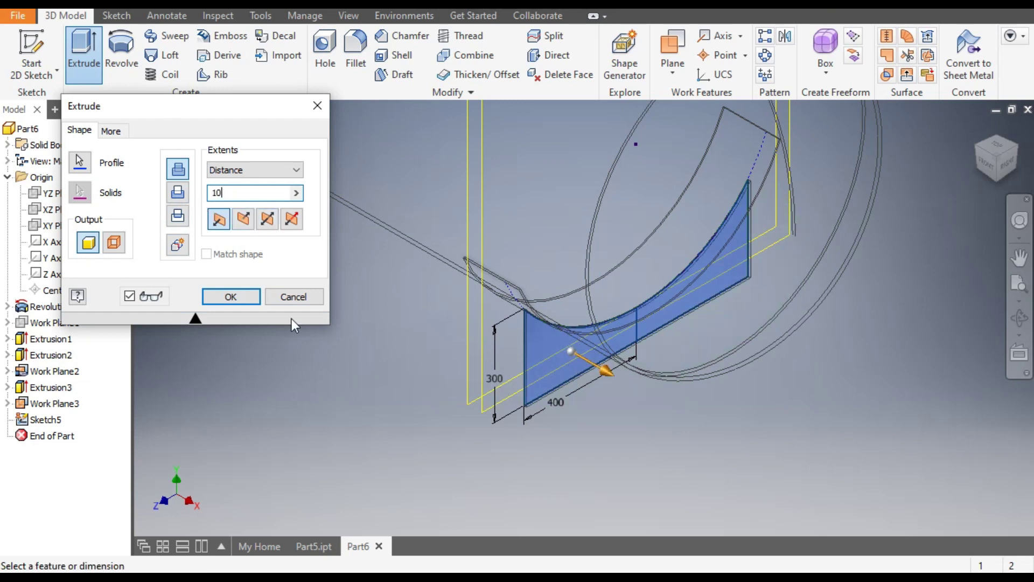
left_click(231, 297)
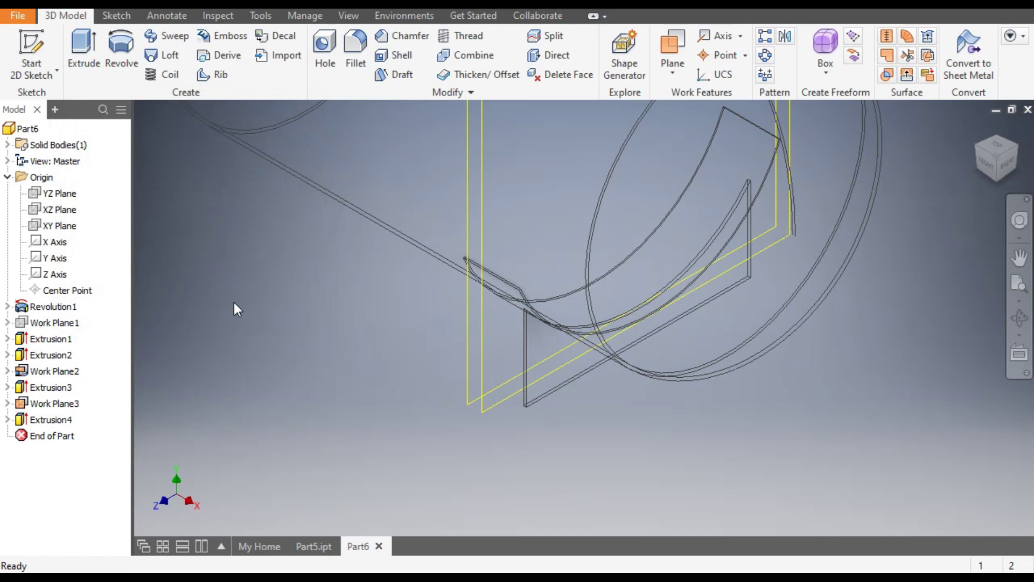
Set the model's visual style to Shaded with Edges
scroll(632, 413, "down", 3)
scroll(416, 389, "up", 4)
middle_click_drag(437, 432, 515, 478)
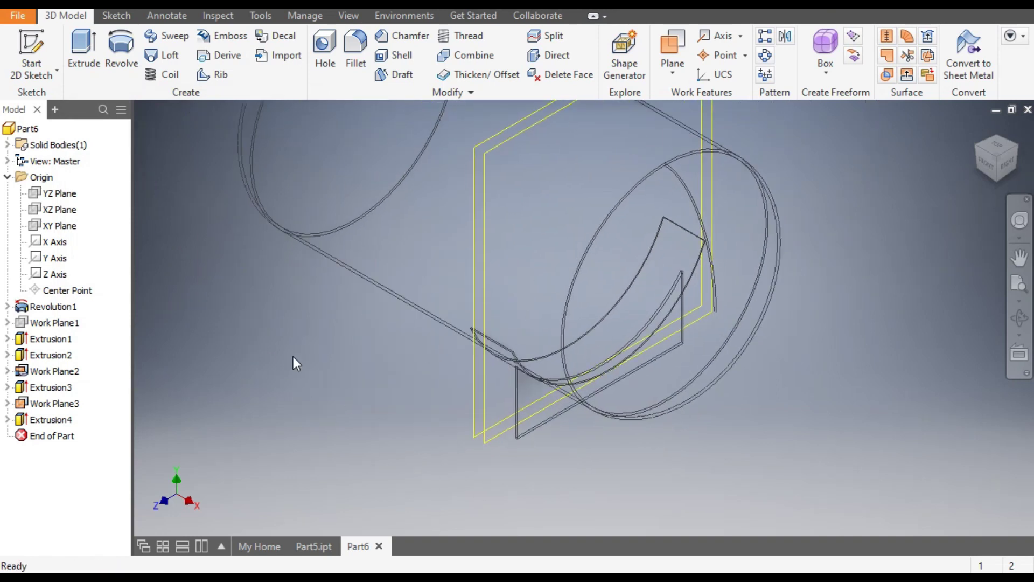
left_click(347, 15)
left_click(173, 79)
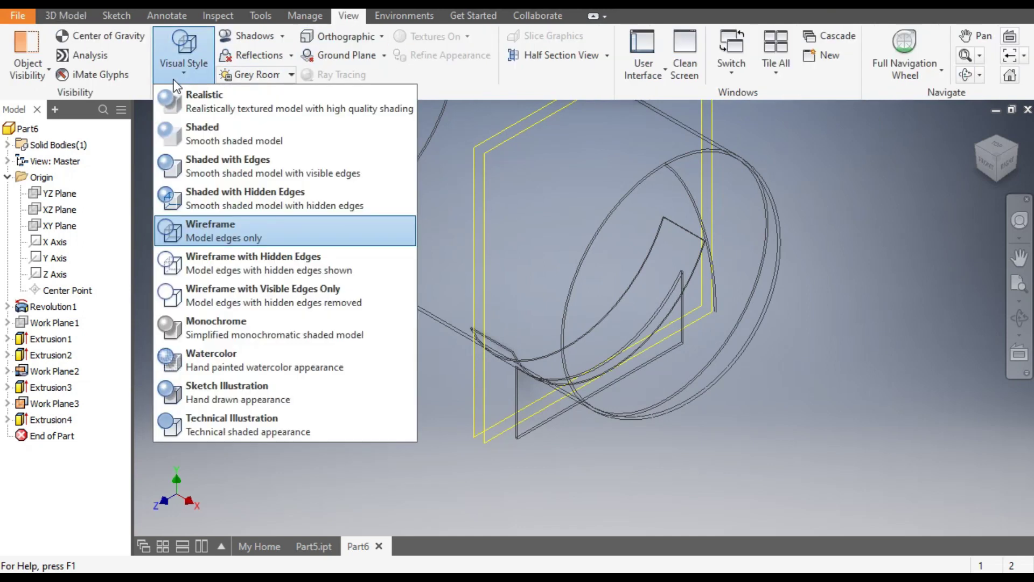
left_click(213, 165)
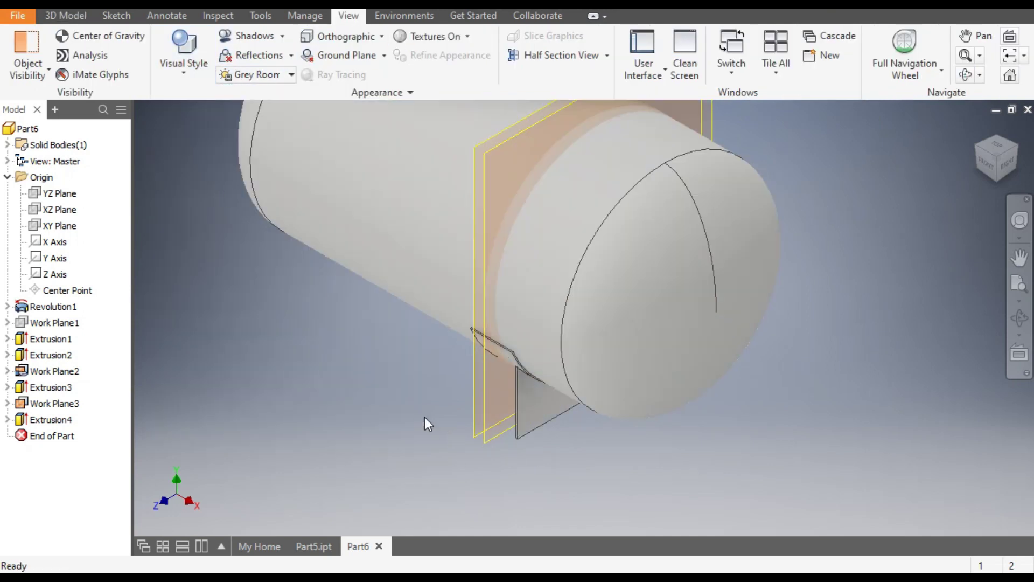
Hide Work Plane3, the offset plane used for the support plate sketch
left_click(72, 403)
left_click(281, 406)
left_click(56, 404)
left_click(54, 402)
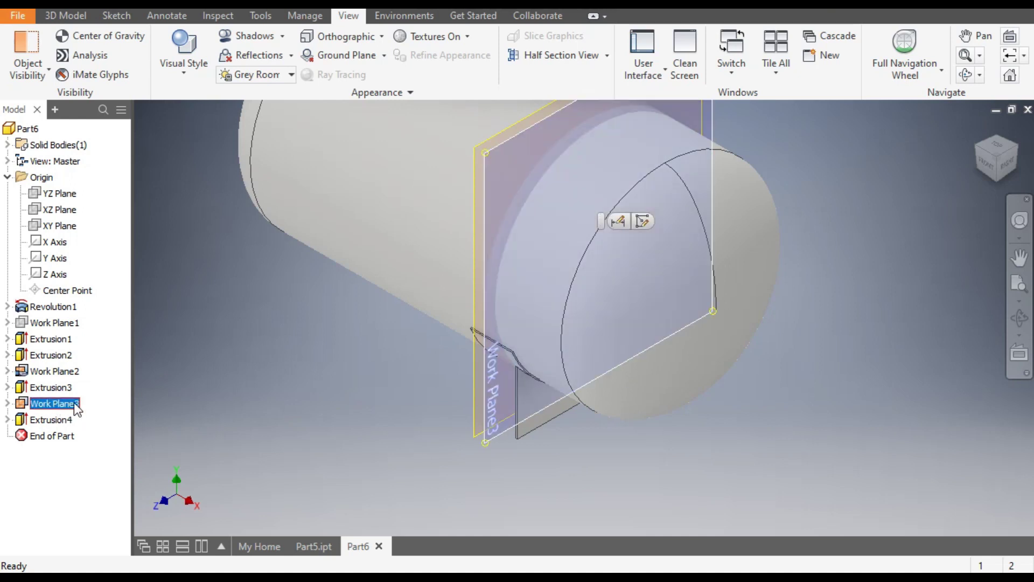
right_click(74, 405)
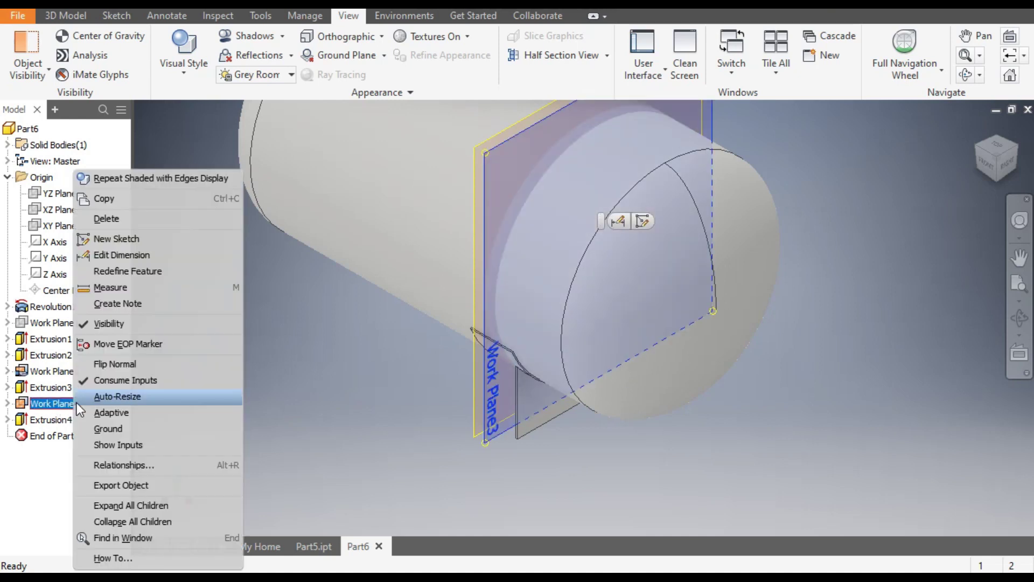
left_click(113, 324)
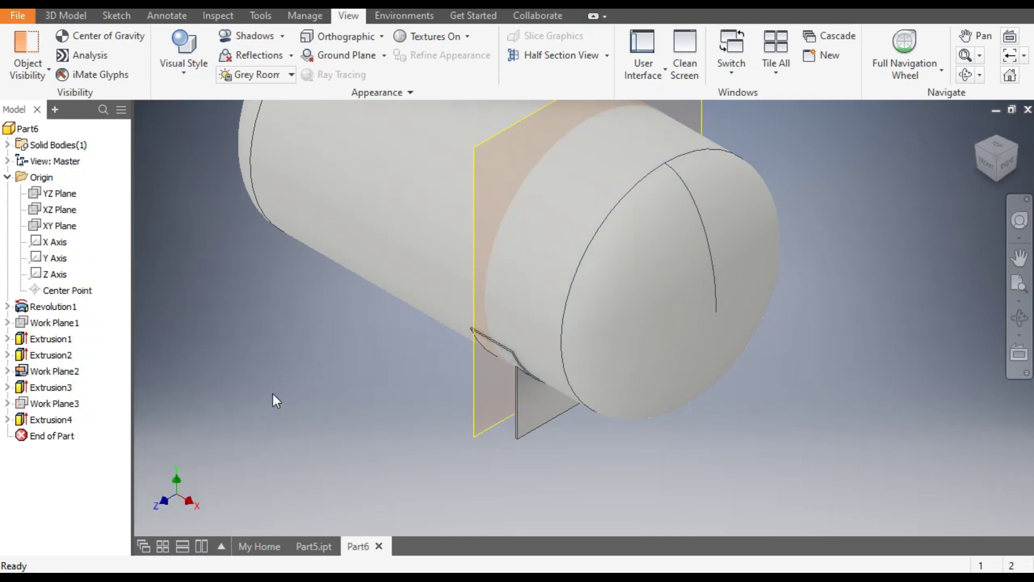
Mirror the 10 mm saddle support plate about Work Plane2, the plane through the middle of the curved saddle pad
left_click(989, 160)
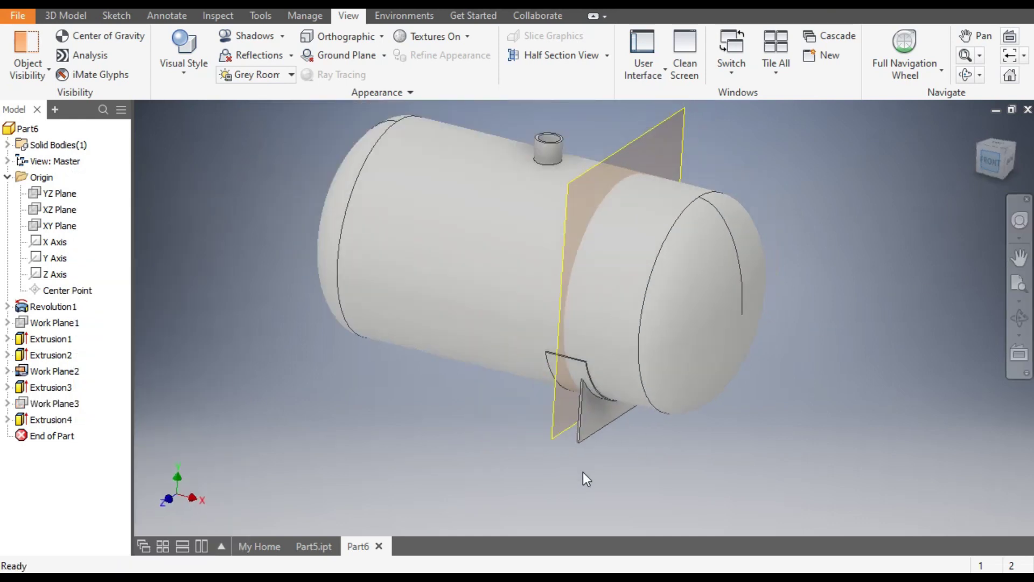
scroll(645, 414, "up", 3)
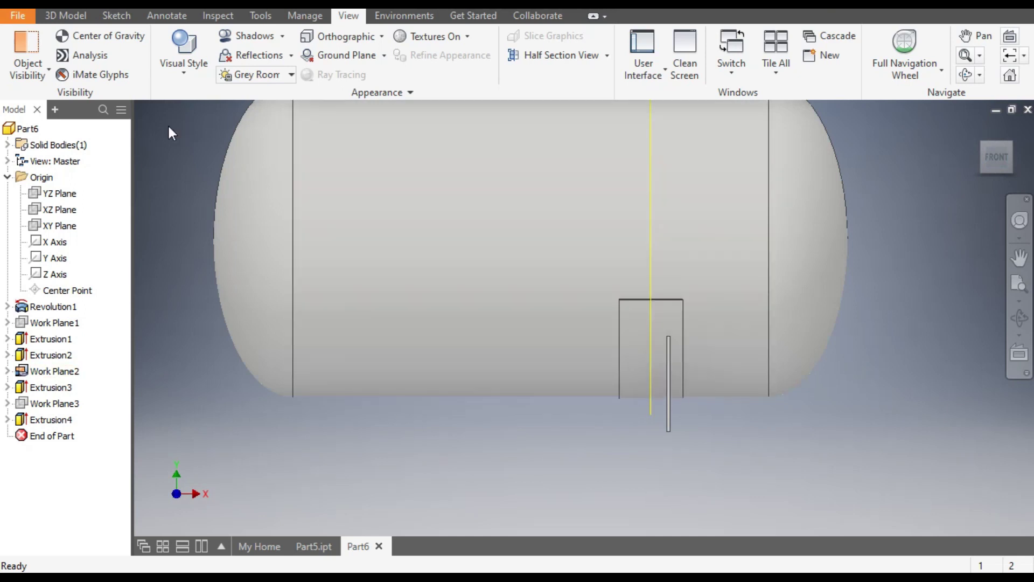
left_click(66, 16)
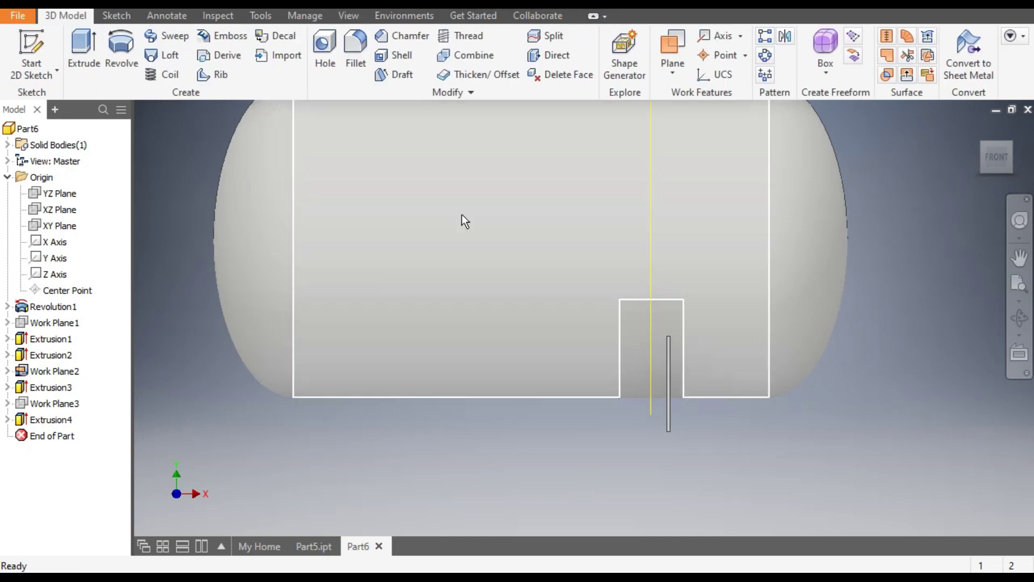
left_click(786, 38)
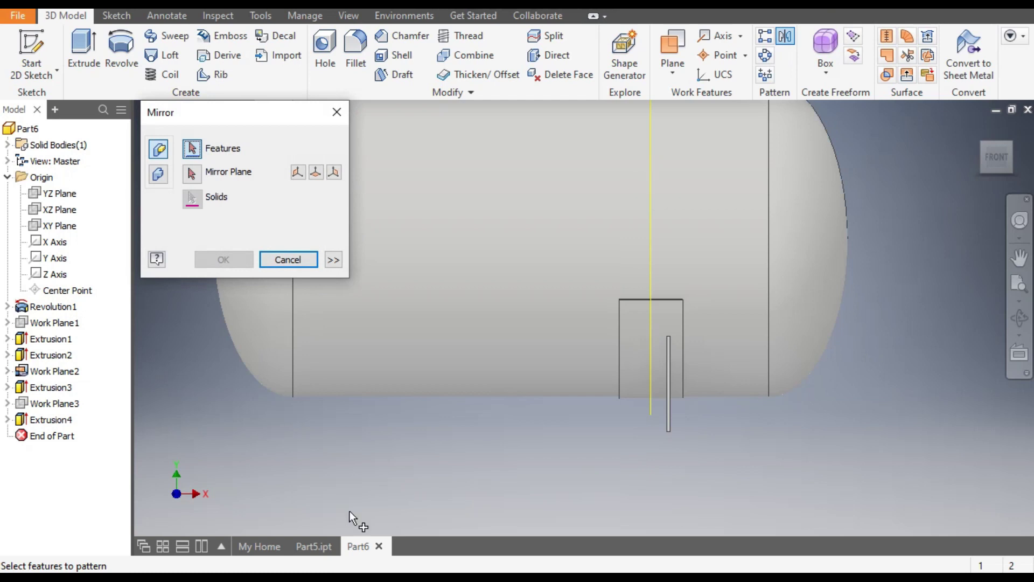
left_click(668, 430)
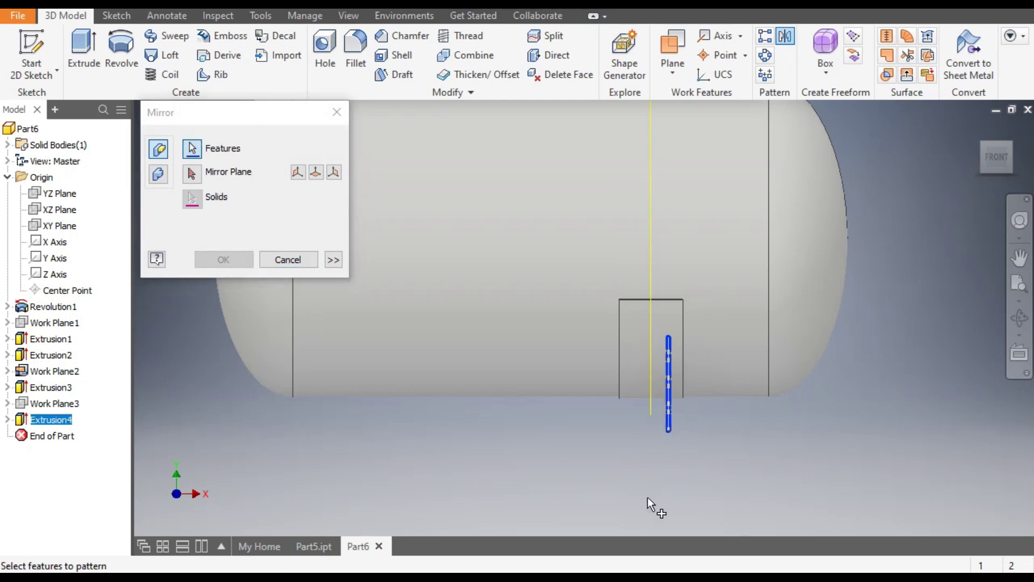
left_click(191, 173)
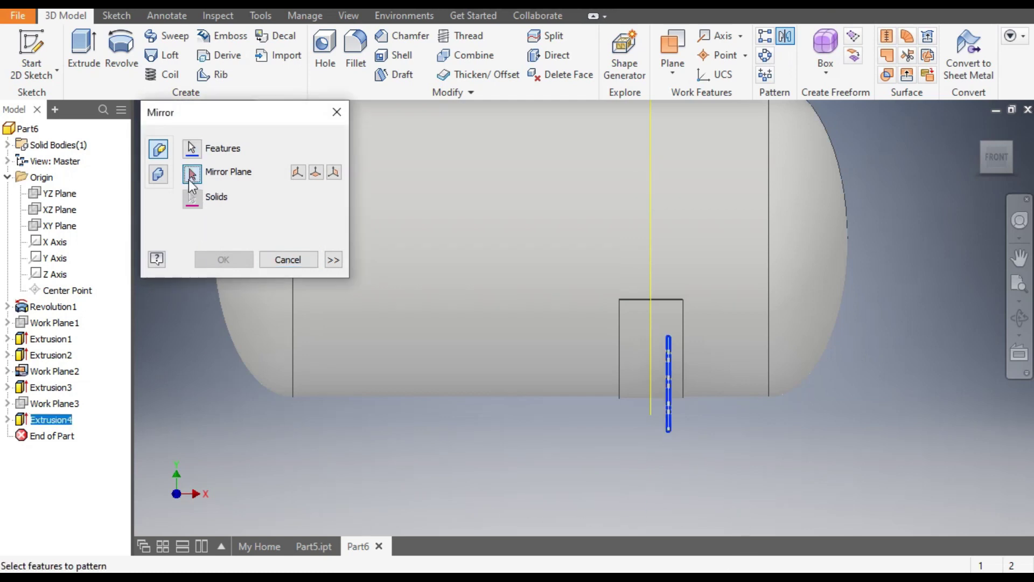
left_click(651, 245)
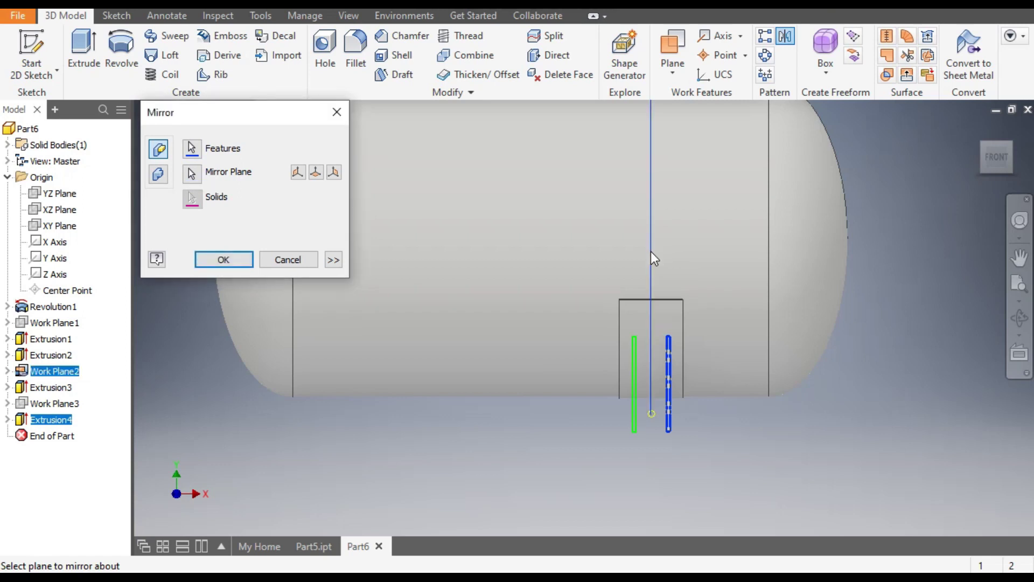
left_click(242, 266)
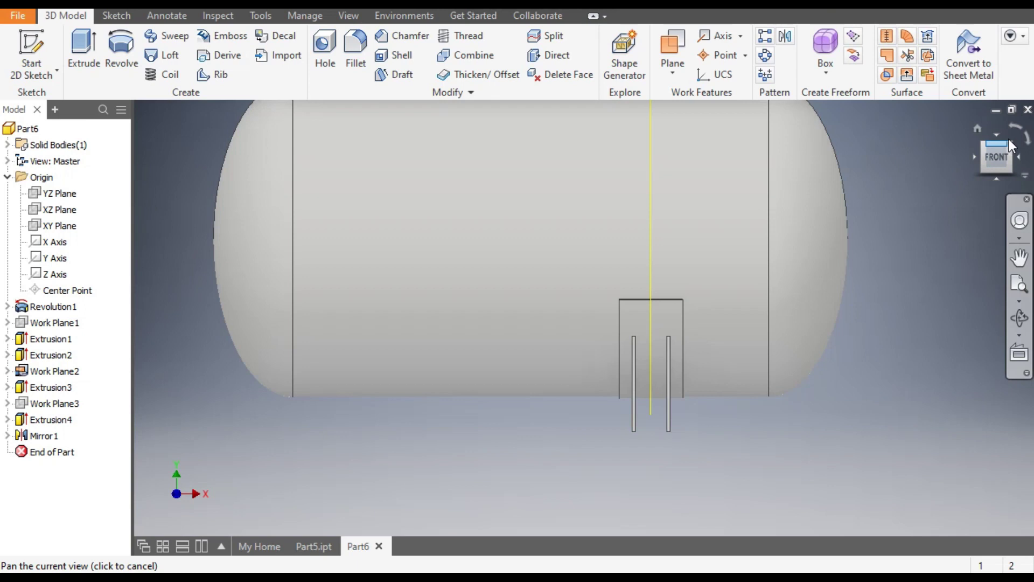
Start a sketch on the narrow bottom face of the mirrored support plate
left_click(977, 129)
scroll(607, 458, "up", 5)
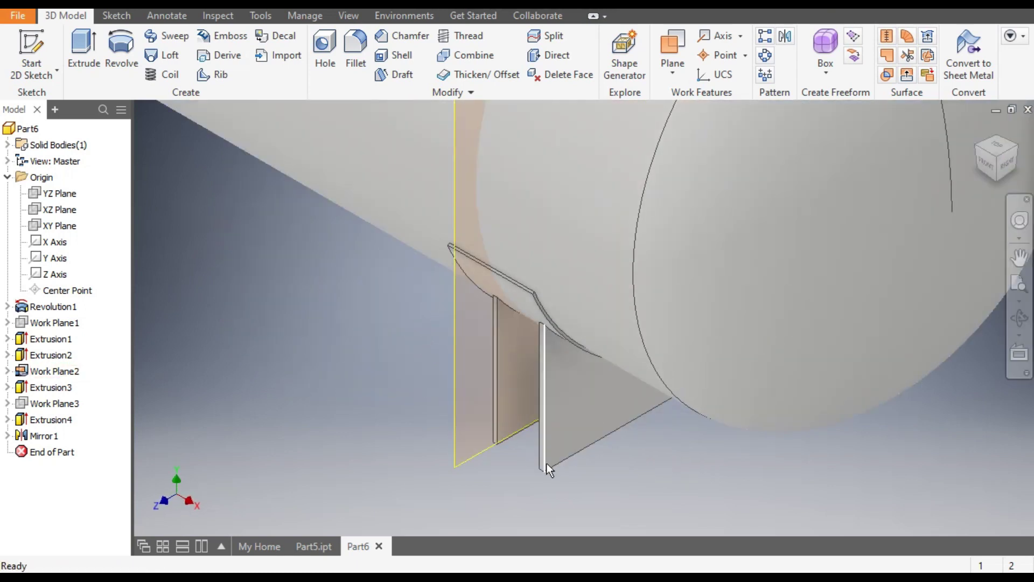
left_click(998, 178)
scroll(588, 387, "up", 5)
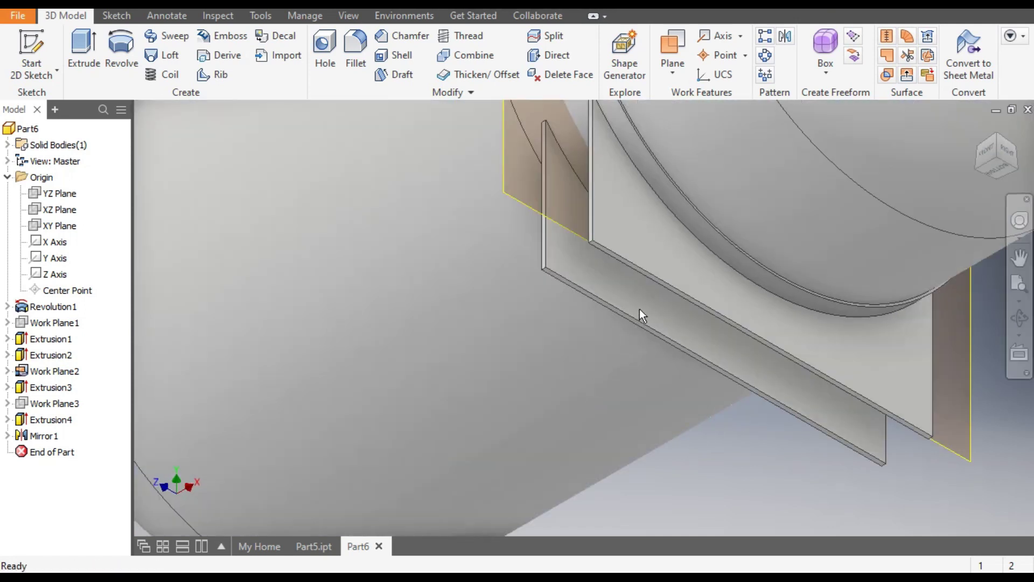
scroll(621, 355, "up", 5)
left_click(621, 352)
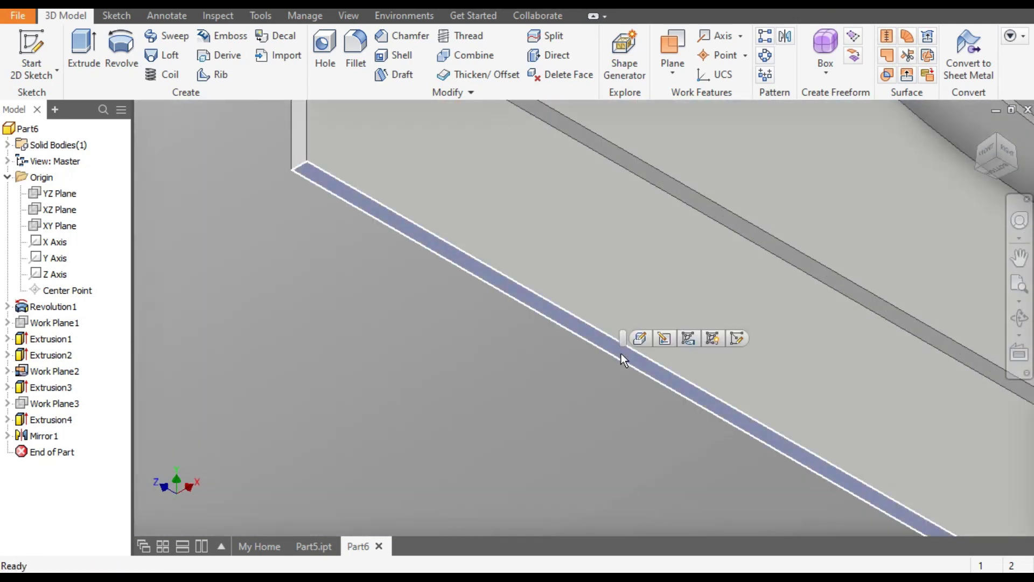
left_click(739, 338)
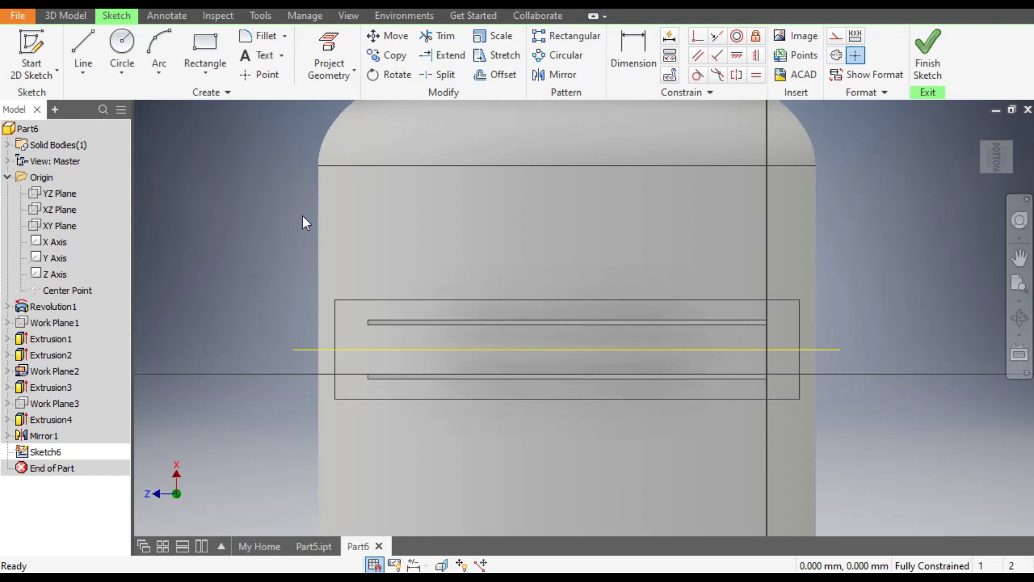
Examine the base plates under the saddle supports in the Part5 reference, and return to Part6
left_click(301, 545)
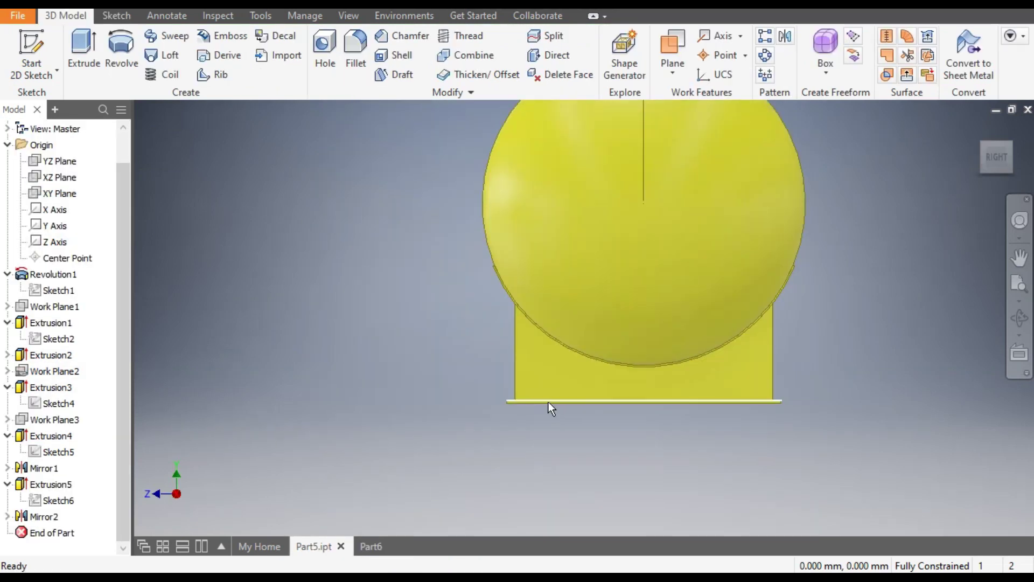
left_click_drag(999, 177, 964, 241)
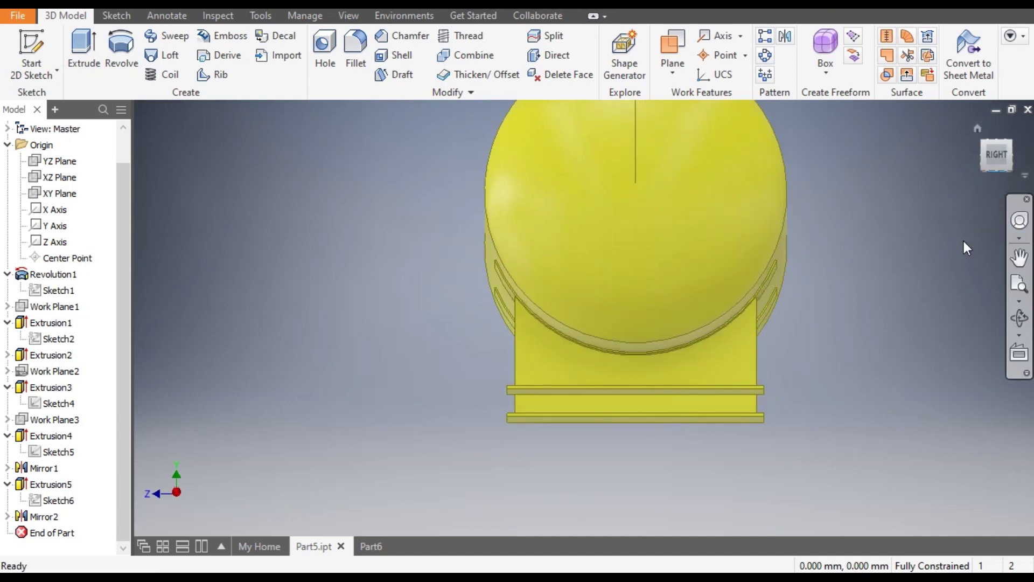
left_click(977, 130)
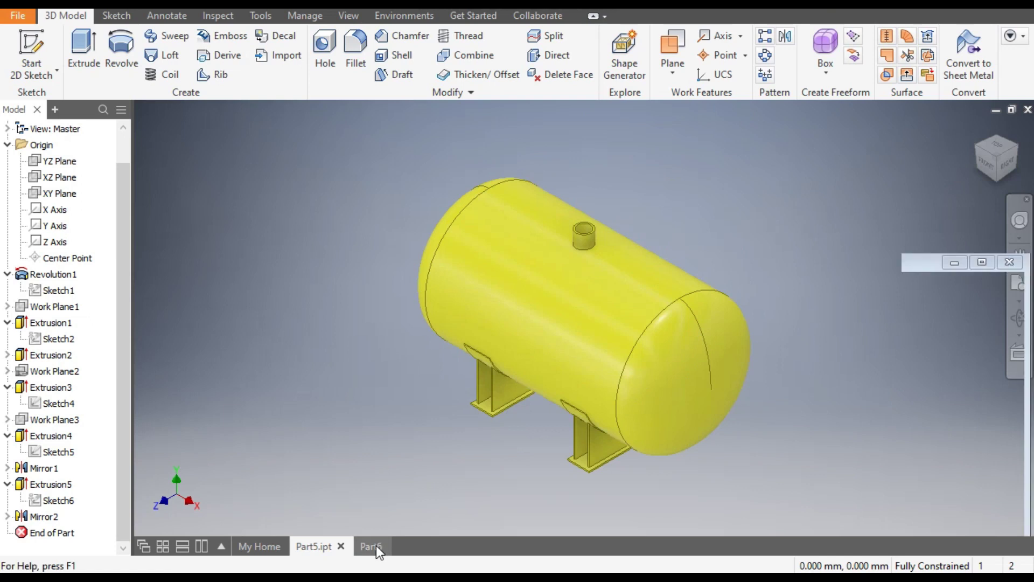
left_click(372, 546)
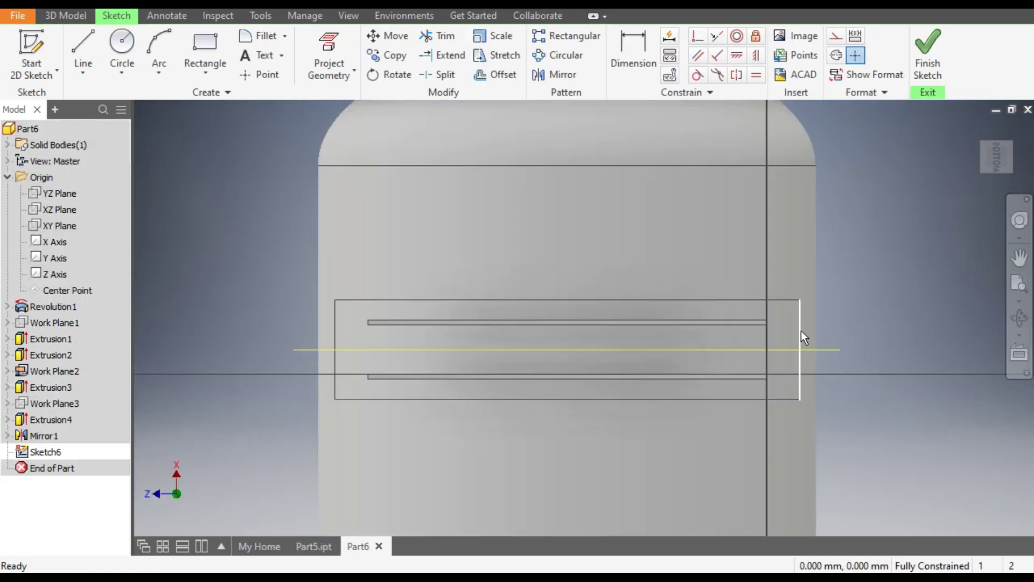
Sketch a base rectangle about 1216 mm long enclosing both support plates and the saddle pad outline
left_click(202, 43)
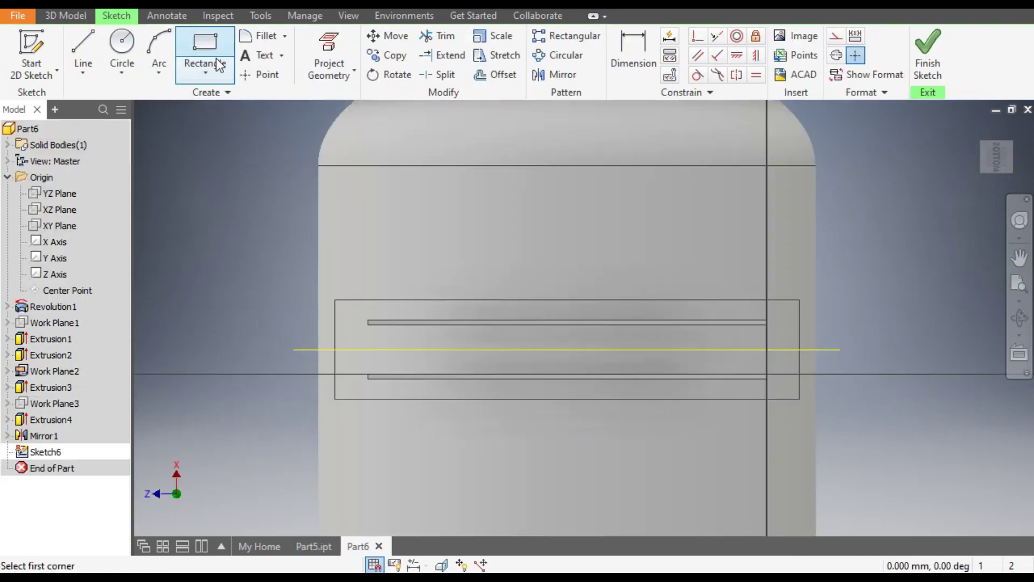
left_click(282, 292)
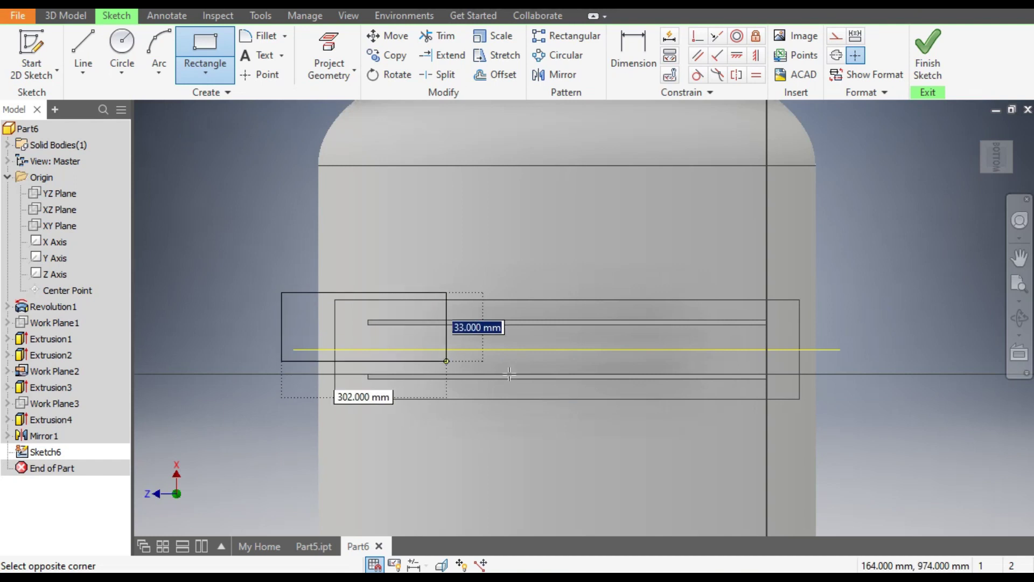
left_click(887, 412)
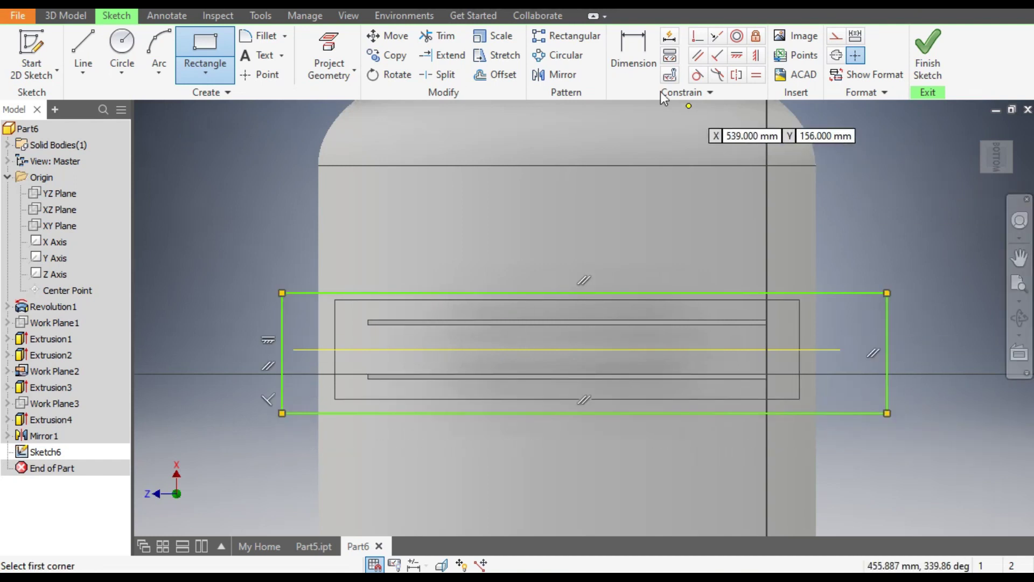
Dimension the base rectangle to 850 mm long and 170 mm wide
left_click(638, 53)
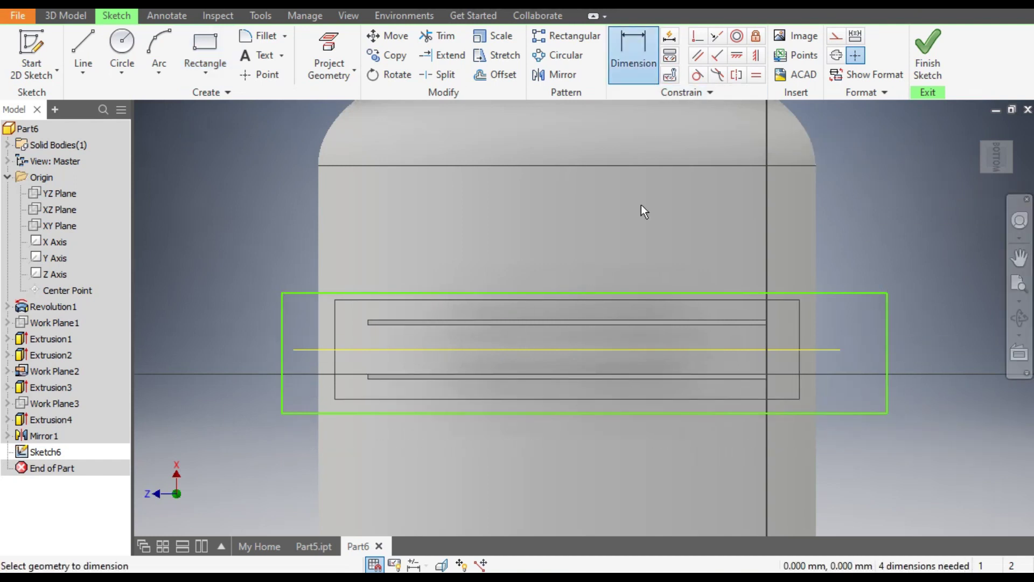
left_click(613, 292)
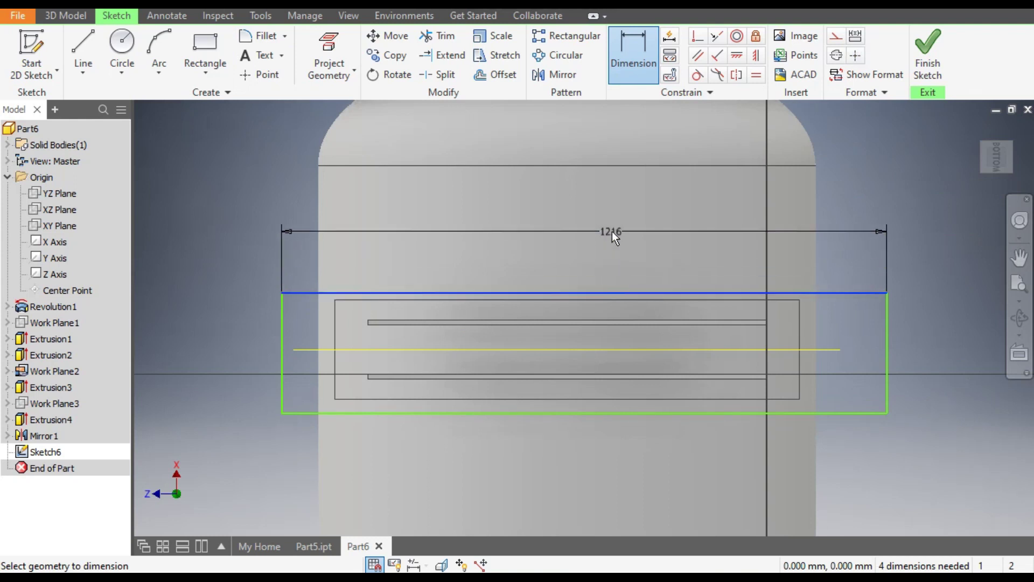
left_click(617, 211)
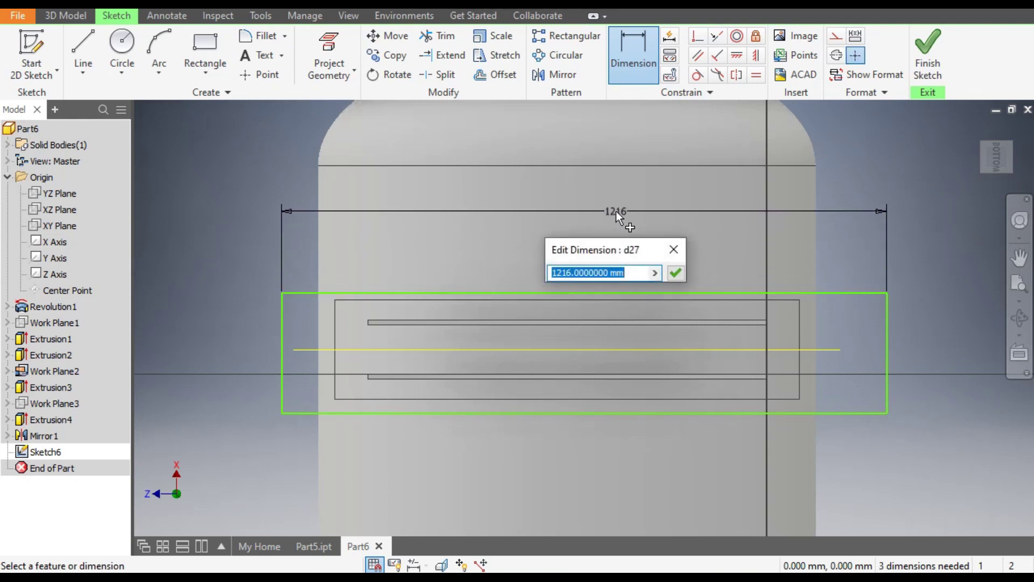
type("2")
type("850")
key("Return")
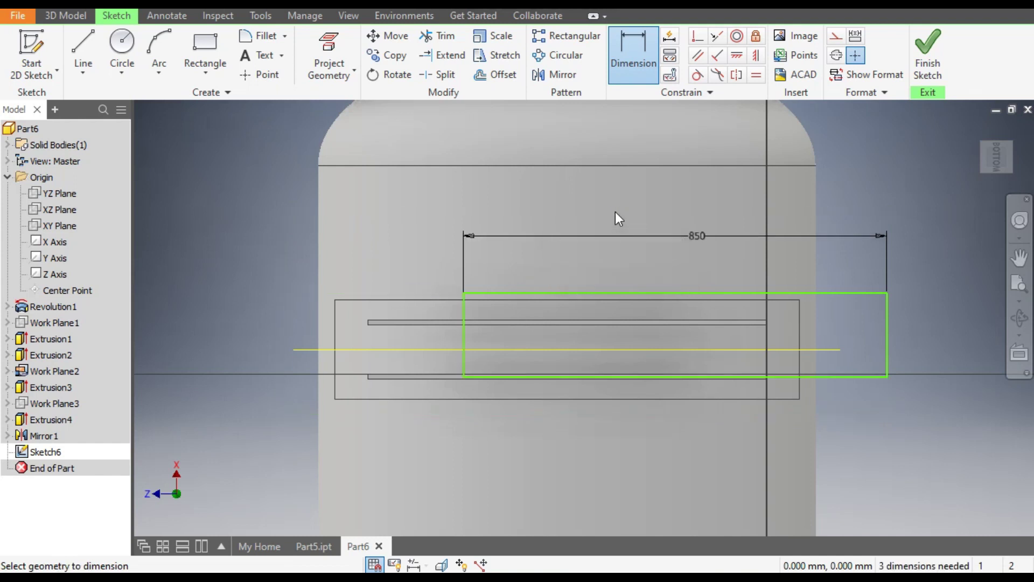
left_click(464, 343)
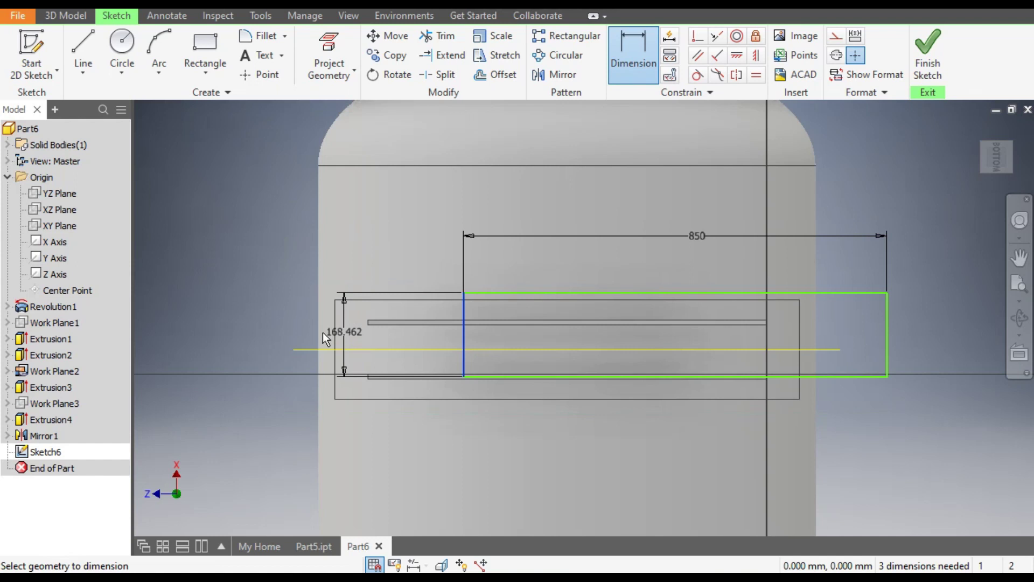
left_click(292, 324)
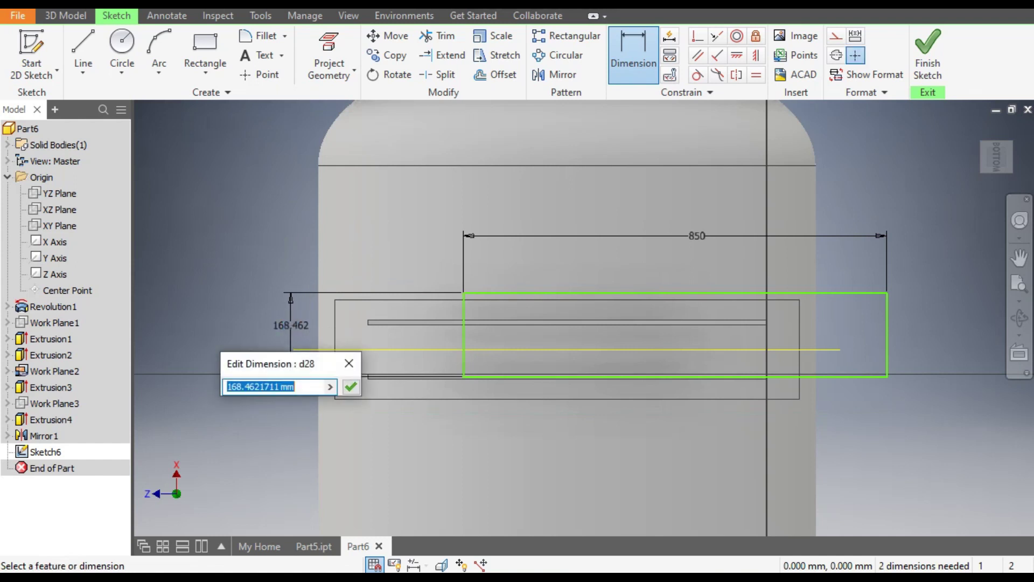
type("170")
key("Return")
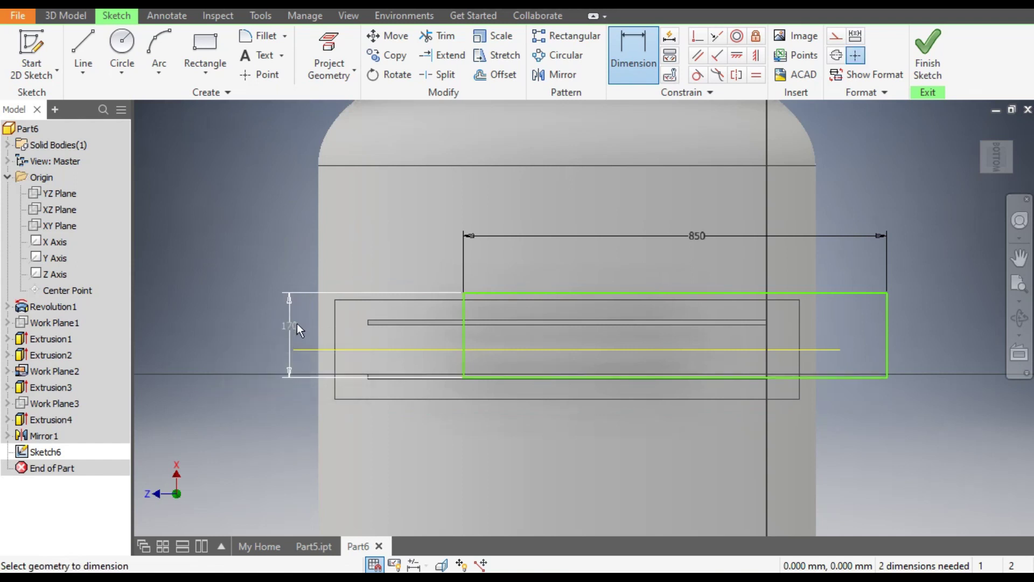
Set the distance between the rectangle's long side and the outer face edge of the adjacent support plate to 25 mm
left_click(439, 320)
left_click(493, 295)
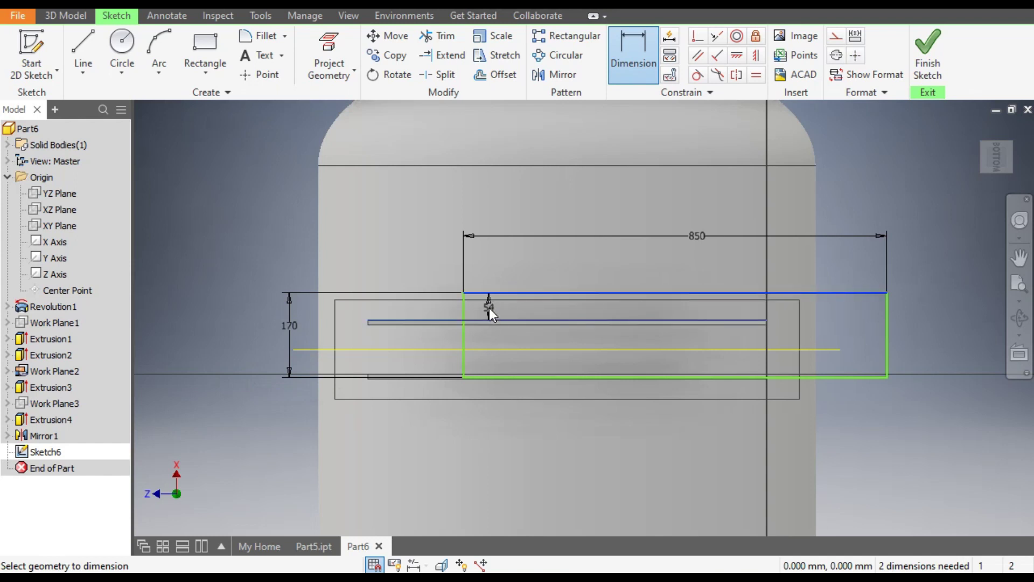
left_click(489, 307)
type("25")
key("Return")
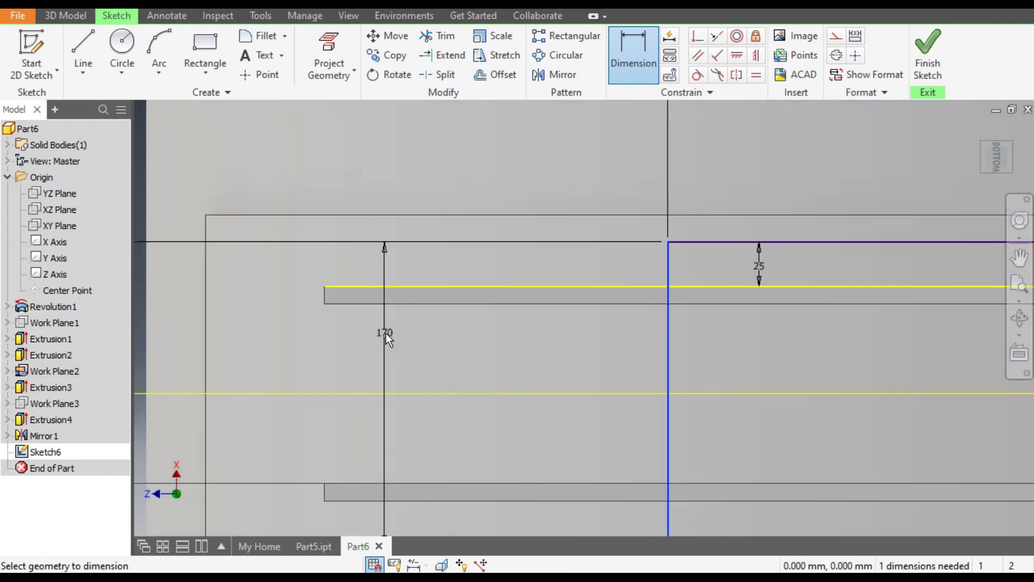
scroll(382, 334, "up", 4)
left_click(324, 297)
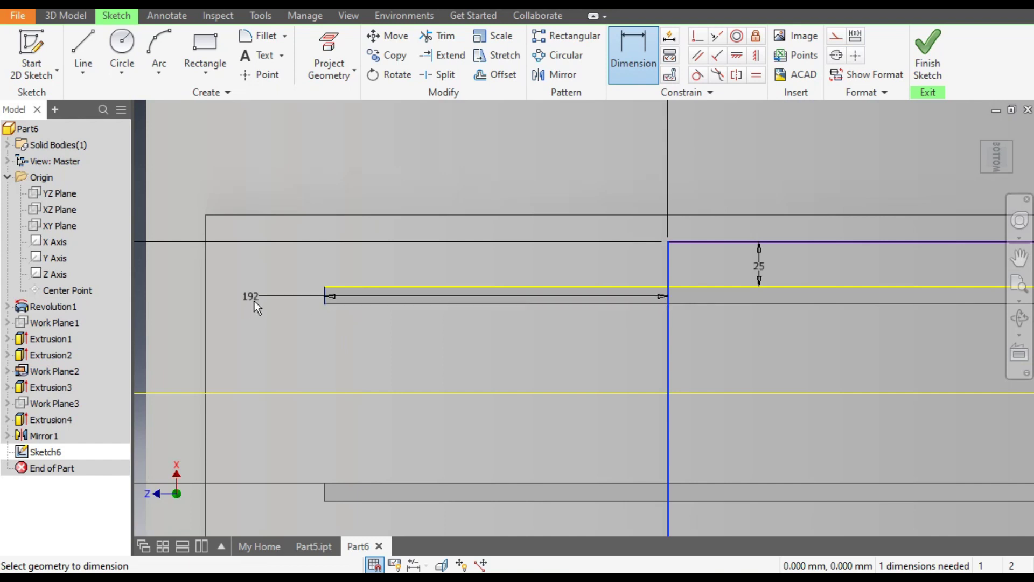
key("Escape")
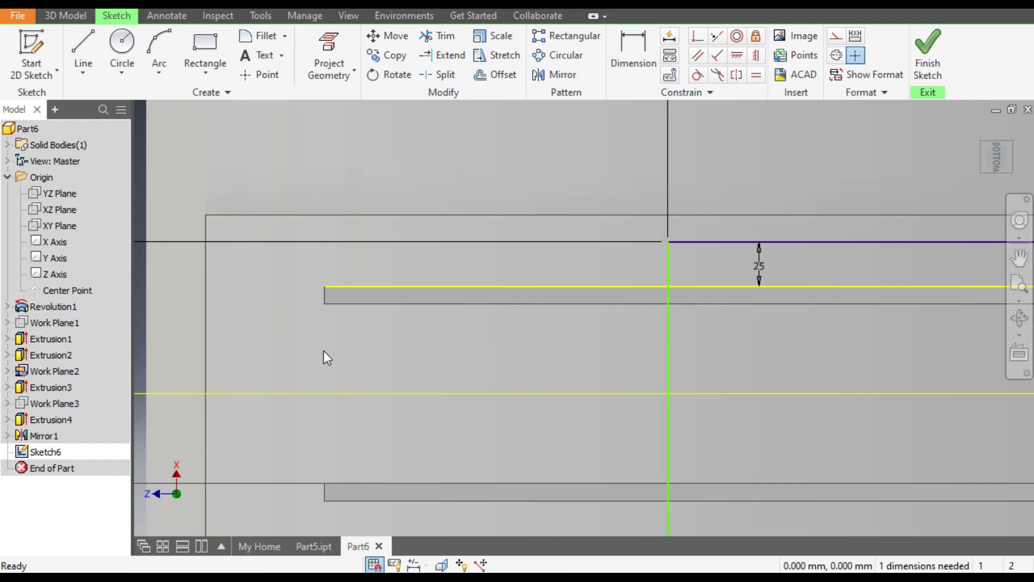
Set the distance between the support plate's end edge and the rectangle's adjacent short side to 25 mm, and finish the sketch
scroll(324, 350, "down", 5)
middle_click_drag(611, 334, 495, 326)
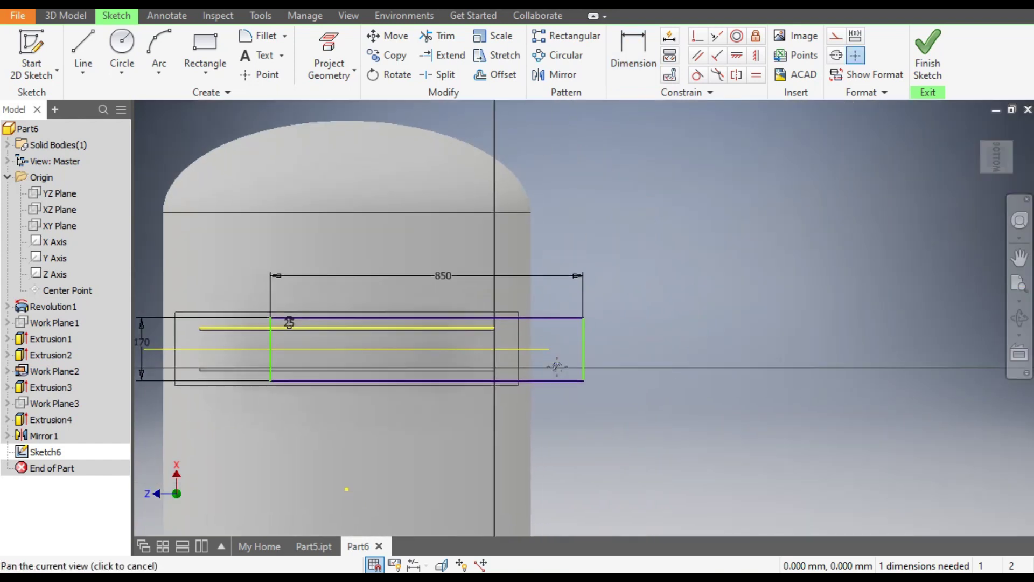
scroll(496, 326, "up", 5)
left_click(636, 40)
scroll(434, 296, "up", 1)
scroll(428, 303, "down", 3)
scroll(434, 296, "up", 6)
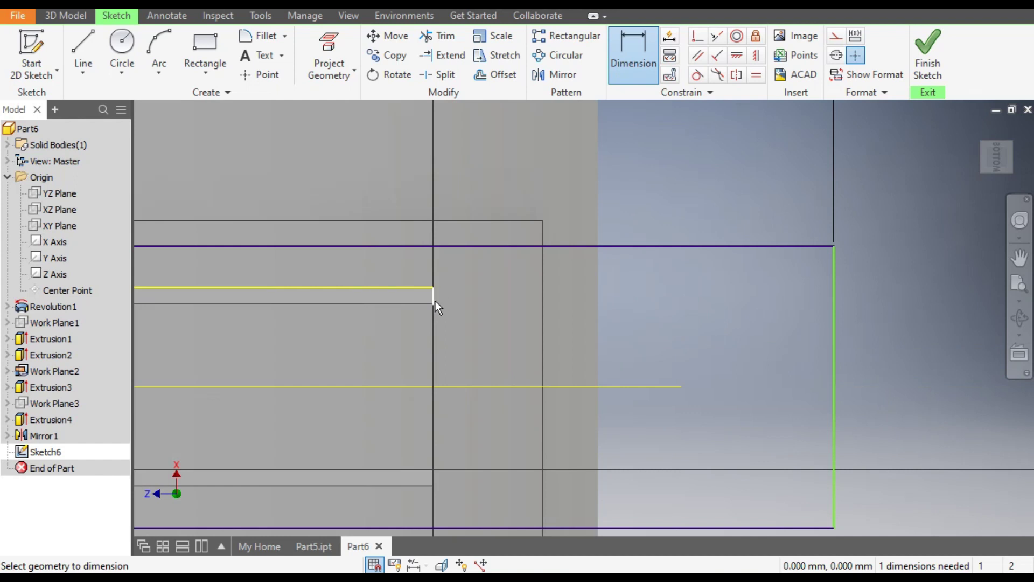
left_click(434, 299)
scroll(502, 321, "down", 3)
left_click(699, 329)
left_click(643, 325)
type("25")
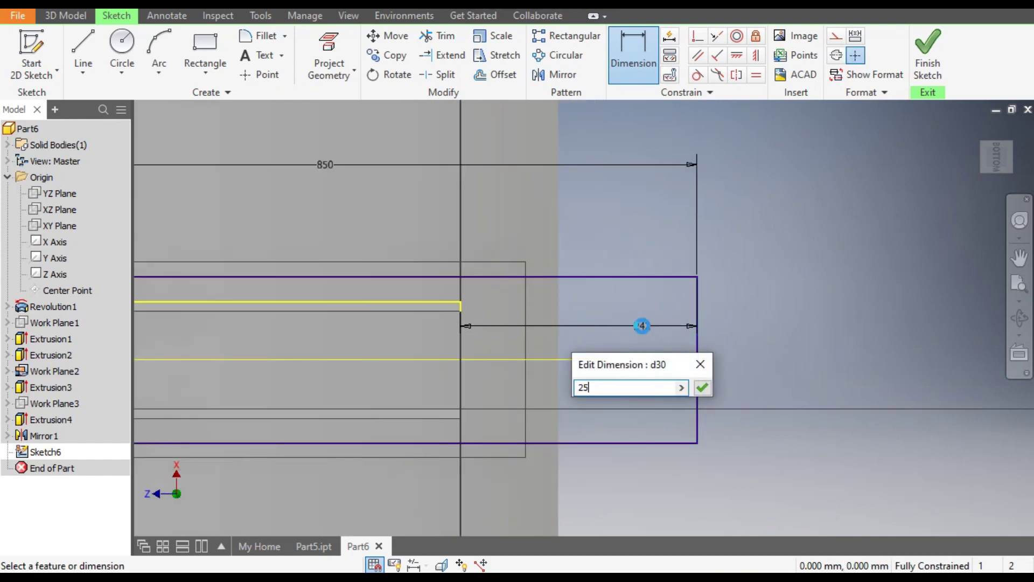
key("Return")
scroll(775, 271, "down", 5)
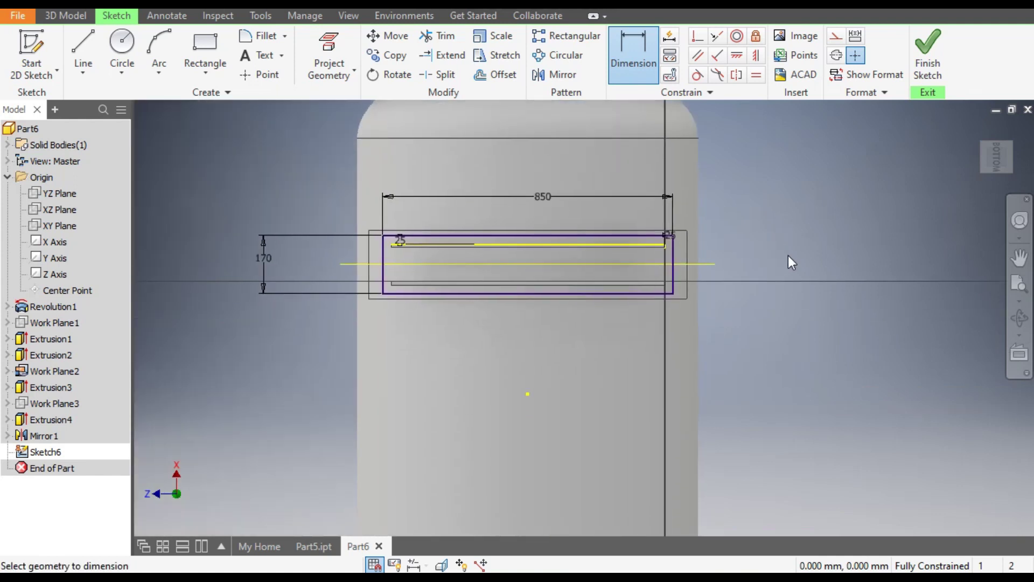
left_click(928, 53)
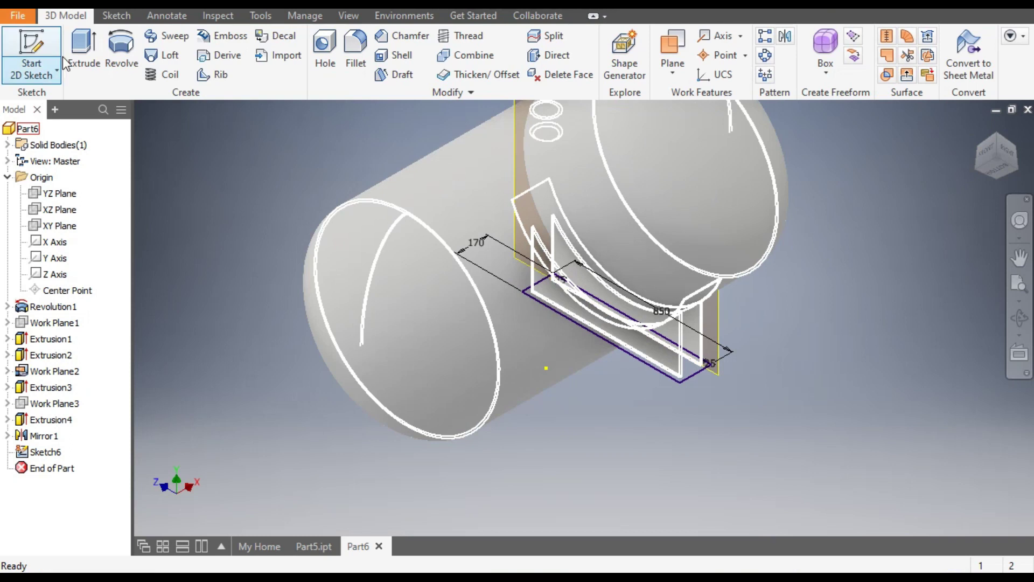
Extrude the full base rectangle, including the regions under the support plates, 10 mm downward and join it to the saddle
left_click(85, 42)
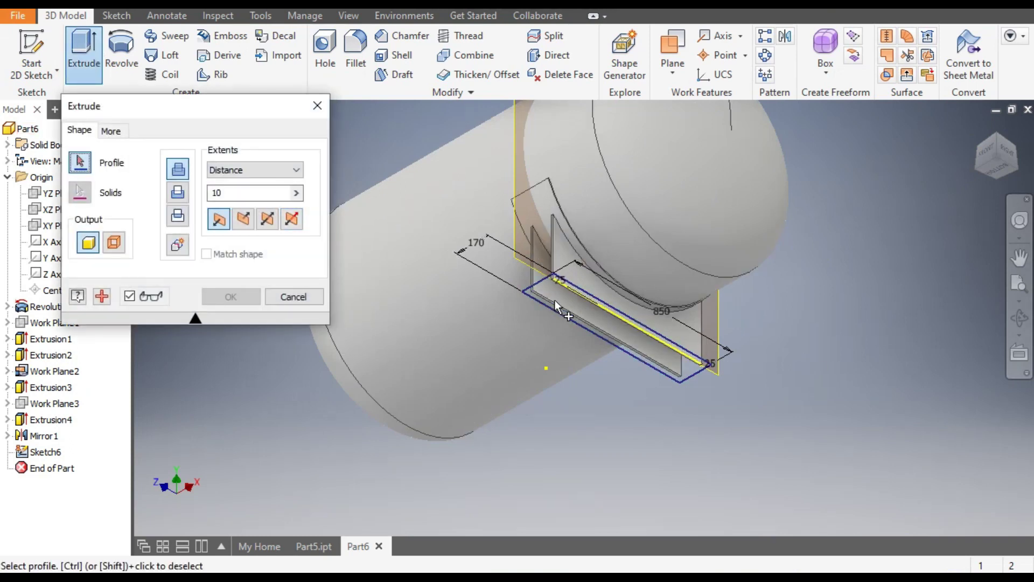
left_click(554, 299)
left_click(1020, 257)
left_click_drag(748, 338, 754, 358)
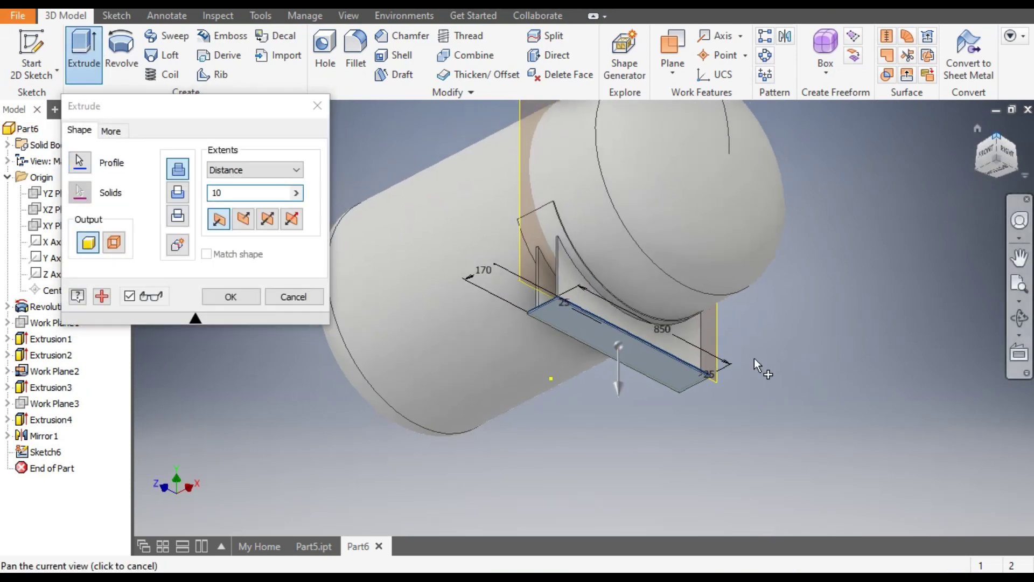
scroll(618, 482, "down", 5)
scroll(625, 421, "up", 10)
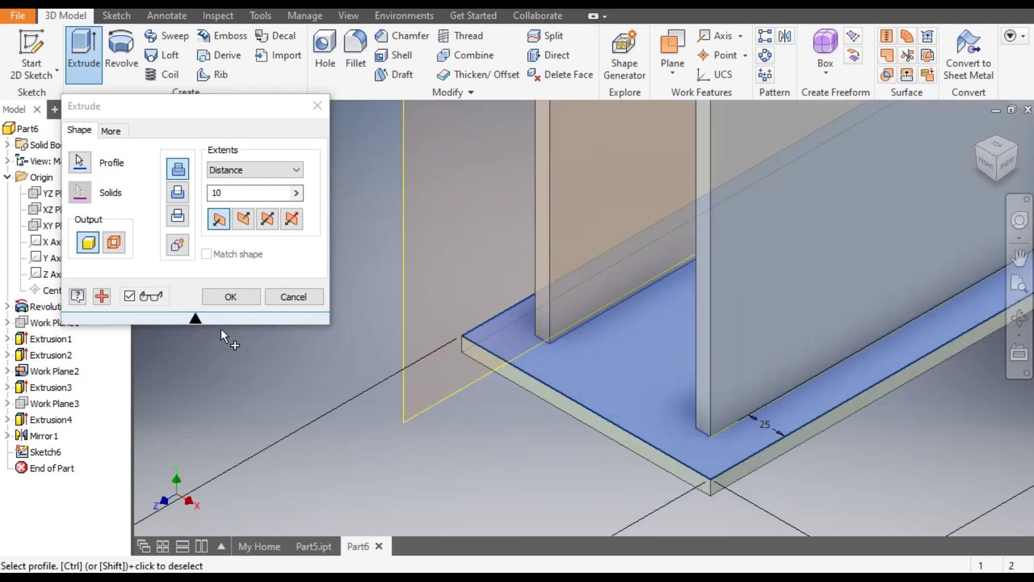
scroll(513, 402, "down", 4)
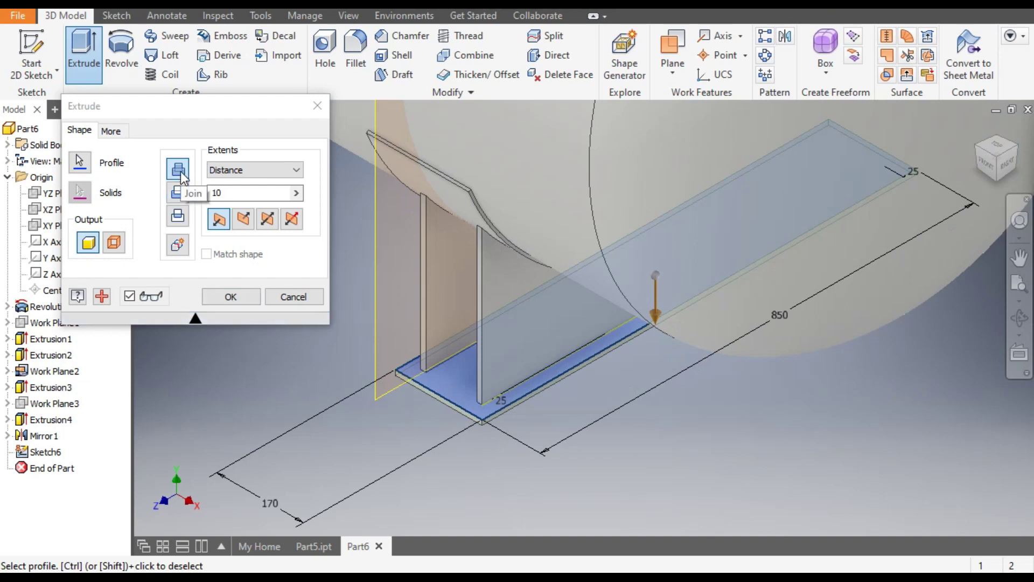
left_click(237, 299)
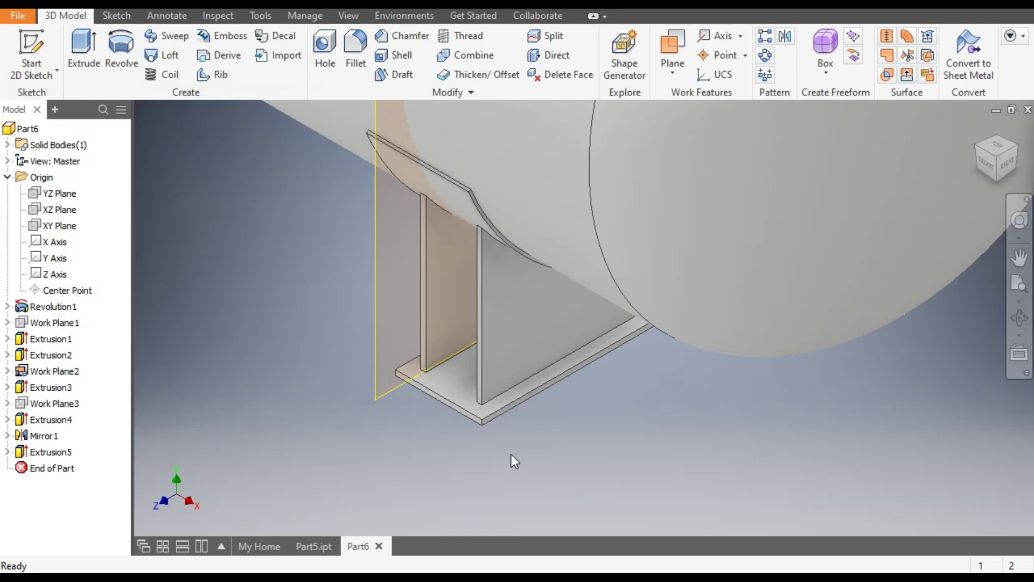
Hide the work plane that passes through the saddle support (Work Plane2)
scroll(515, 454, "down", 4)
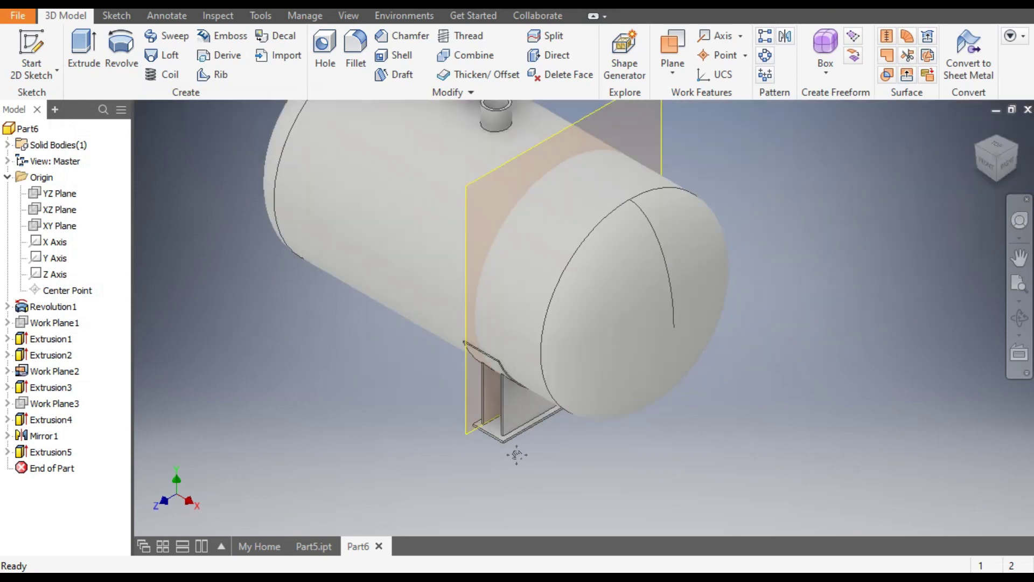
middle_click_drag(784, 159, 758, 186)
left_click(661, 133)
left_click(680, 153)
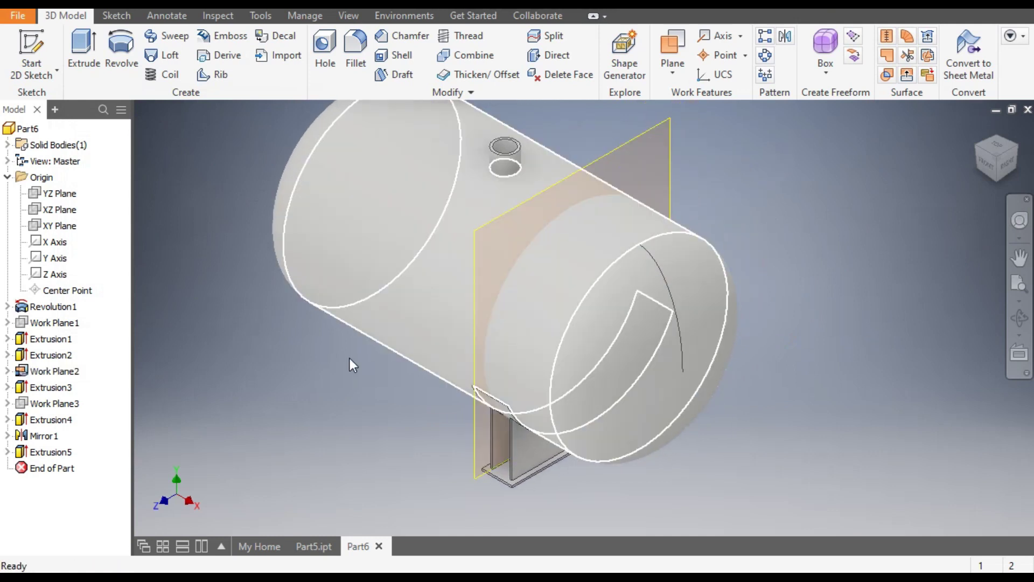
left_click(63, 372)
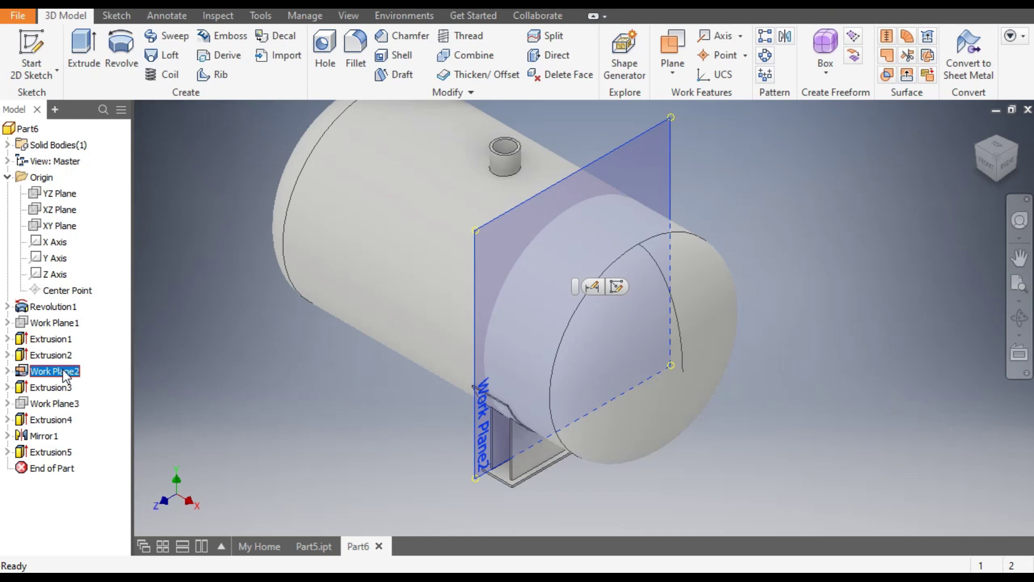
right_click(65, 374)
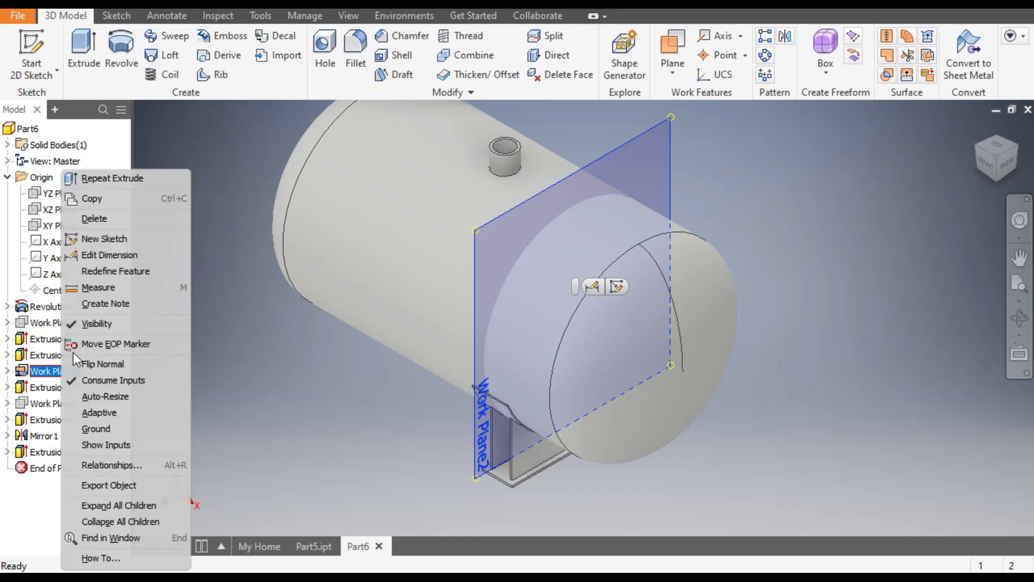
left_click(114, 323)
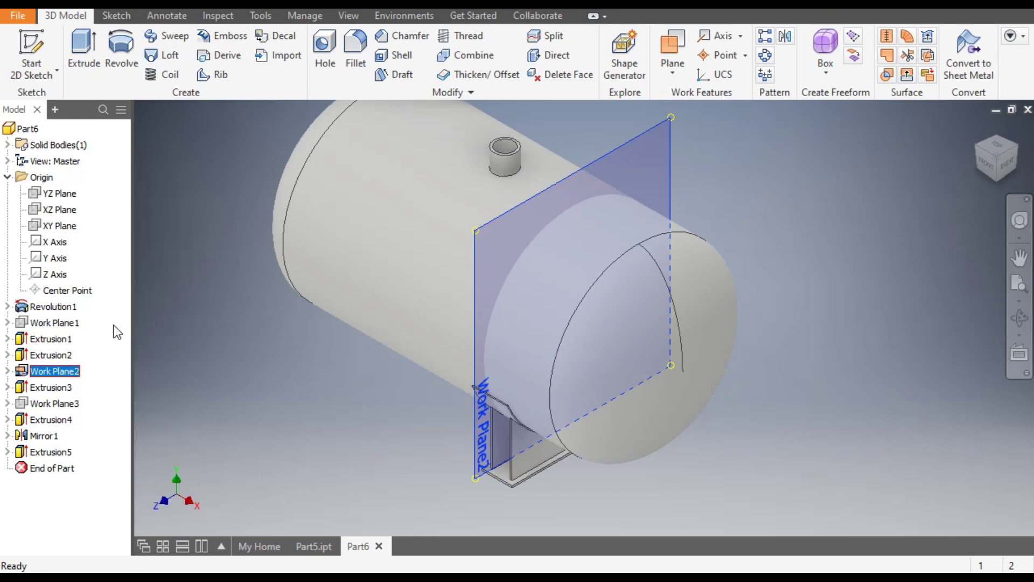
left_click(321, 446)
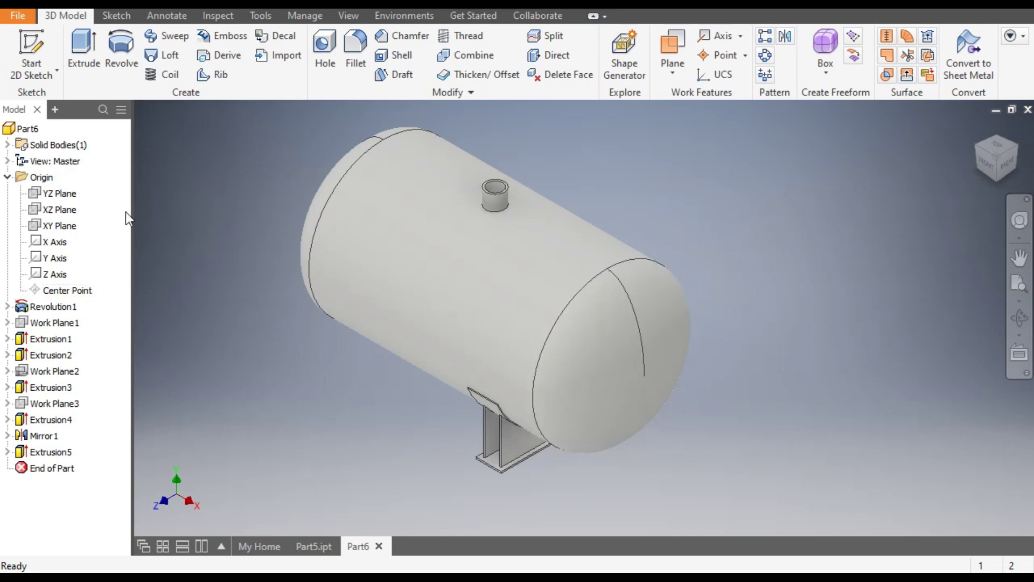
Mirror the saddle pad, both support plates and the base plate about the YZ plane to create the second saddle
left_click(786, 37)
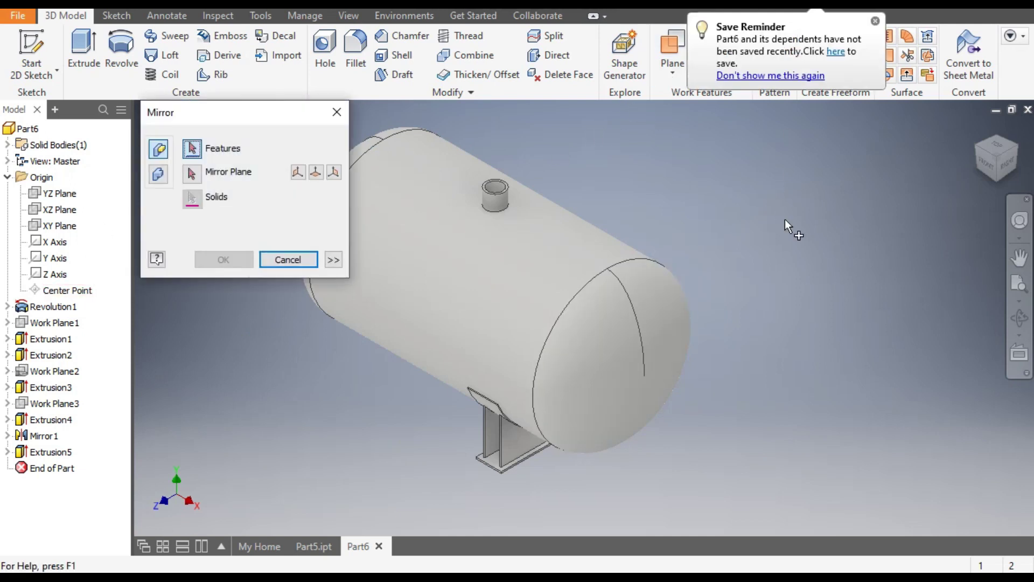
left_click(486, 411)
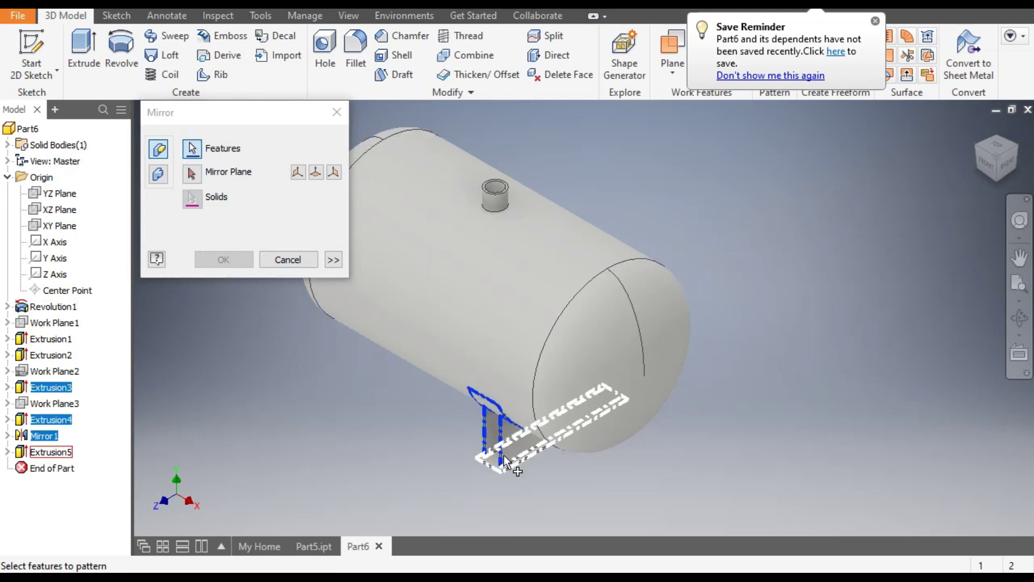
left_click(490, 467)
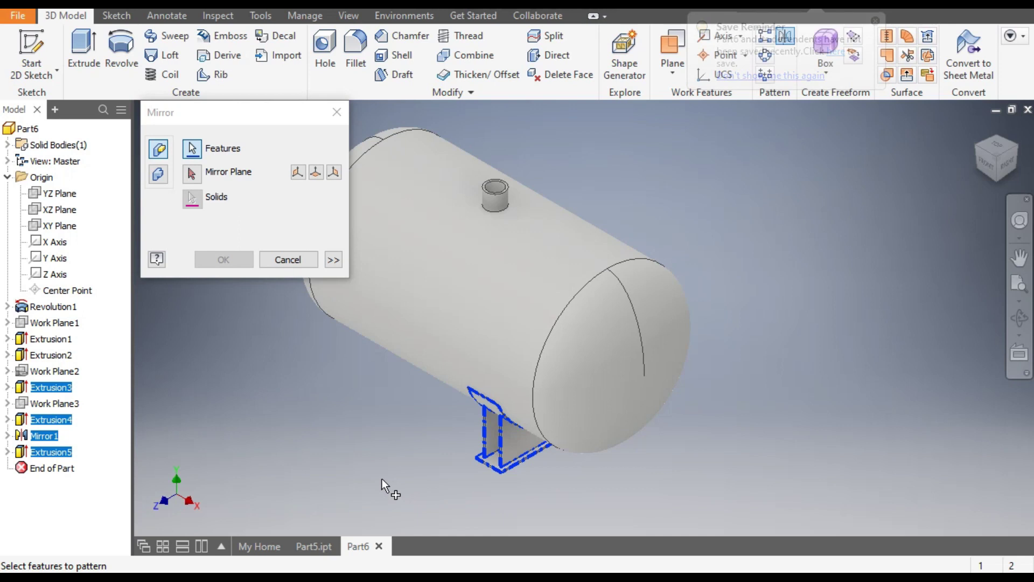
left_click(192, 174)
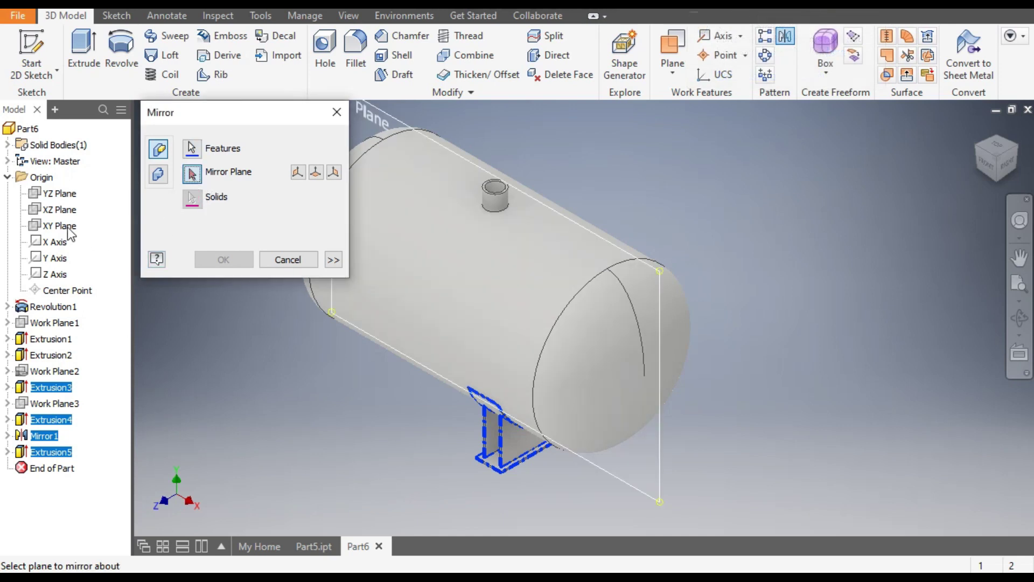
left_click(60, 195)
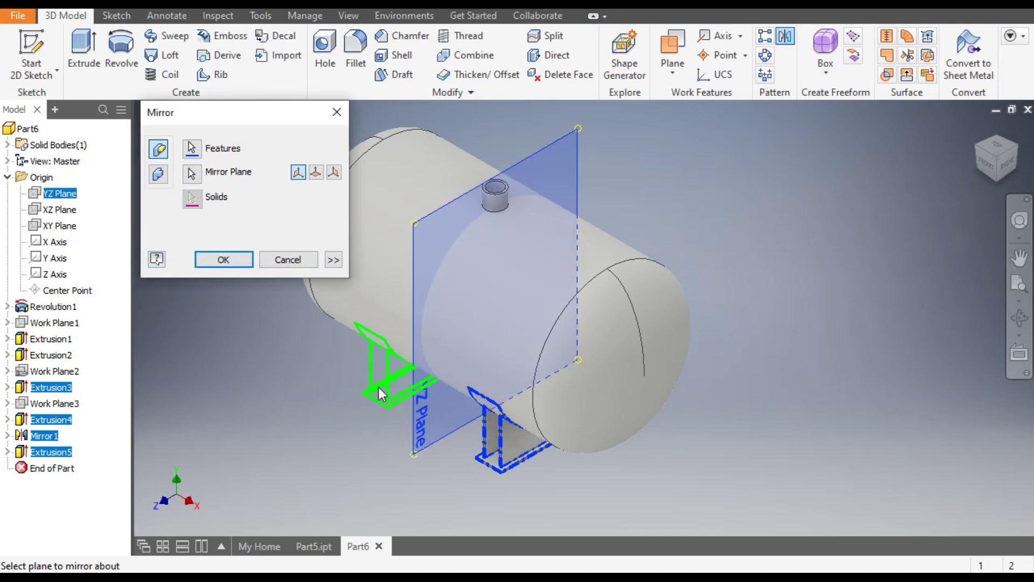
left_click(230, 264)
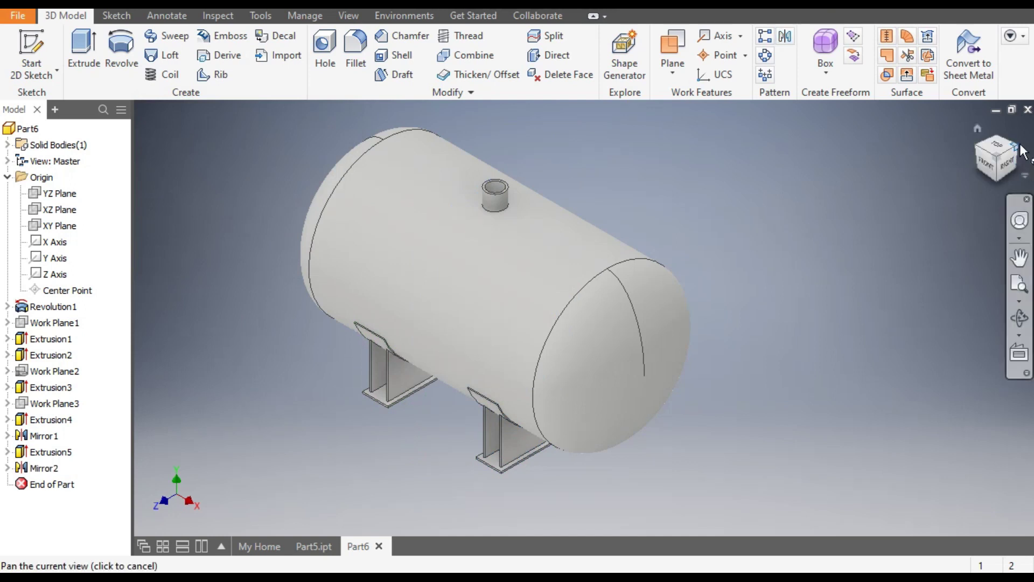
left_click(978, 183)
scroll(781, 328, "down", 5)
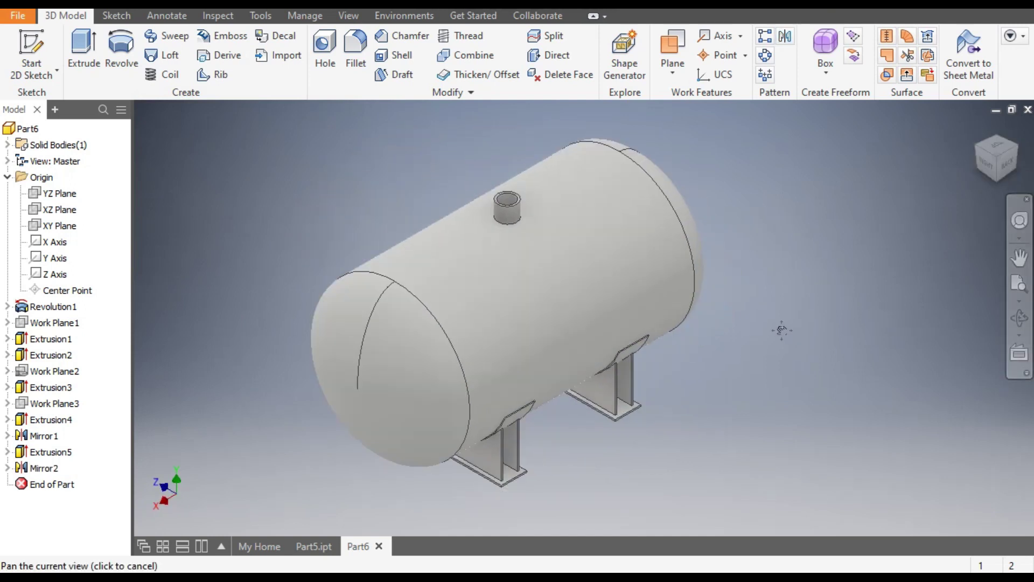
left_click_drag(779, 341, 769, 339)
key("Escape")
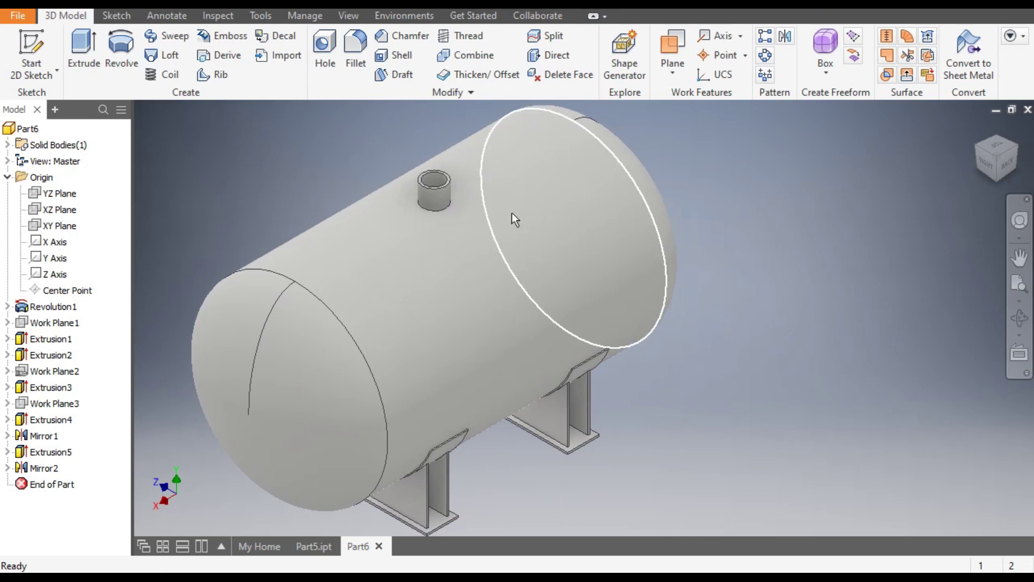
left_click(525, 4)
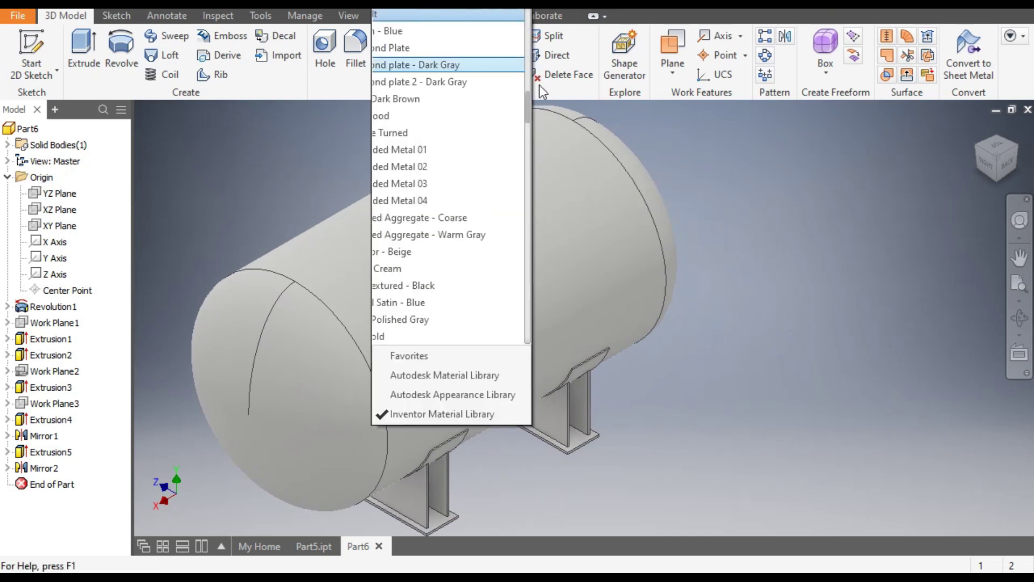
left_click_drag(529, 110, 525, 342)
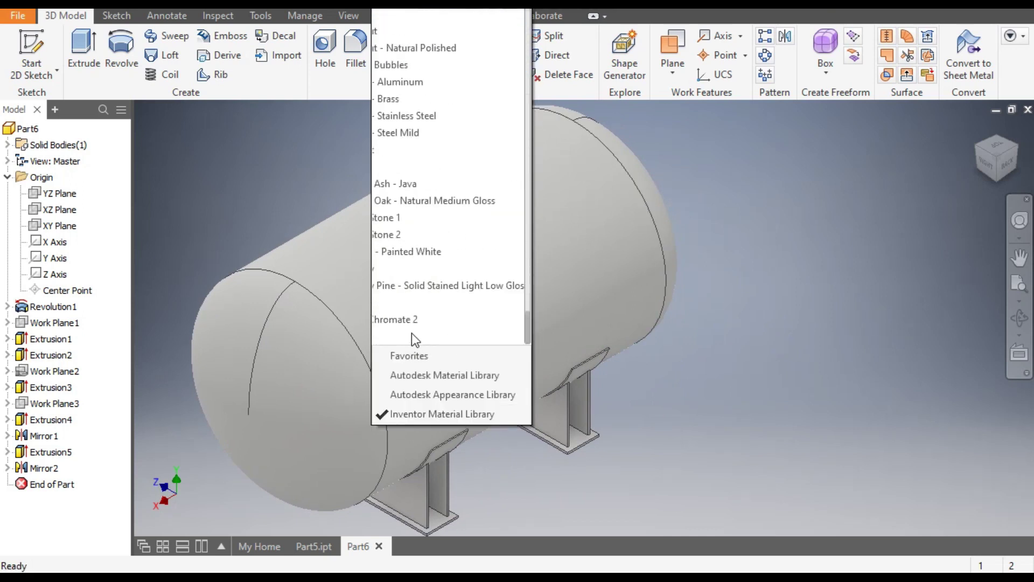
left_click(418, 362)
left_click(425, 4)
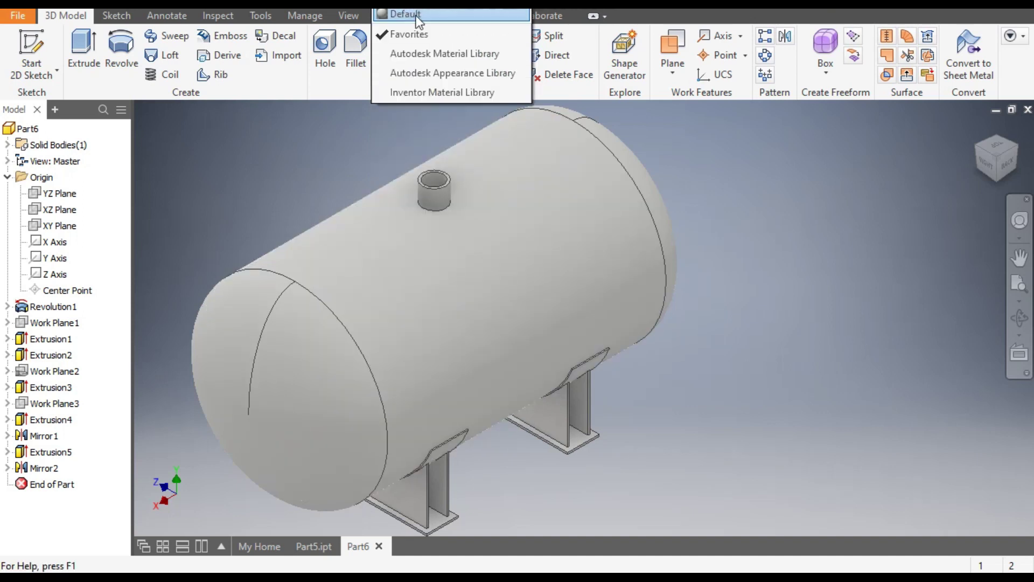
left_click(426, 91)
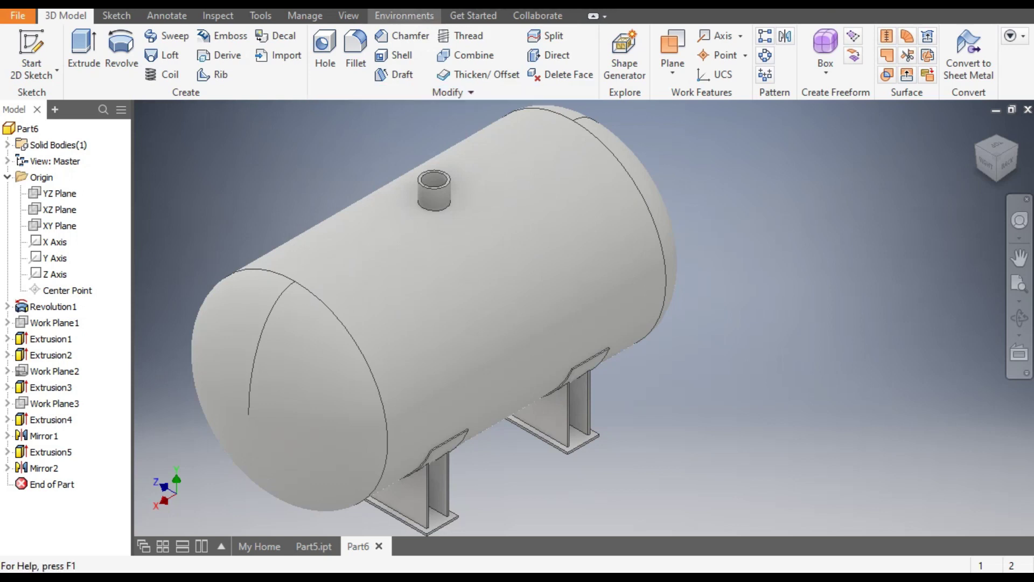
Apply an appearance from the Inventor Material Library to the whole tank part
left_click(425, 4)
scroll(439, 306, "down", 8)
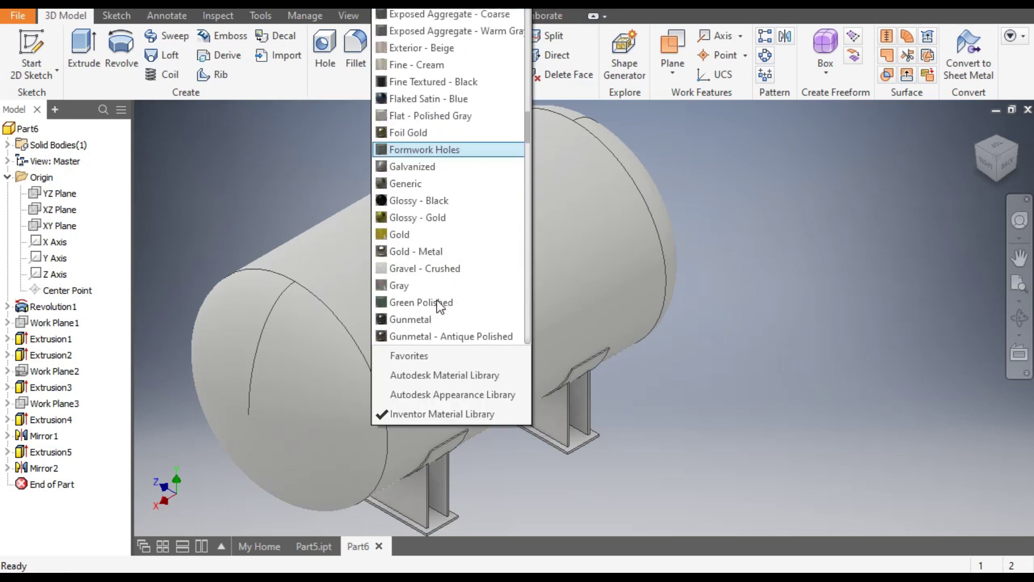
left_click_drag(531, 158, 533, 328)
left_click(412, 270)
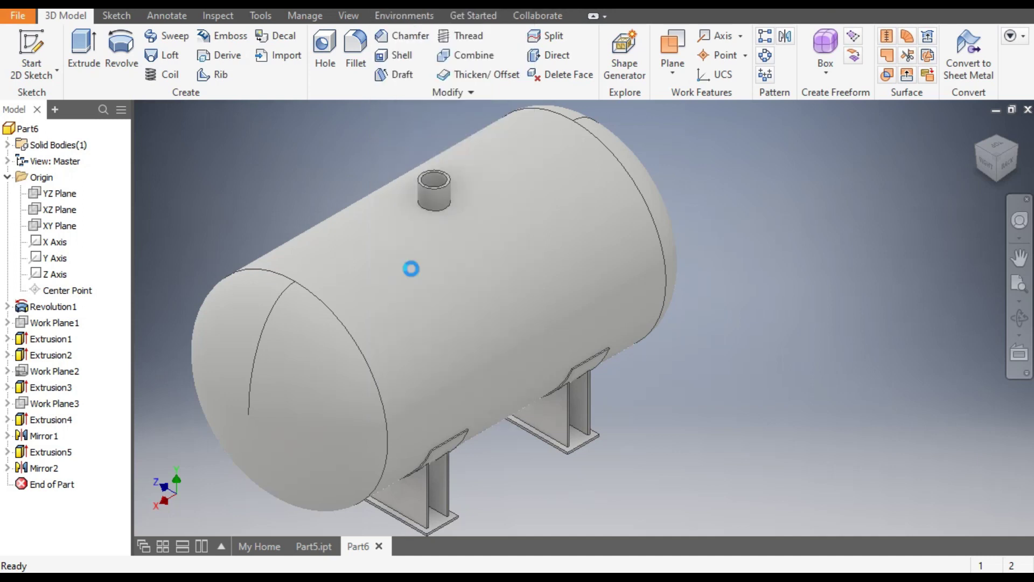